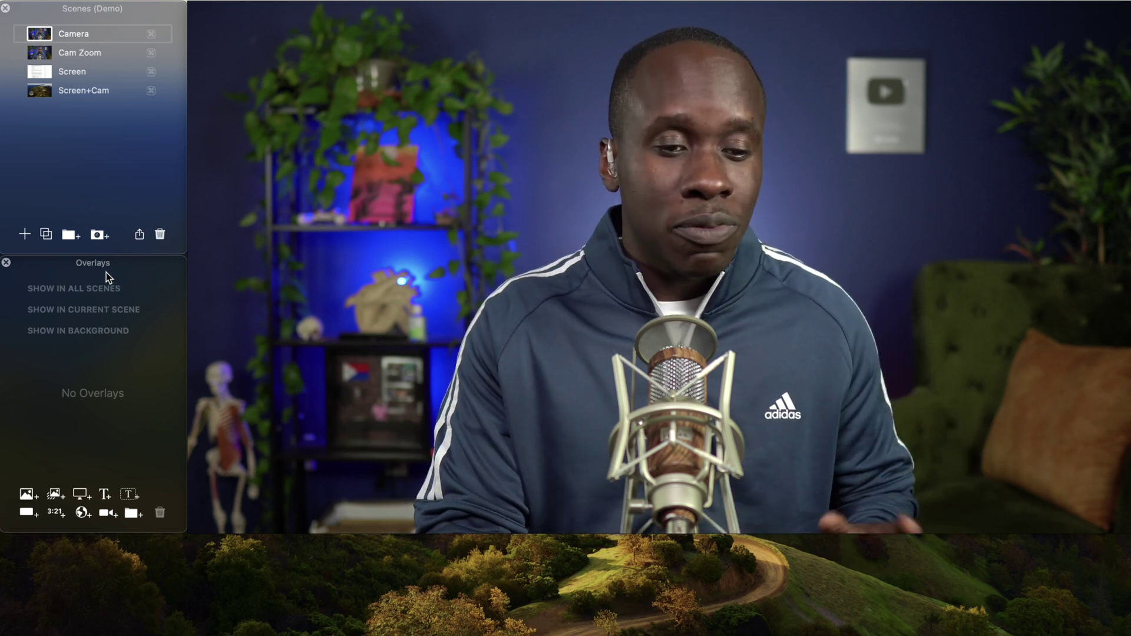
mouse_move(298, 247)
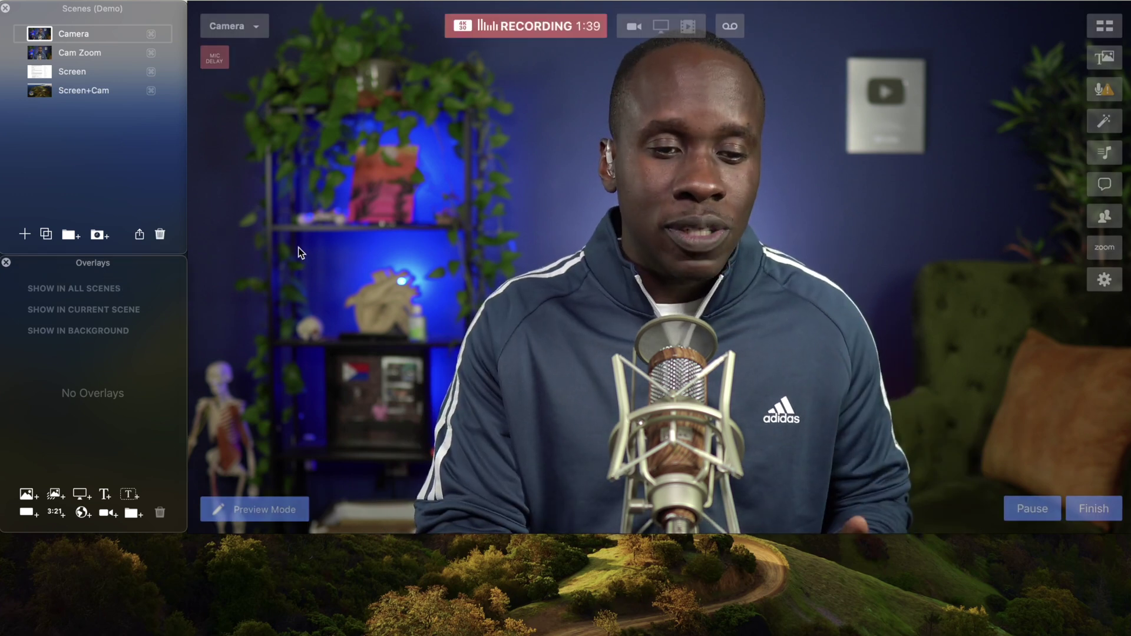
left_click(1104, 60)
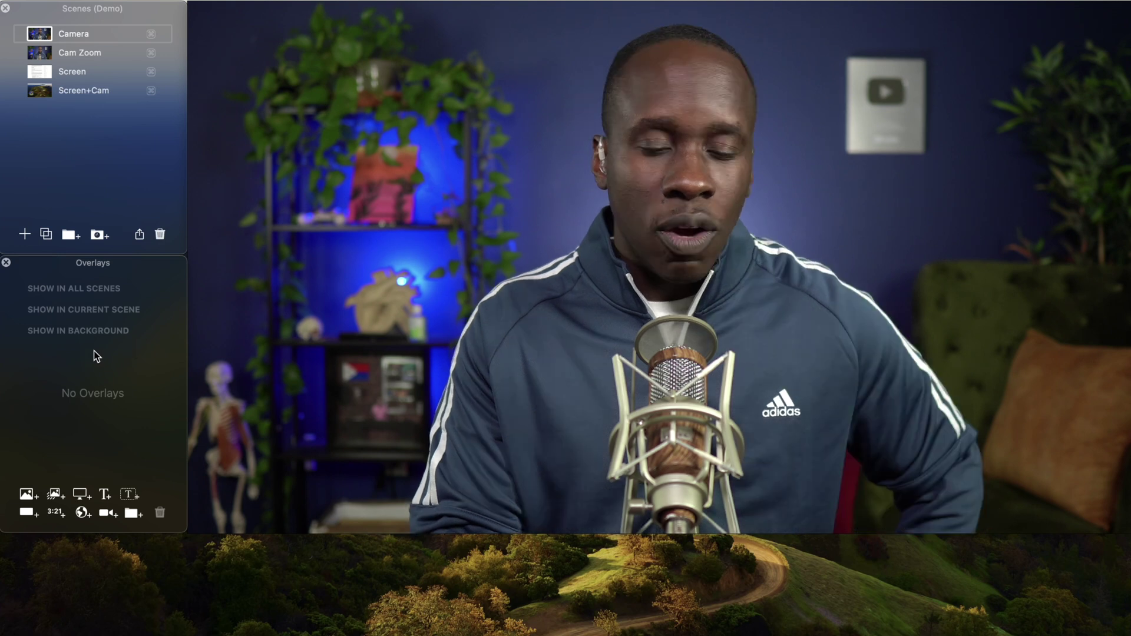
Create a new scene named Overlay Demo and place it last in the scene list, after Screen+Cam.
left_click(25, 234)
type("Overlay Demo")
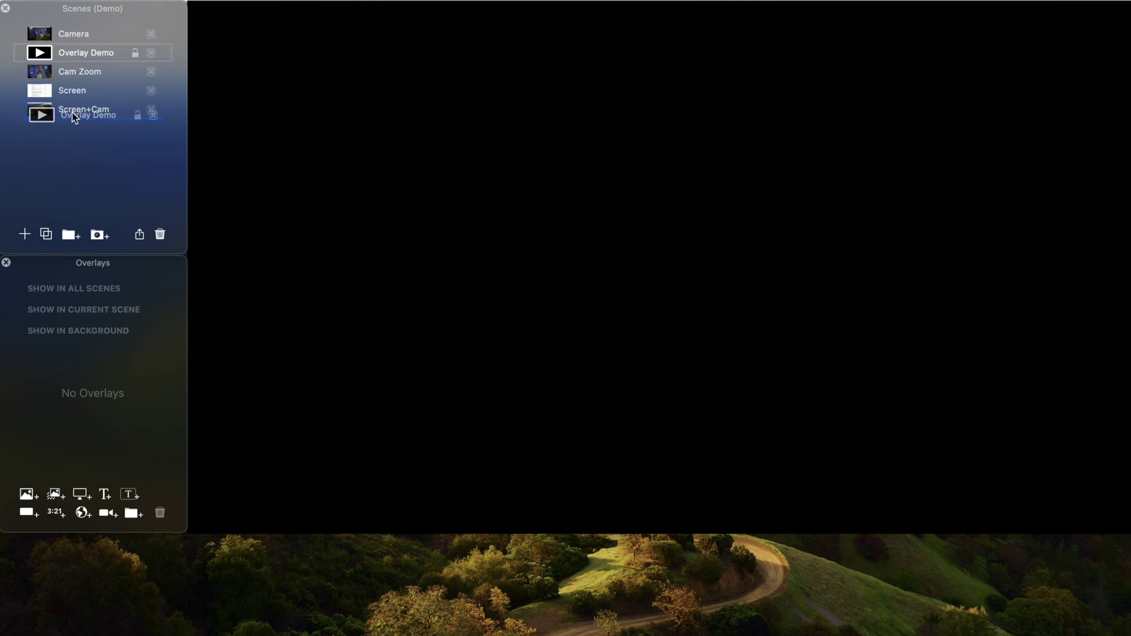
left_click_drag(72, 113, 65, 117)
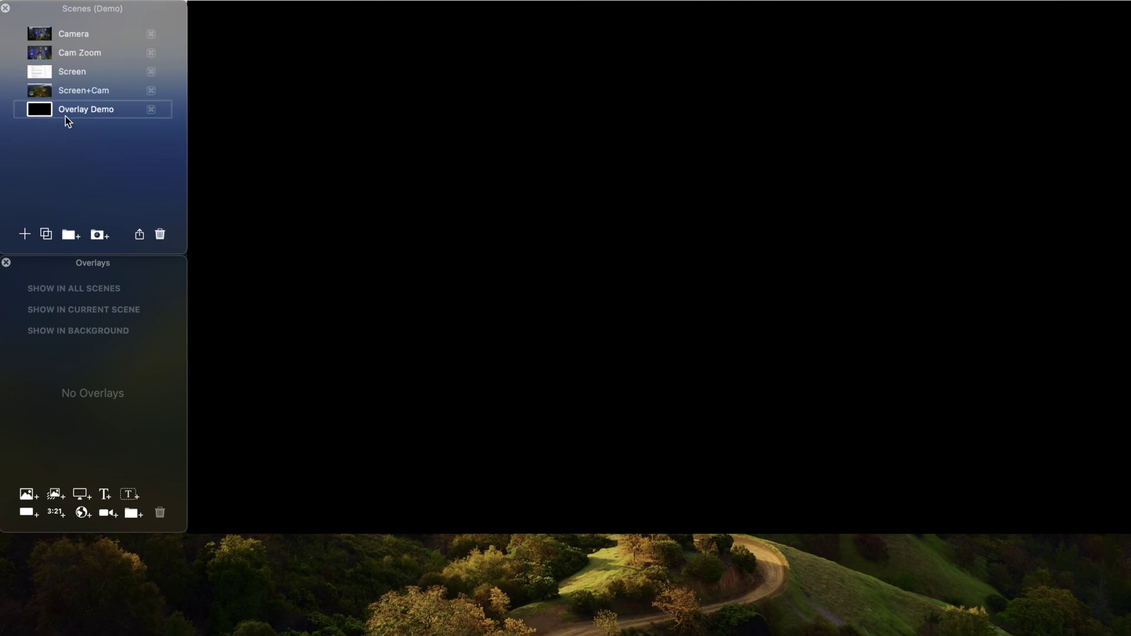
Add a rectangle shape overlay to the scene and shrink it to about two-thirds of the canvas, roughly centred.
left_click(26, 513)
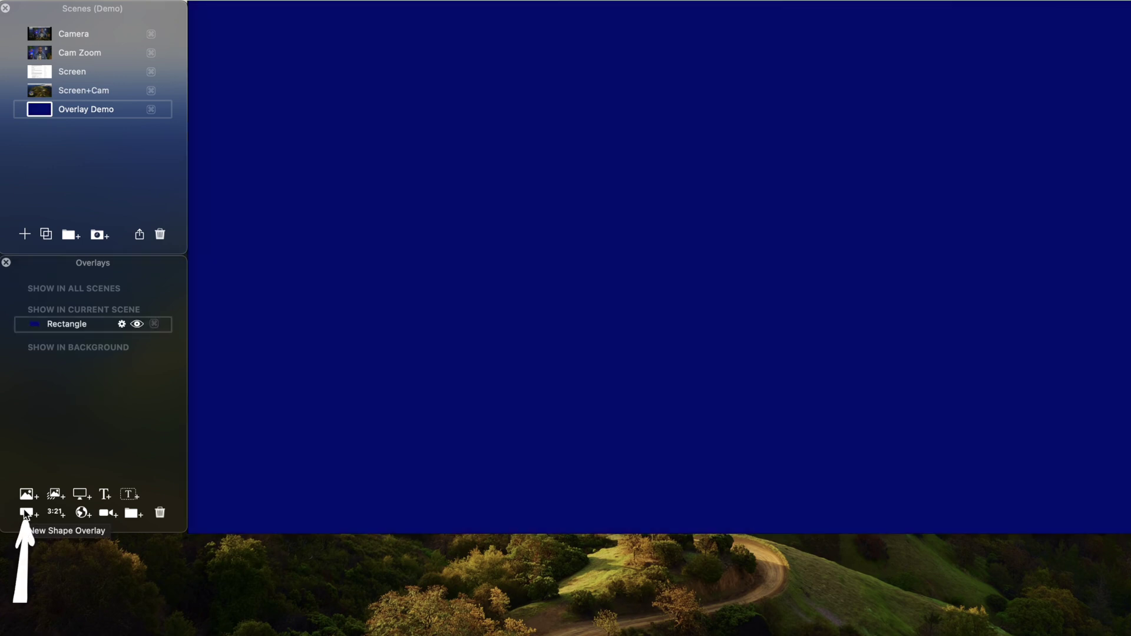
mouse_move(404, 355)
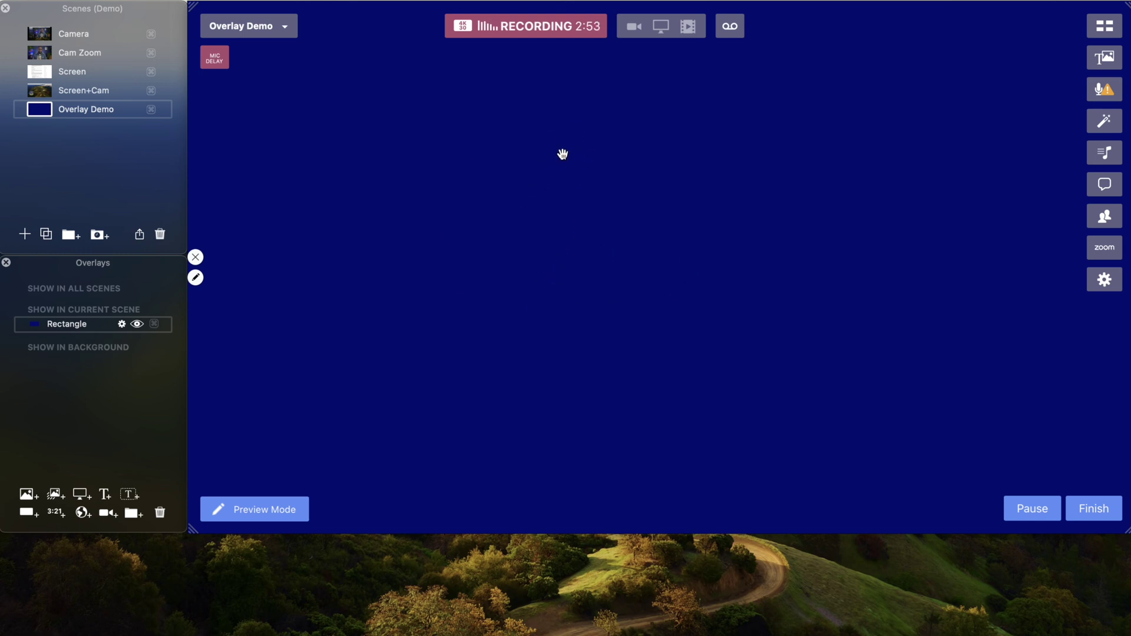
left_click_drag(621, 112, 429, 94)
left_click_drag(243, 52, 571, 205)
left_click_drag(789, 316, 538, 202)
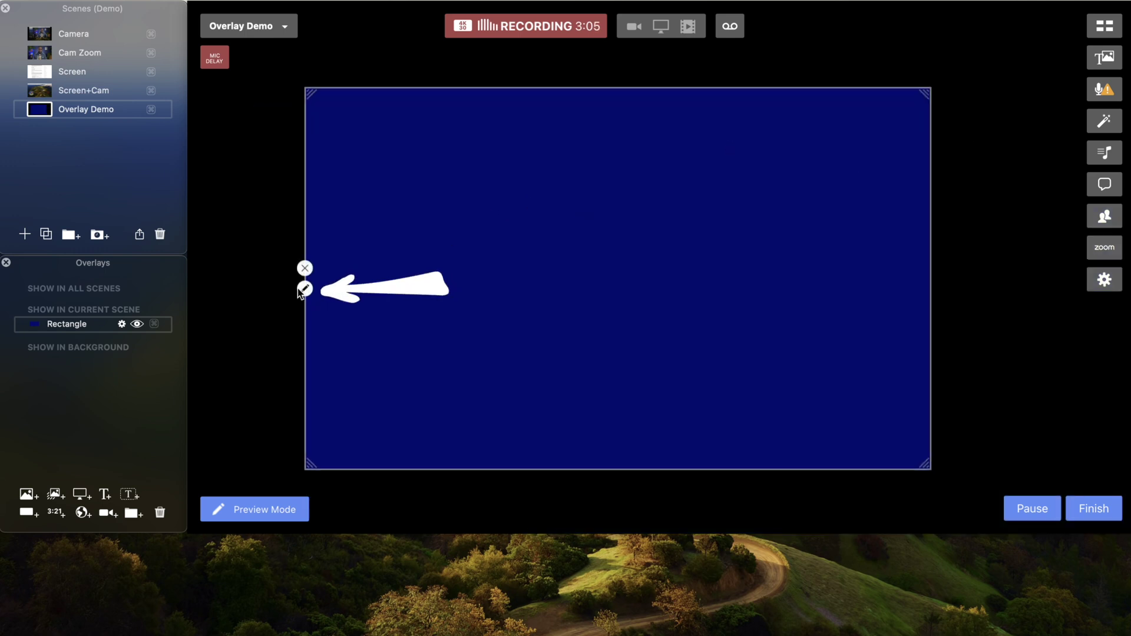
Try the Square, Circle and Squircle shapes on the rectangle overlay, ending on Squircle.
left_click(305, 289)
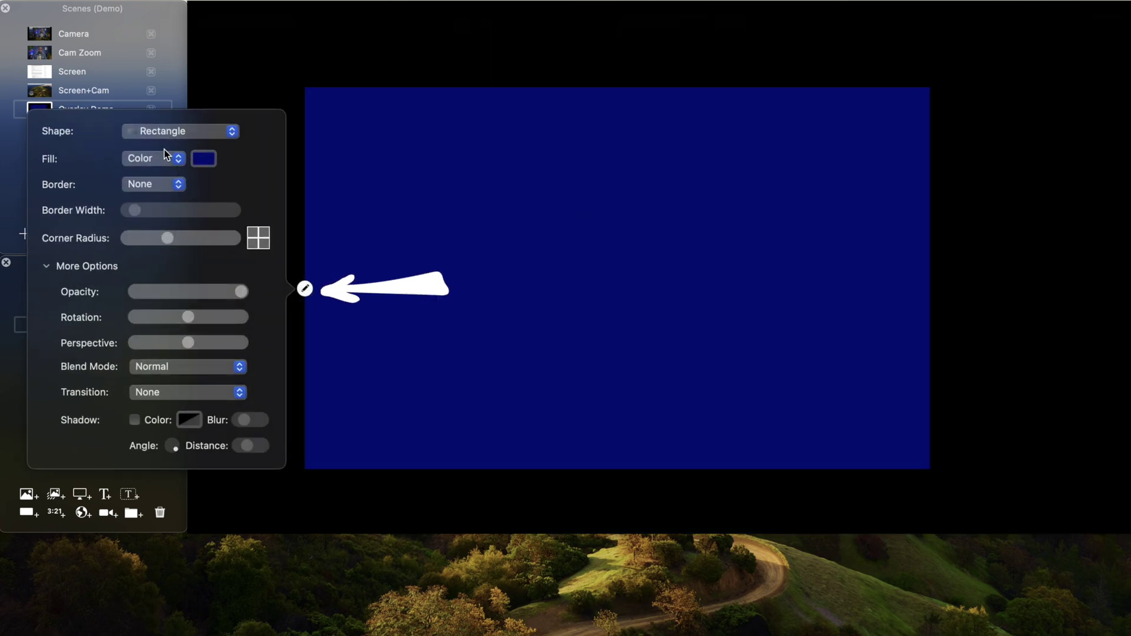
left_click(189, 132)
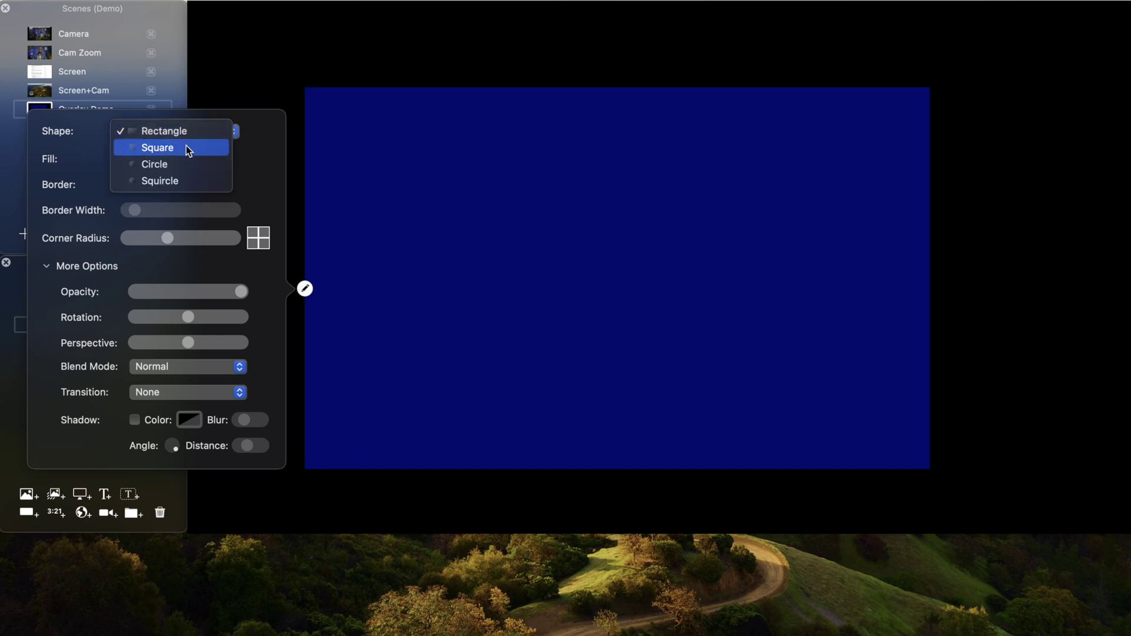
left_click(186, 146)
left_click(193, 130)
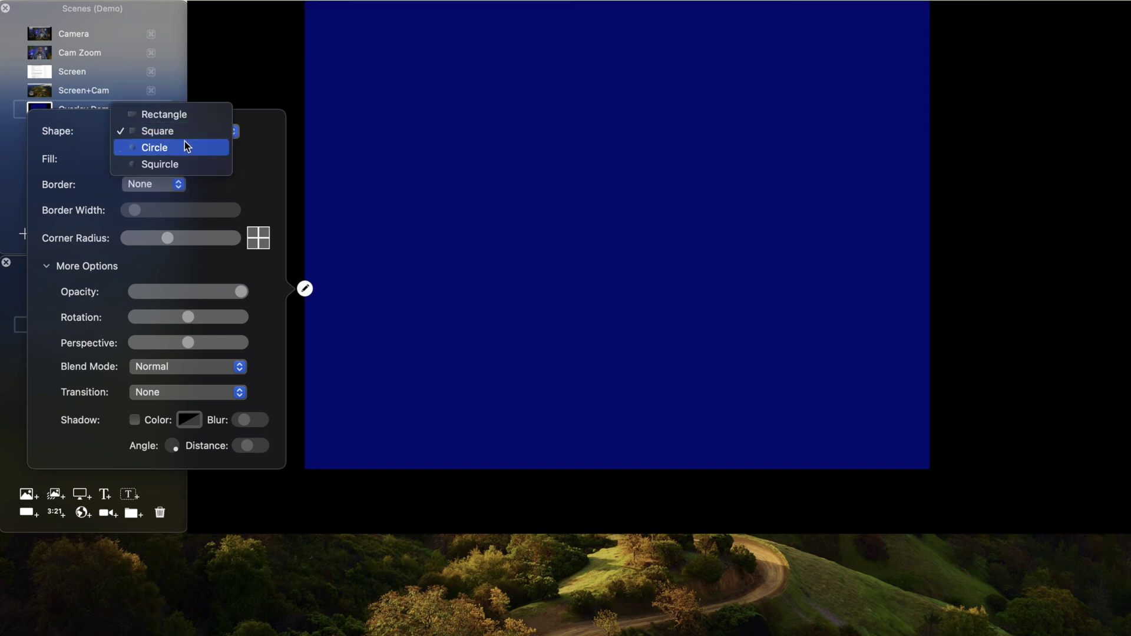
left_click(185, 146)
left_click(185, 143)
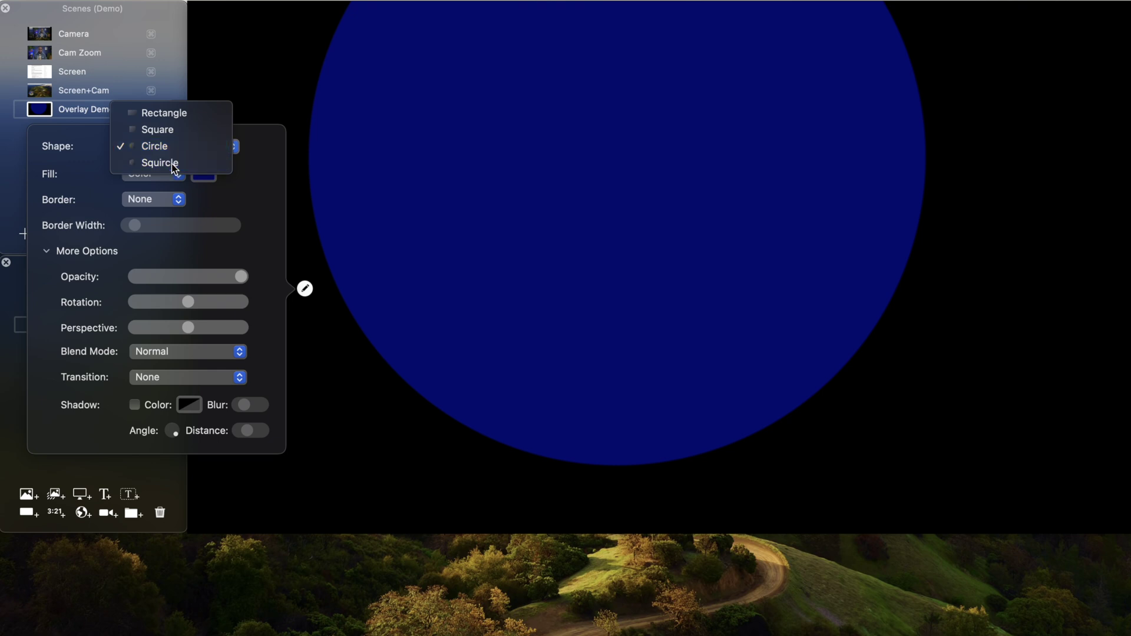
left_click(172, 164)
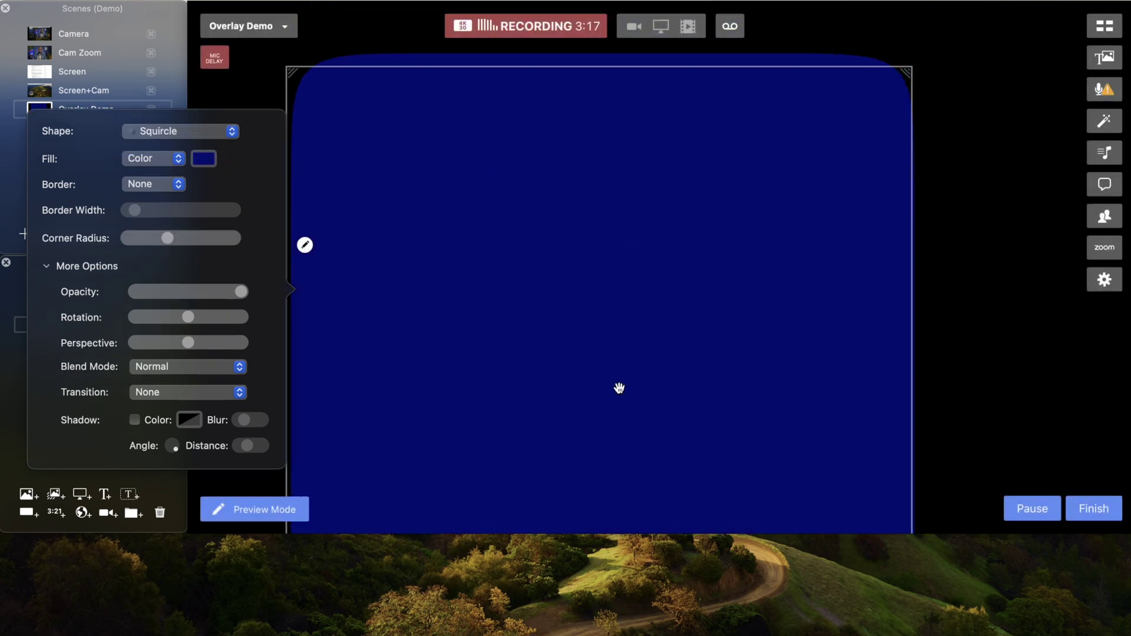
Shrink the squircle overlay so it fits within the canvas height and move it near the canvas centre.
left_click(959, 19)
left_click_drag(918, 39, 779, 177)
left_click_drag(565, 313, 596, 200)
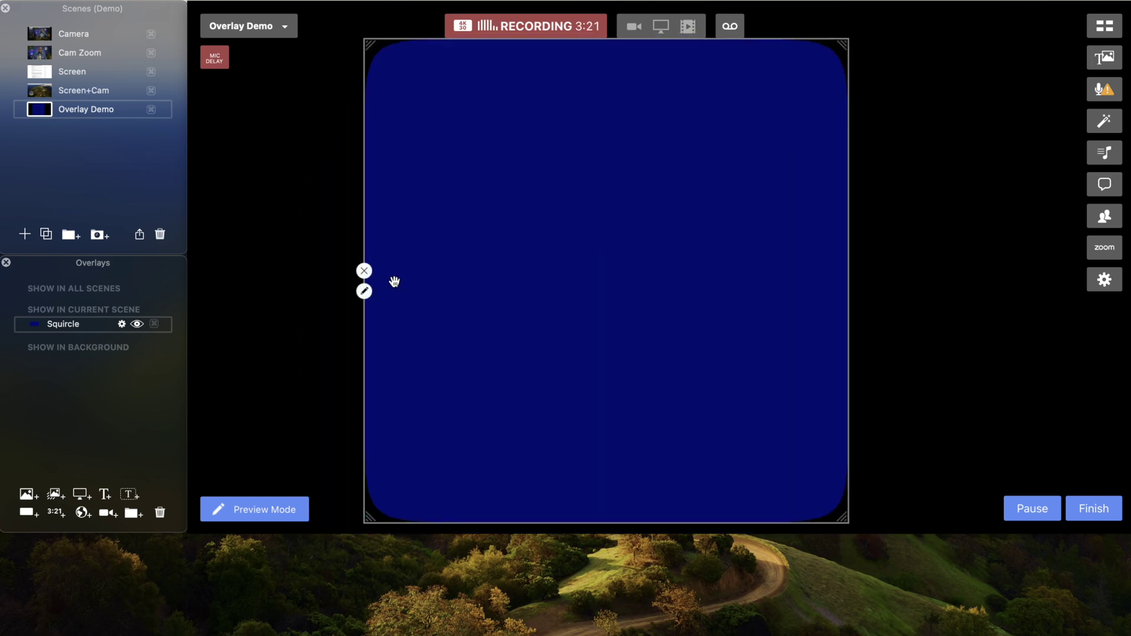
Change the overlay's shape back to Rectangle and stretch it to cover the whole canvas.
left_click(364, 291)
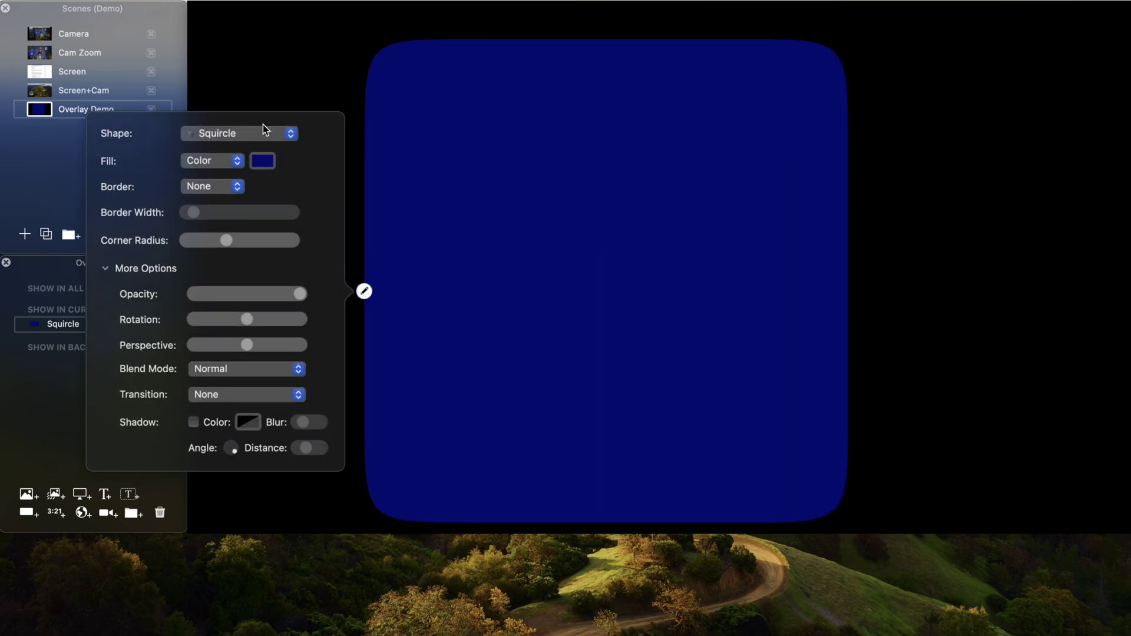
left_click(248, 133)
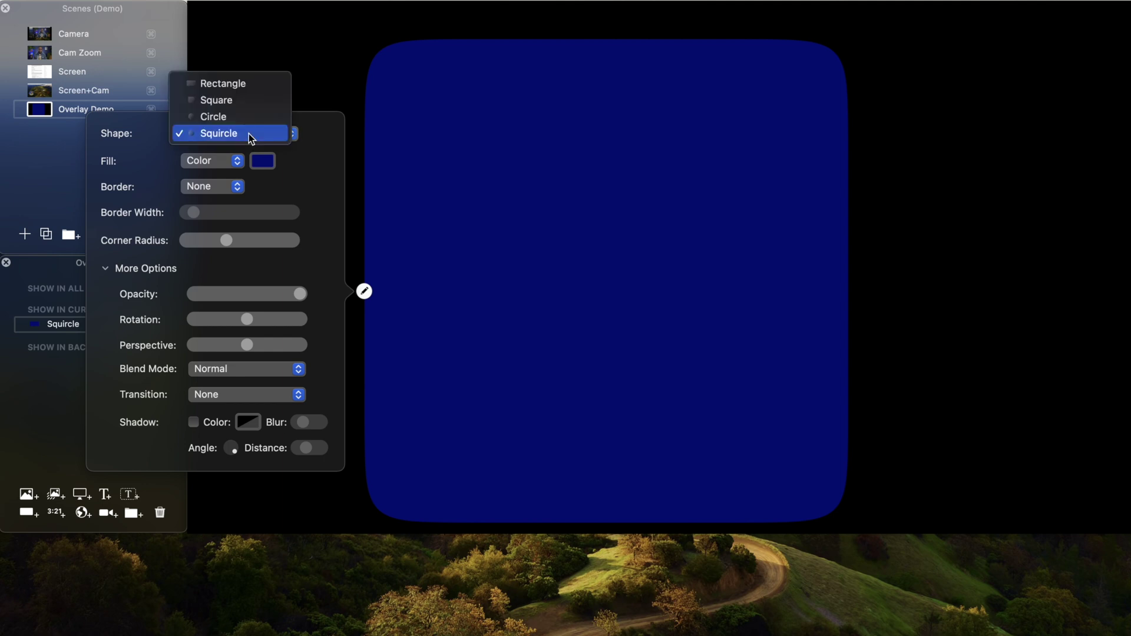
left_click(241, 83)
left_click_drag(497, 134, 318, 101)
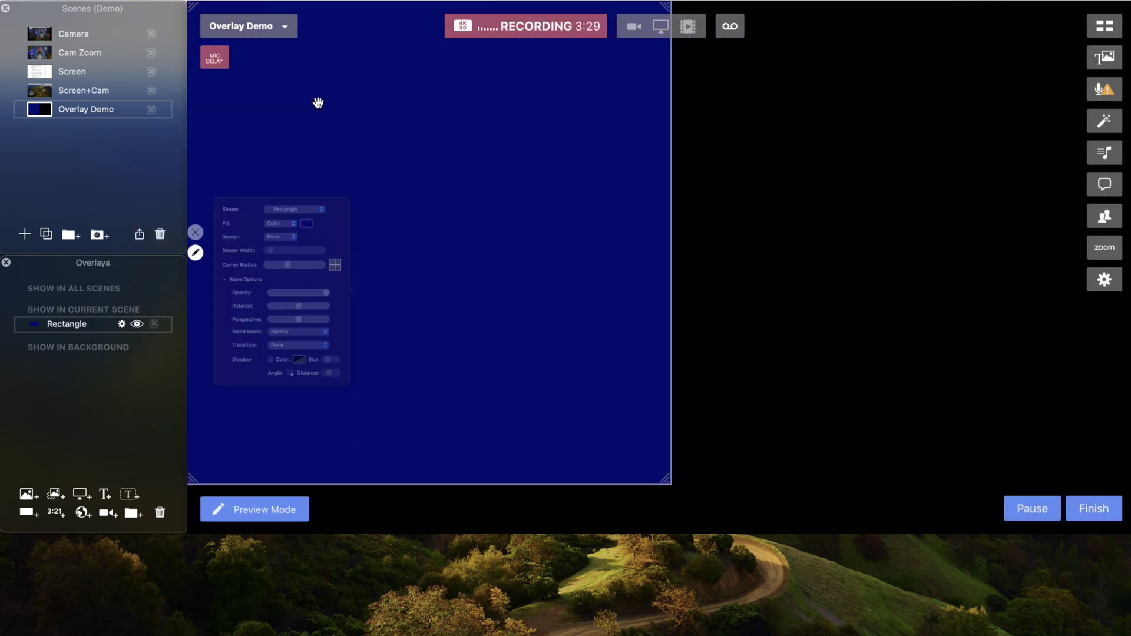
left_click_drag(664, 478, 1128, 528)
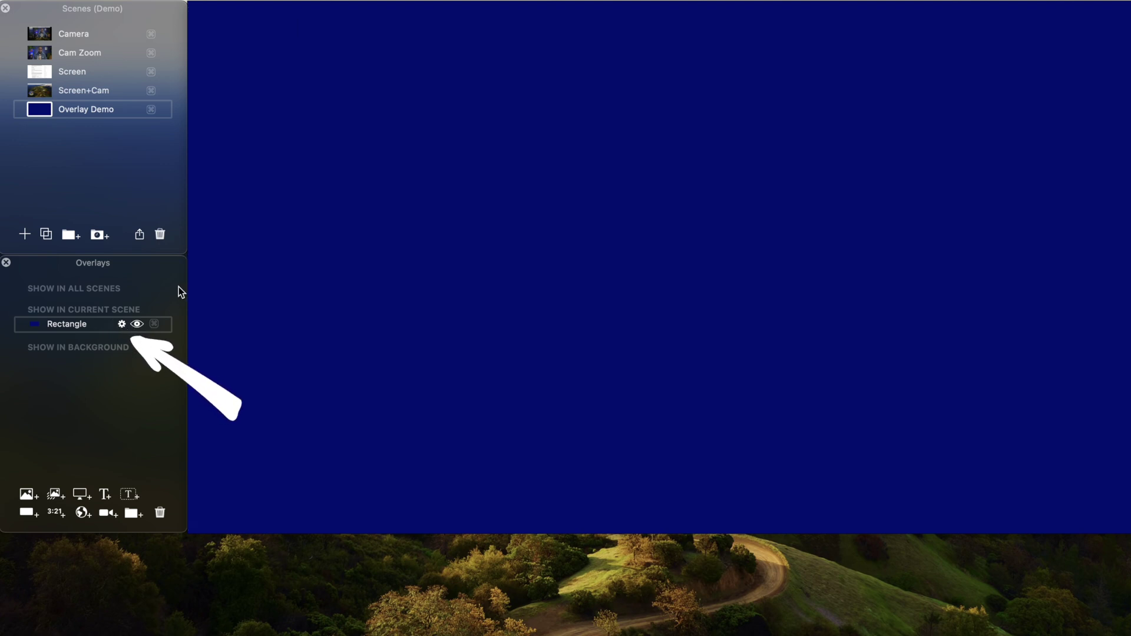
Set the rectangle overlay's fill to the animated two-colour Motion option listed with Color and Gradient.
mouse_move(196, 279)
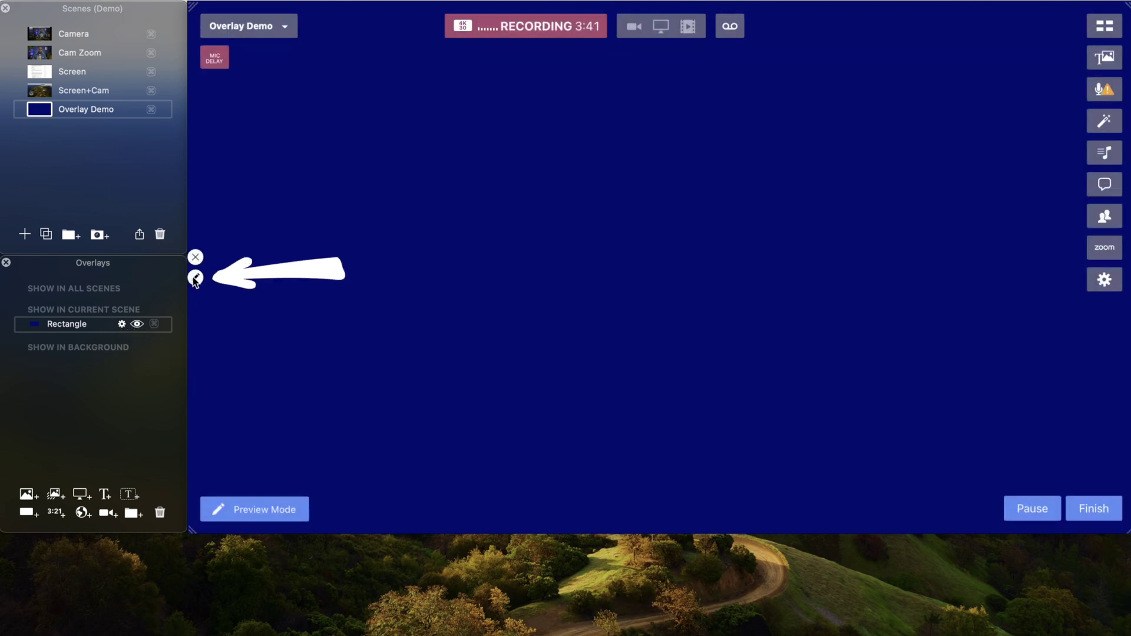
left_click(195, 278)
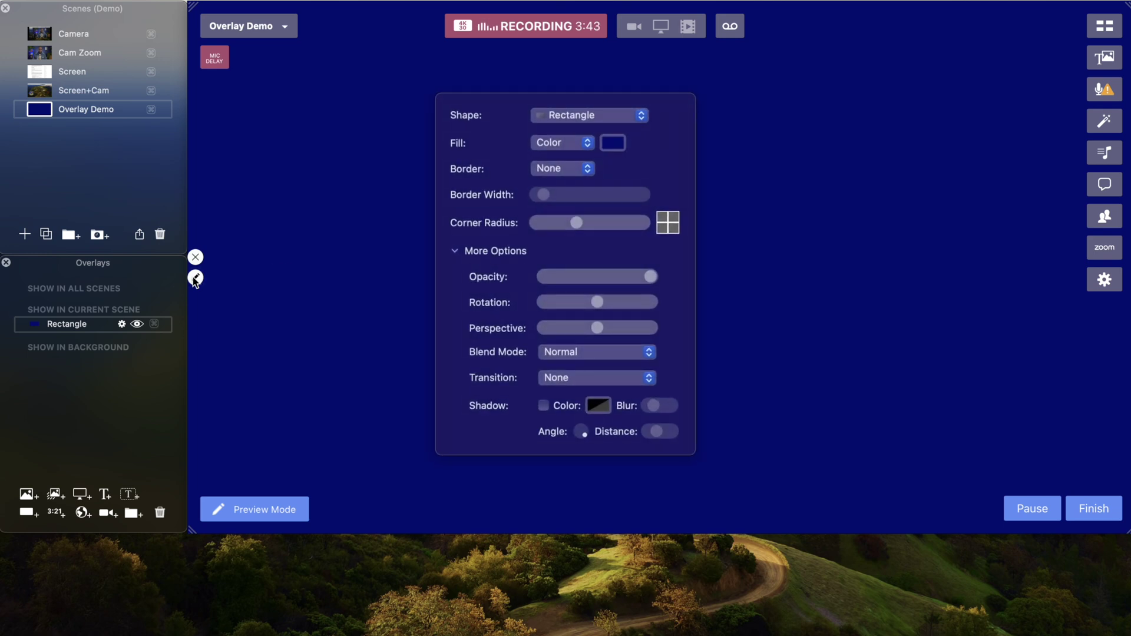
left_click(570, 147)
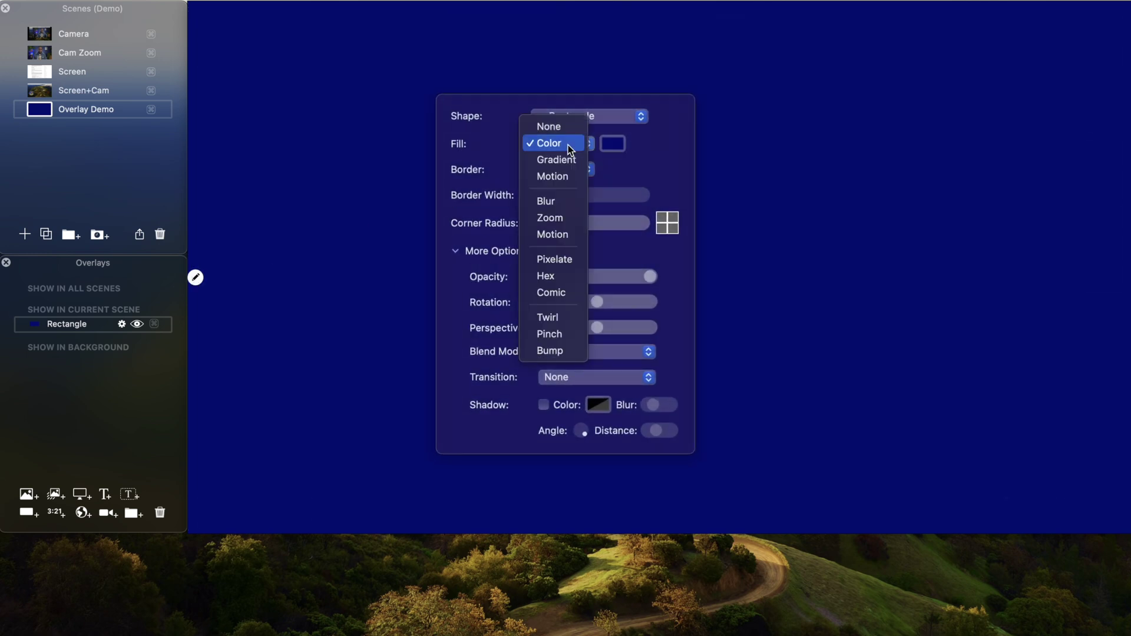
left_click(548, 178)
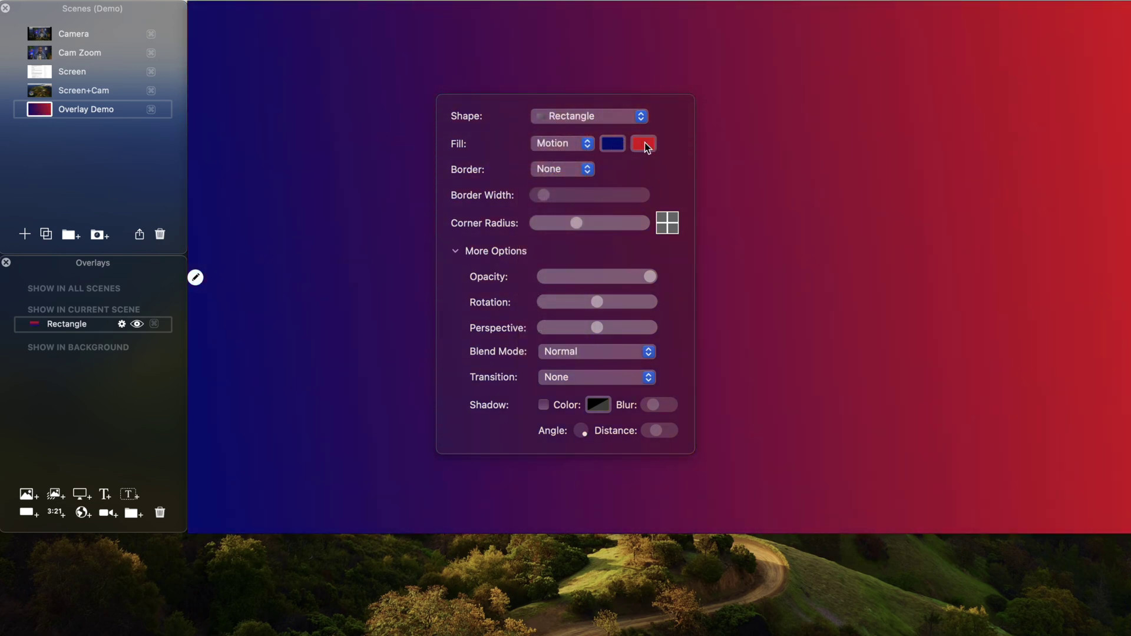
mouse_move(732, 71)
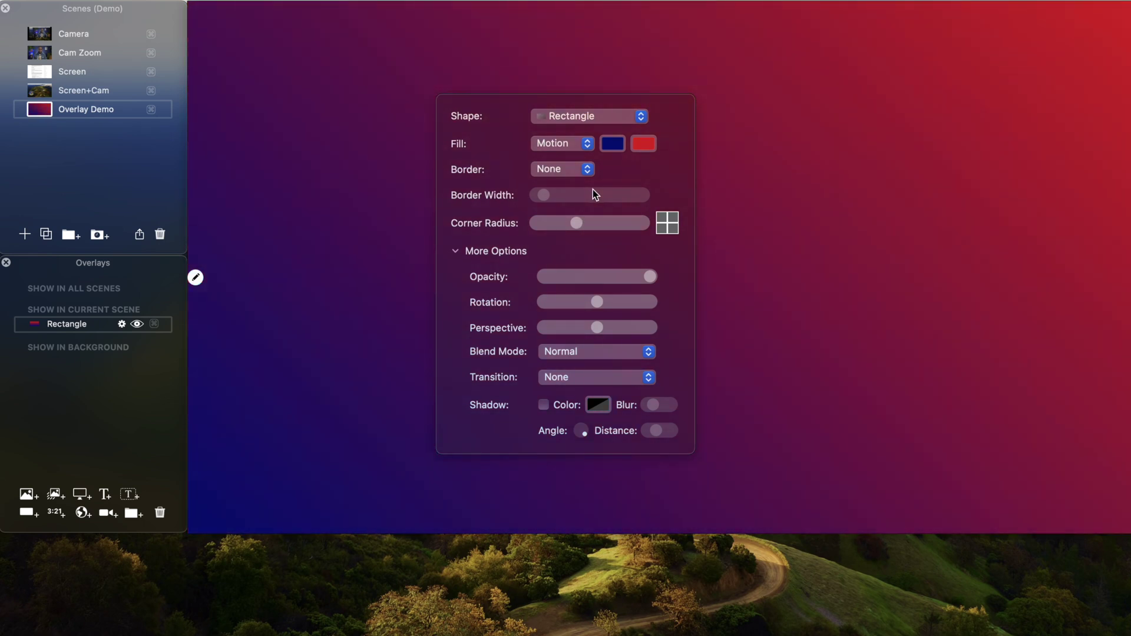
key("Escape")
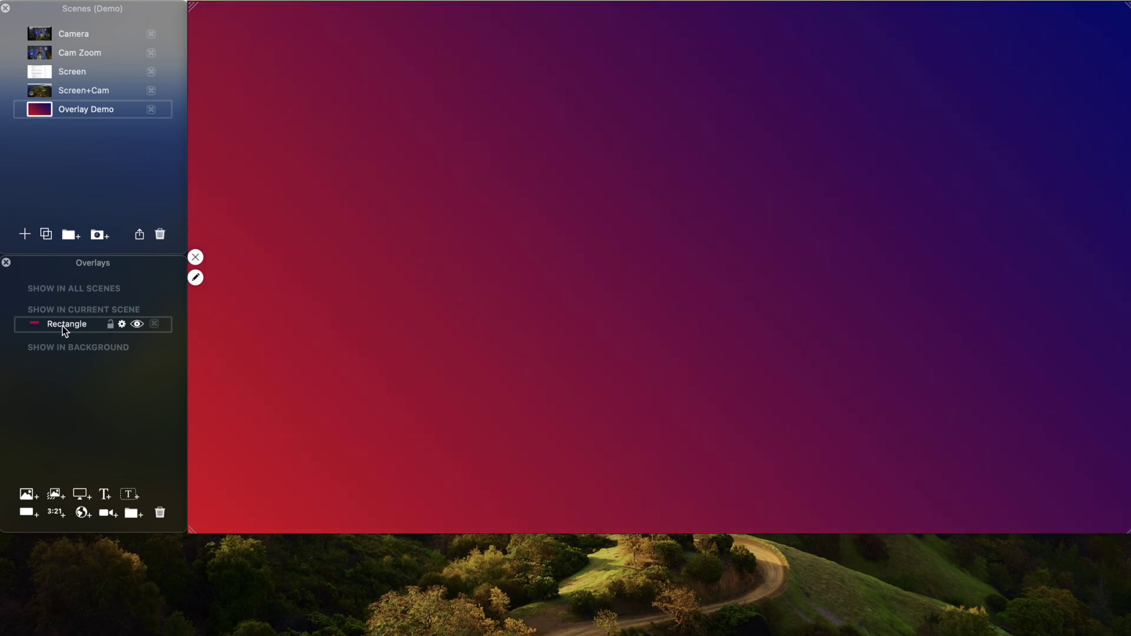
Move the rectangle overlay into the Show in Background group and rename it Background.
left_click_drag(58, 358, 61, 352)
double_click(61, 346)
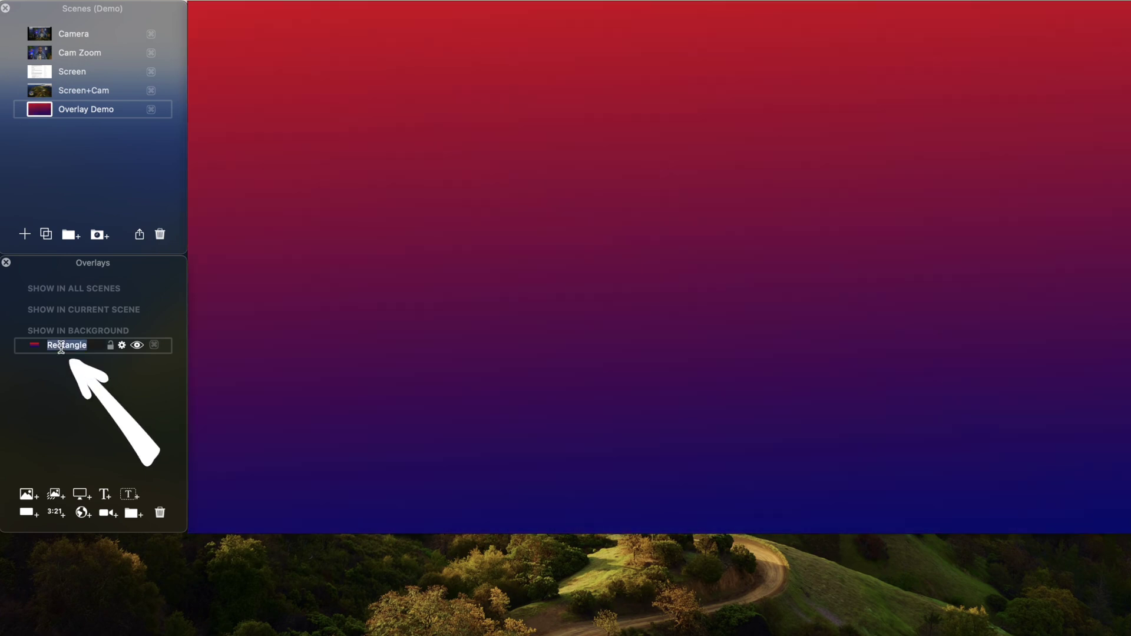
type("Backgrou")
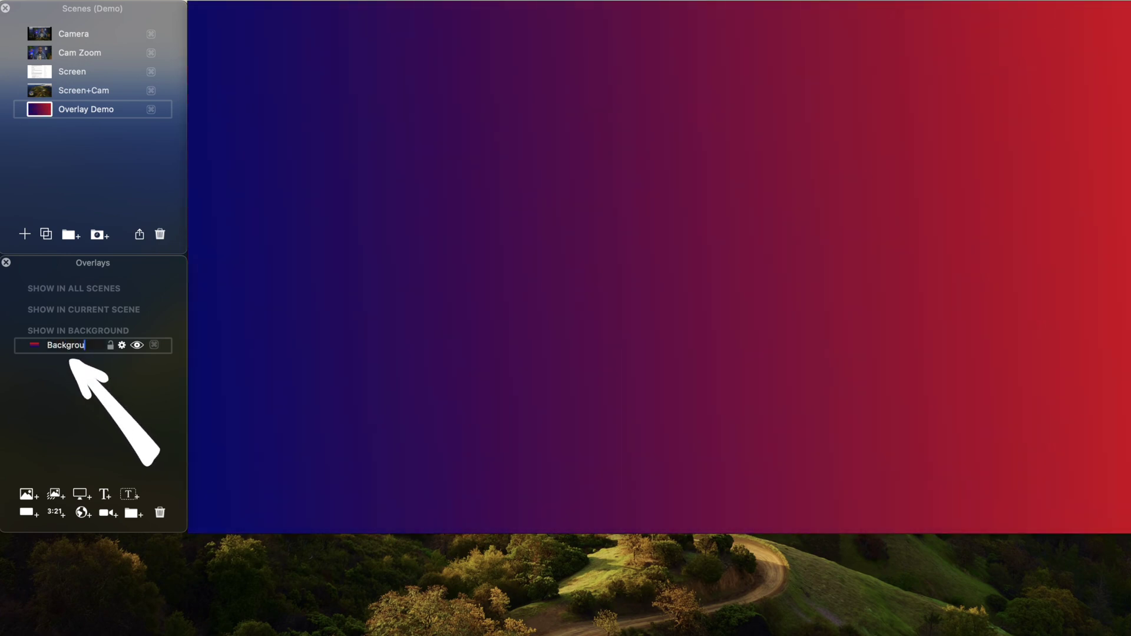
type("nd")
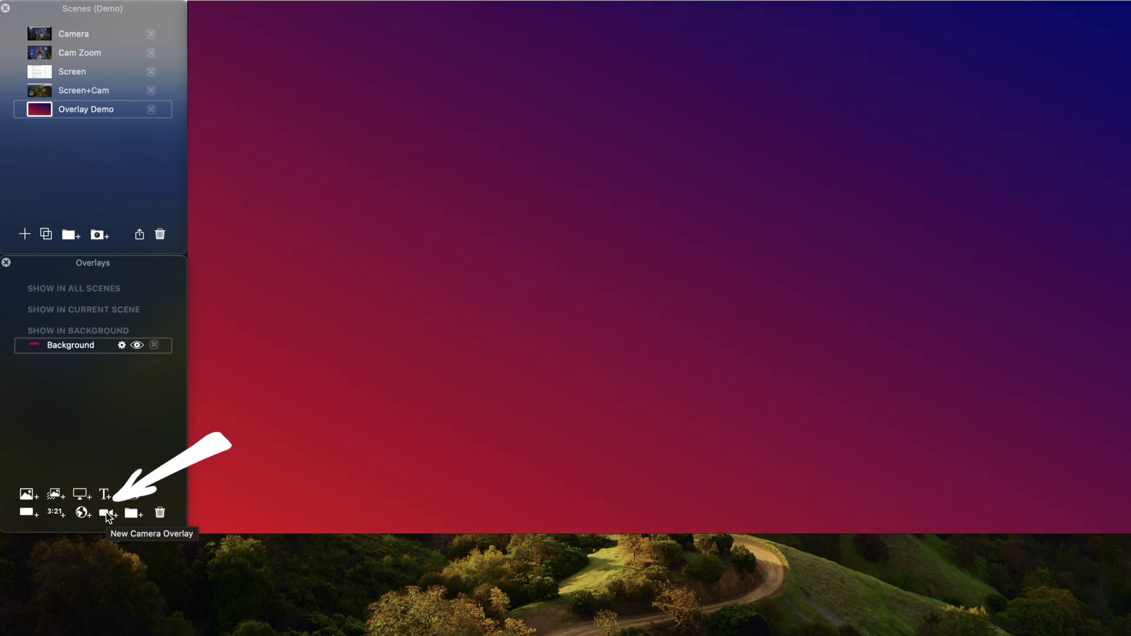
Add a camera overlay to the current scene and rename it Camera.
left_click(108, 515)
mouse_move(227, 416)
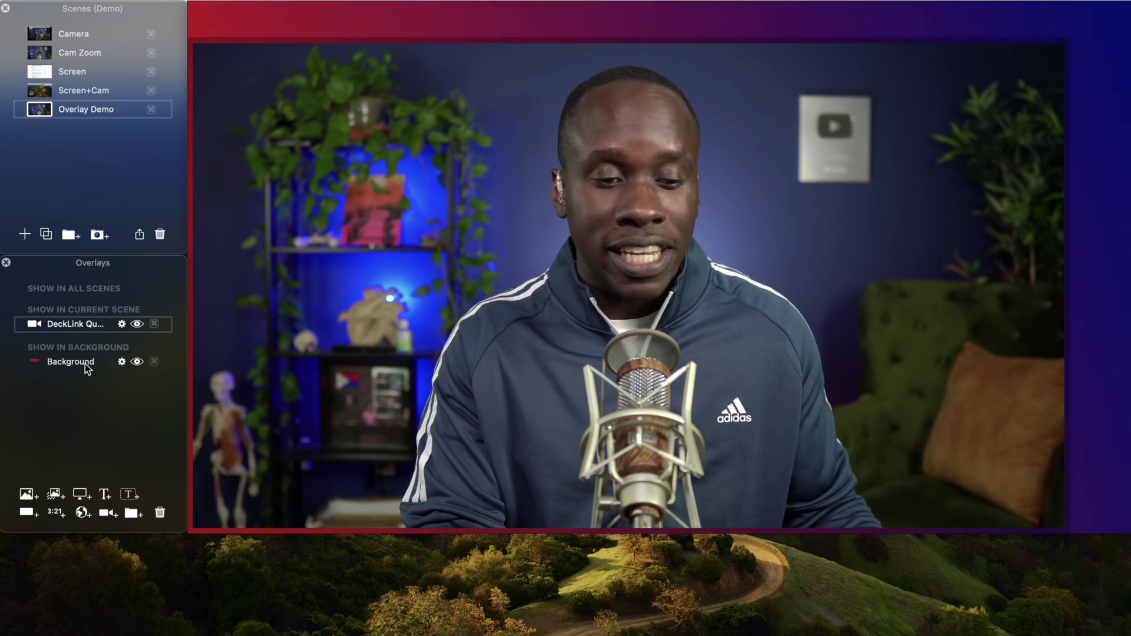
mouse_move(74, 322)
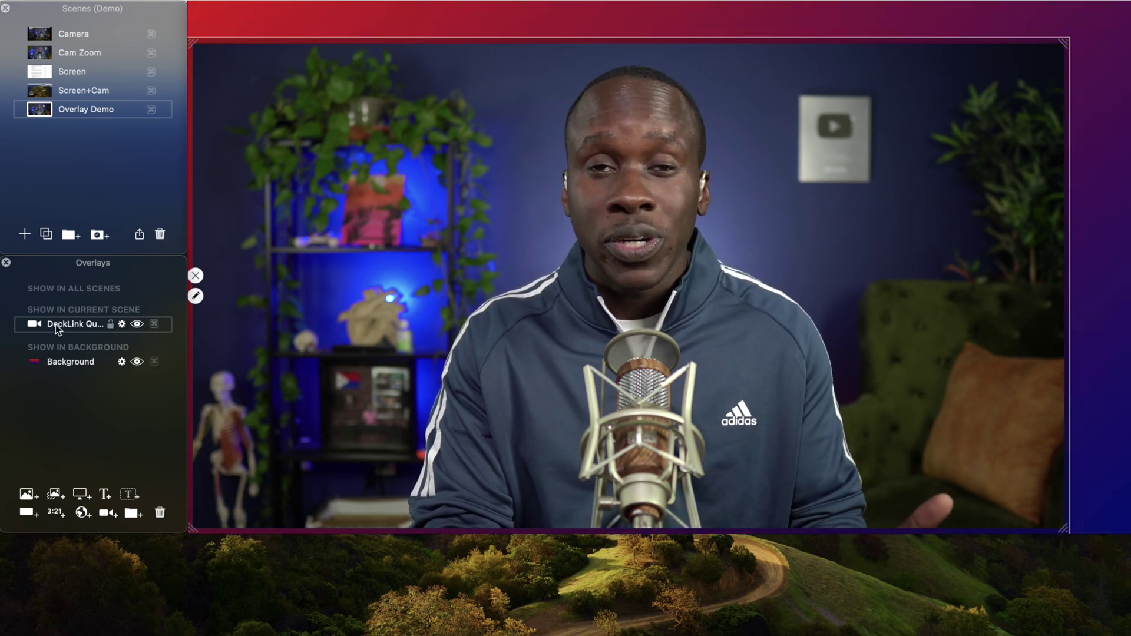
double_click(67, 323)
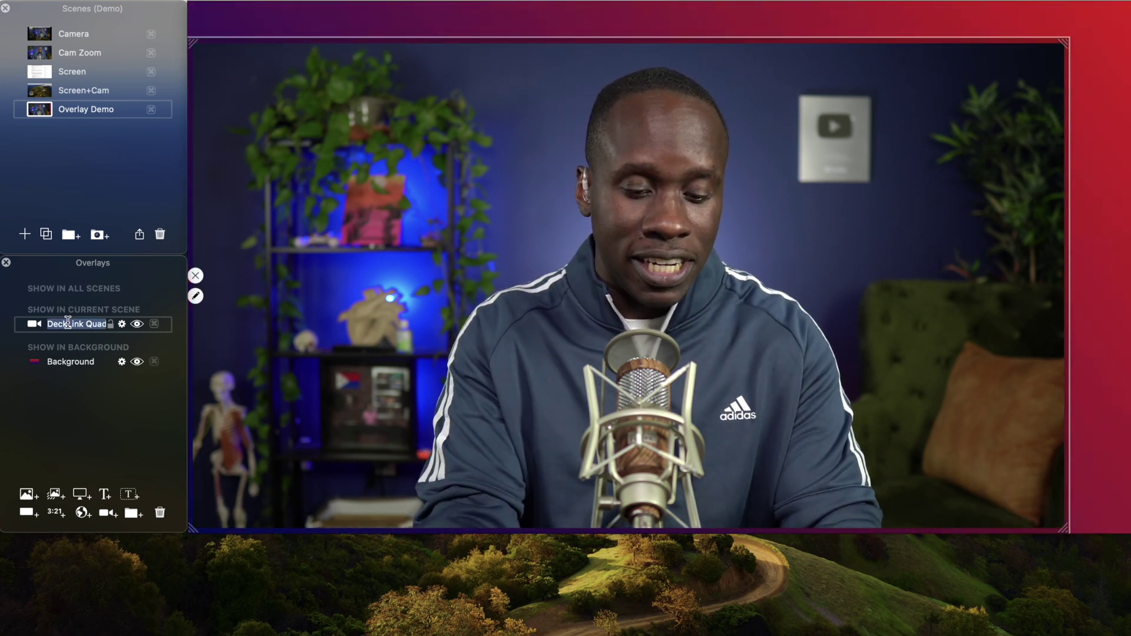
type("Camera")
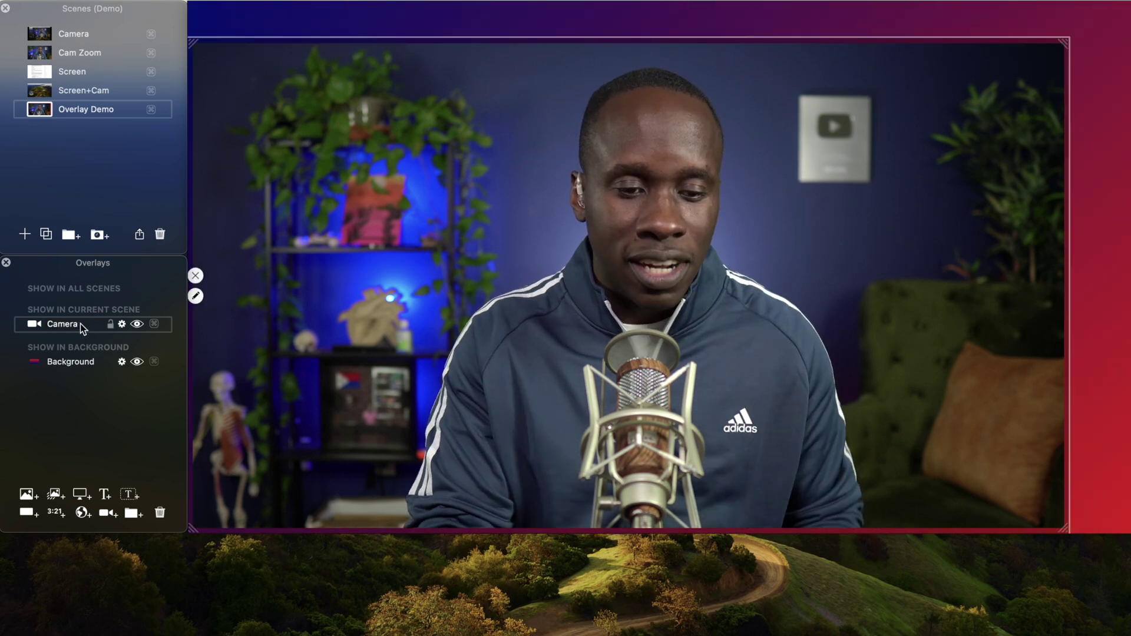
Enlarge and centre the camera overlay so only a thin, even frame of the gradient background surrounds it.
mouse_move(427, 221)
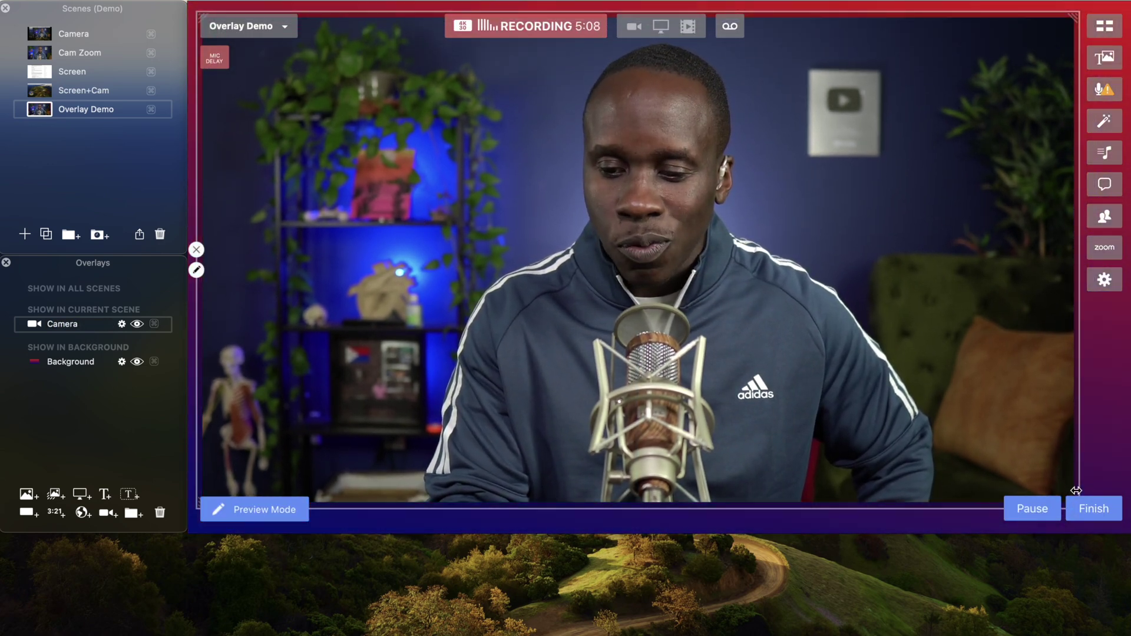
left_click_drag(1075, 492, 1118, 524)
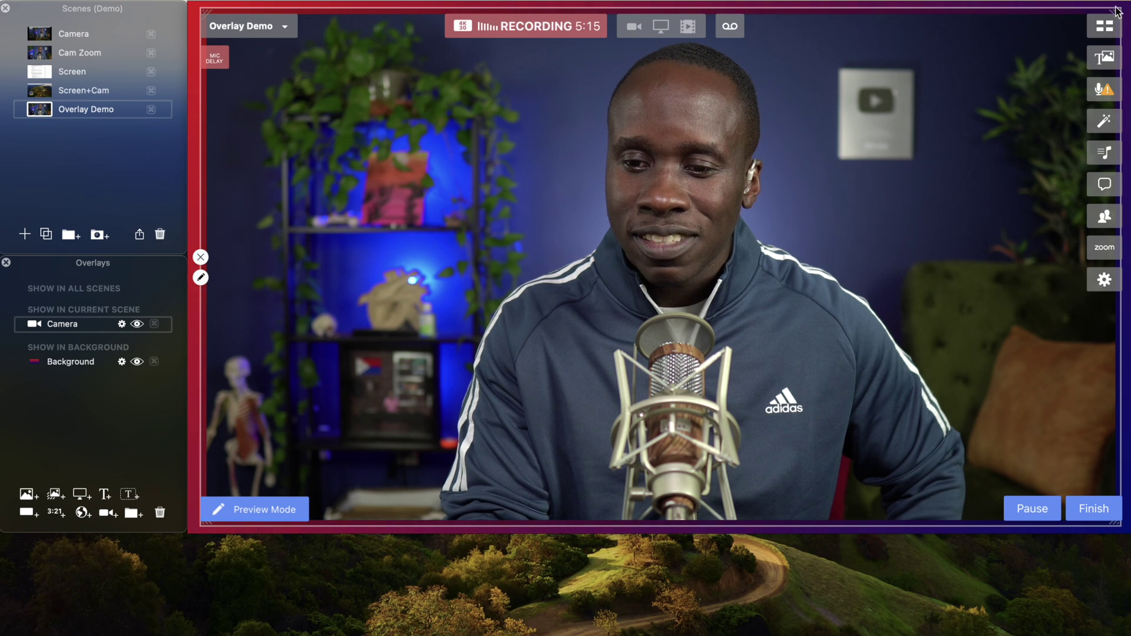
left_click_drag(848, 155, 842, 159)
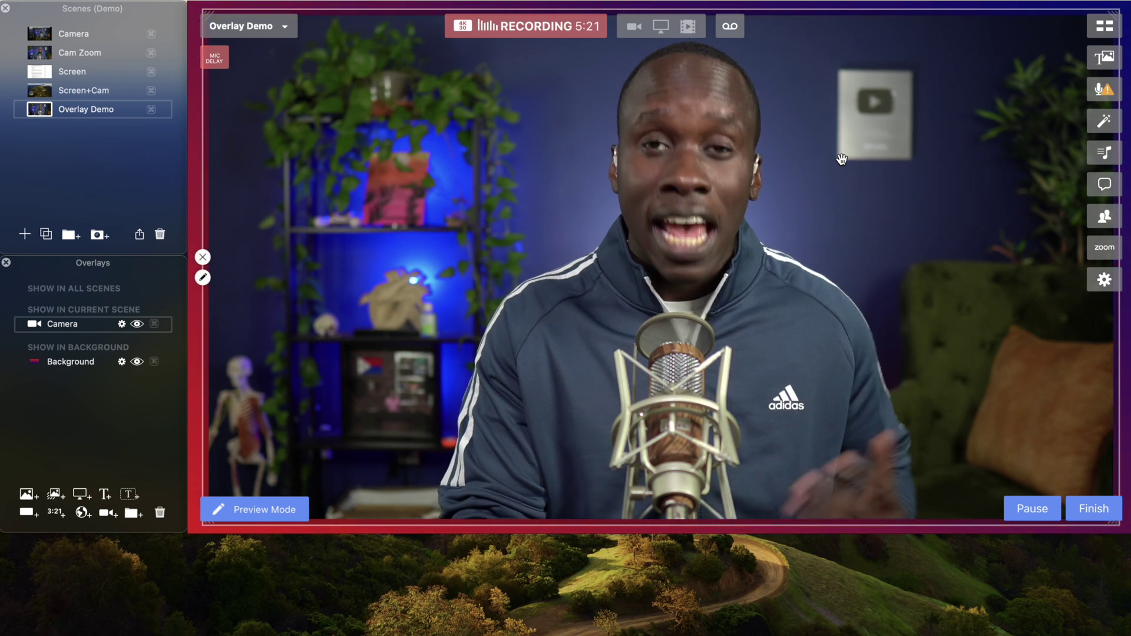
left_click_drag(695, 112, 703, 112)
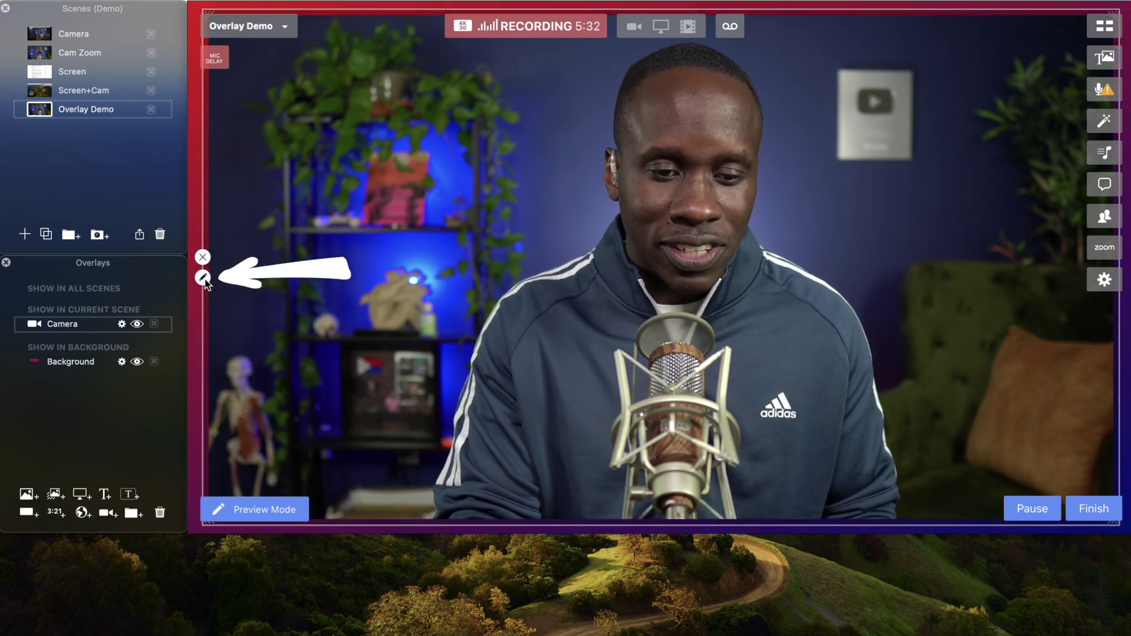
Give the camera overlay a solid white border at 100% opacity and make the border slightly thinner.
left_click(202, 277)
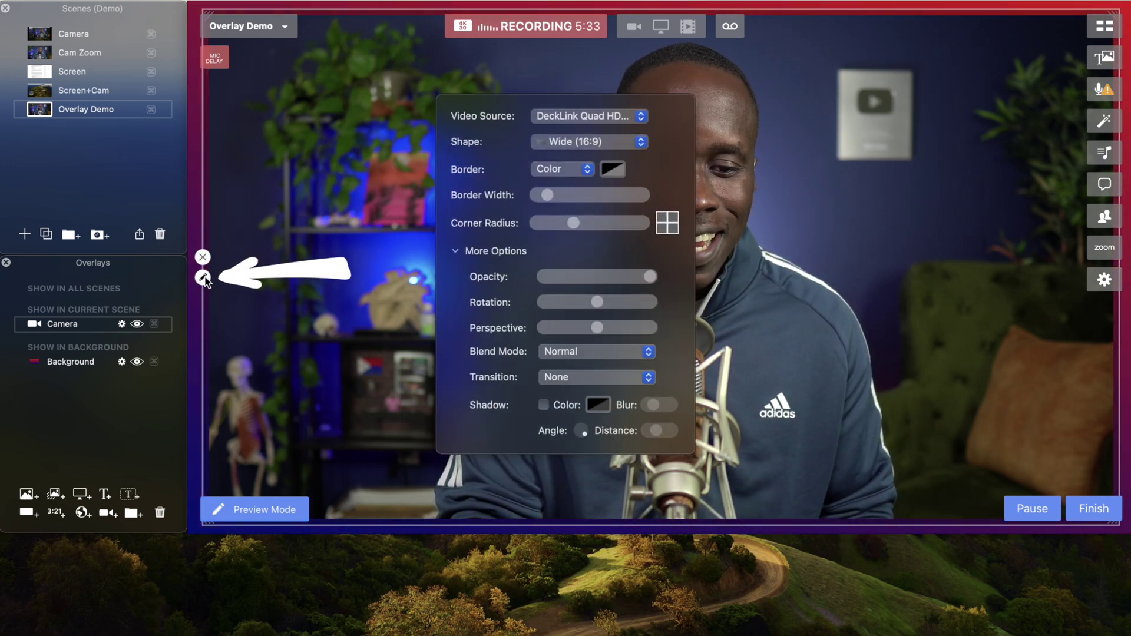
left_click(571, 172)
left_click(563, 169)
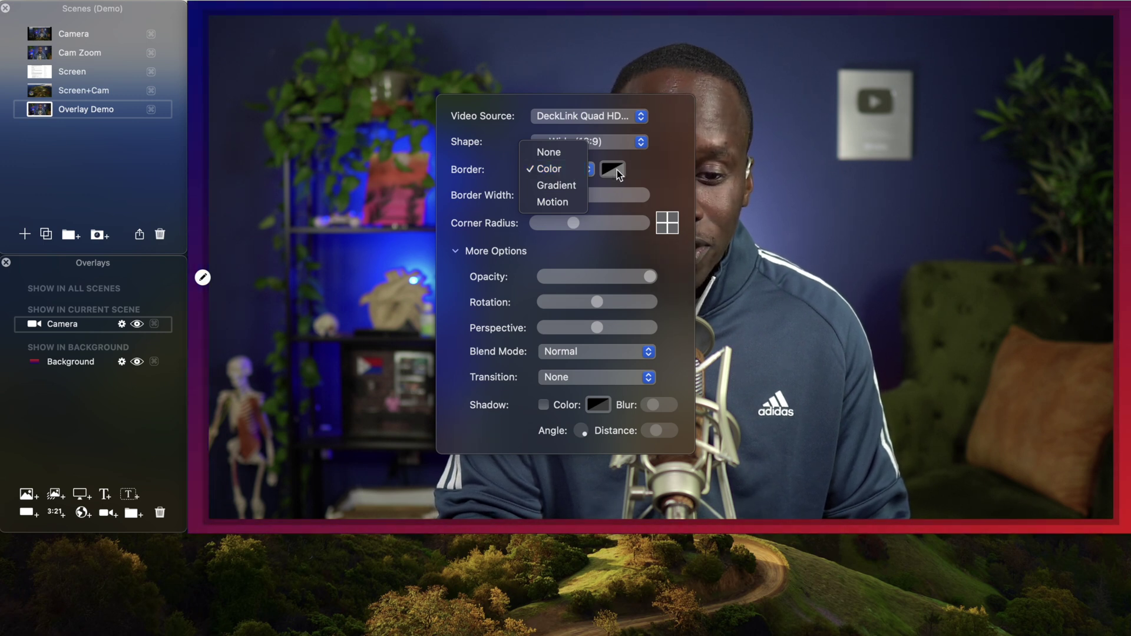
left_click(612, 169)
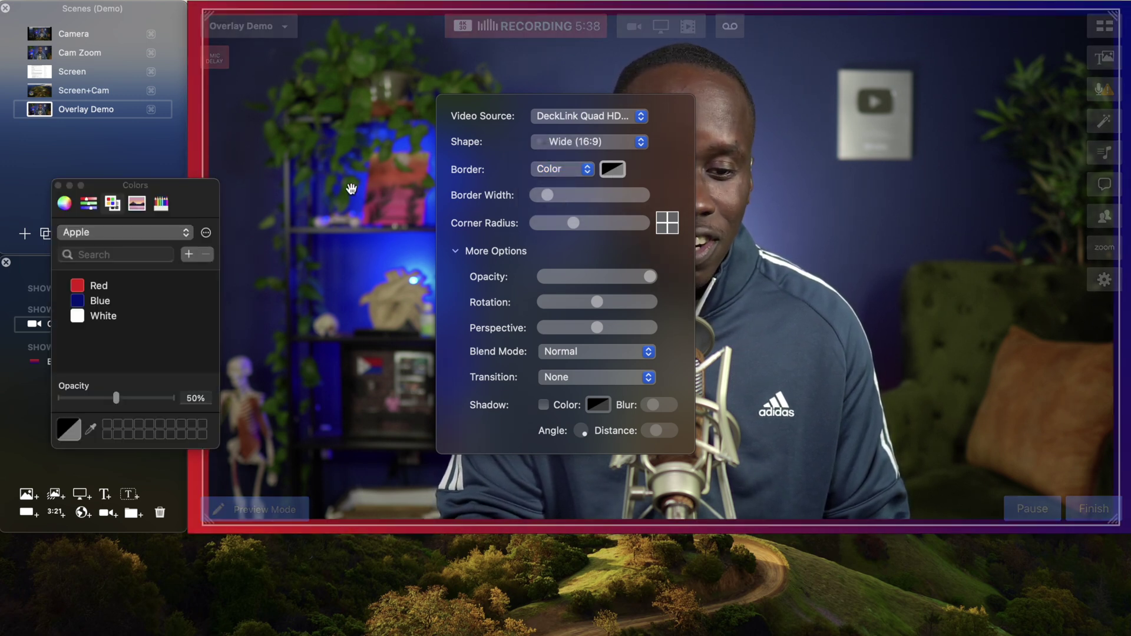
left_click(77, 319)
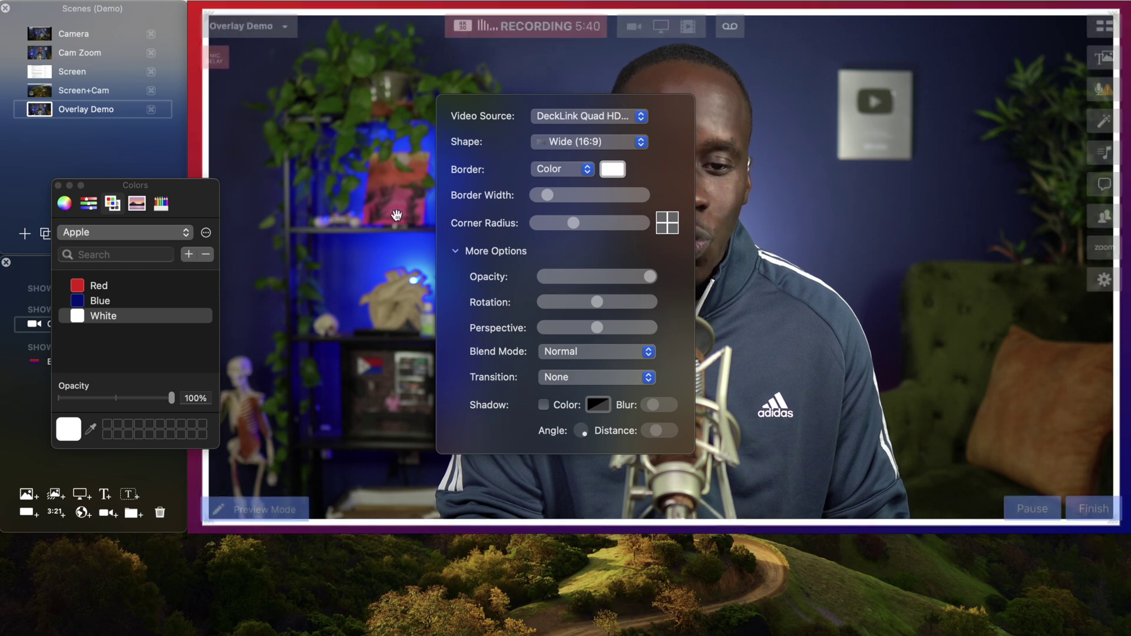
mouse_move(534, 200)
left_mouse_down()
mouse_move(638, 199)
mouse_move(539, 202)
left_mouse_up()
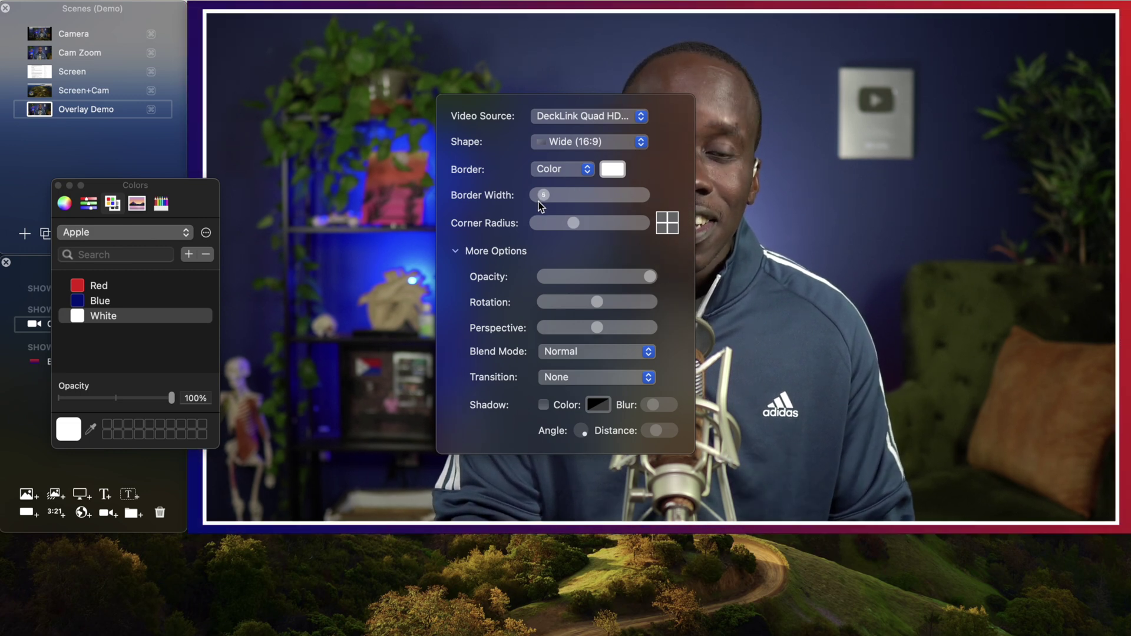
Round only the camera overlay's bottom-right and top-left corners, adjust the corner radius, and close the color picker.
mouse_move(643, 224)
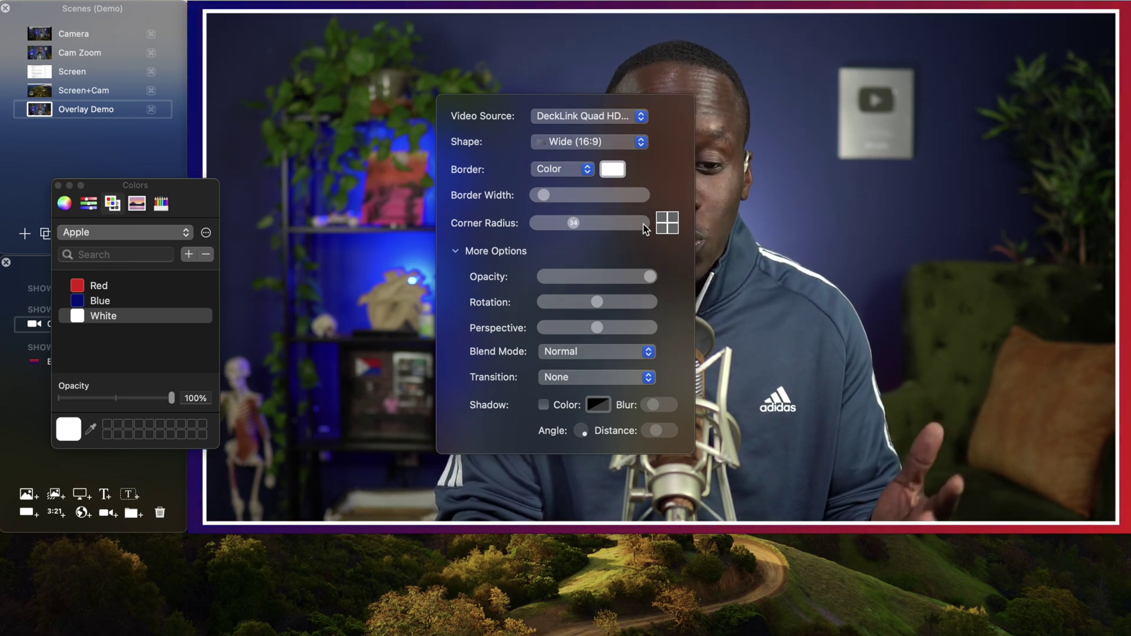
left_click(673, 230)
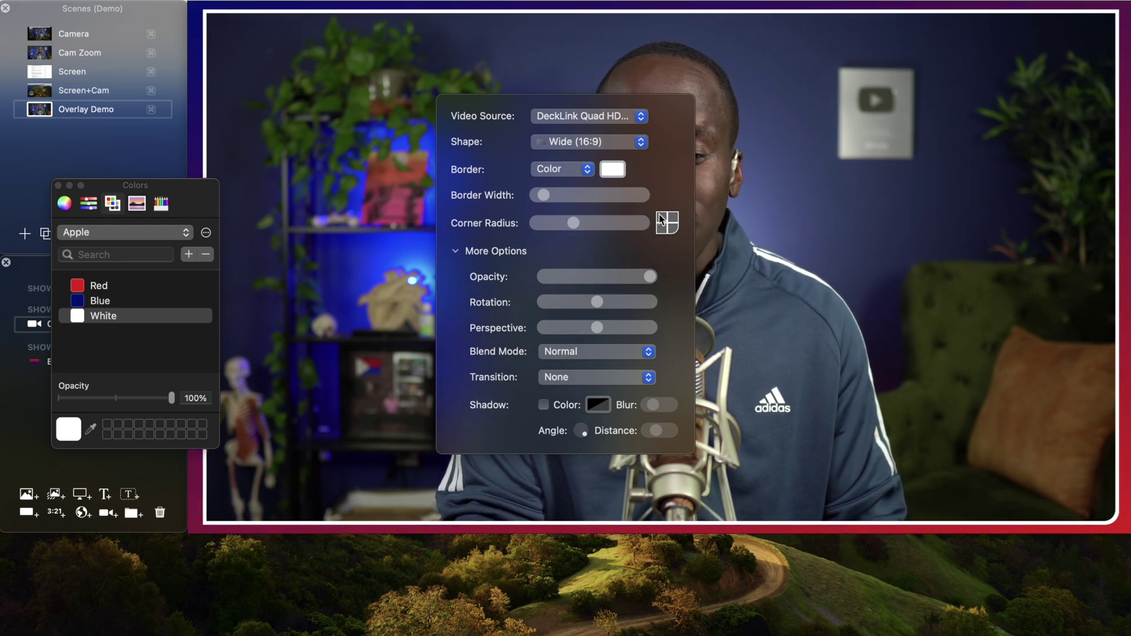
left_click(670, 231)
left_click(661, 219)
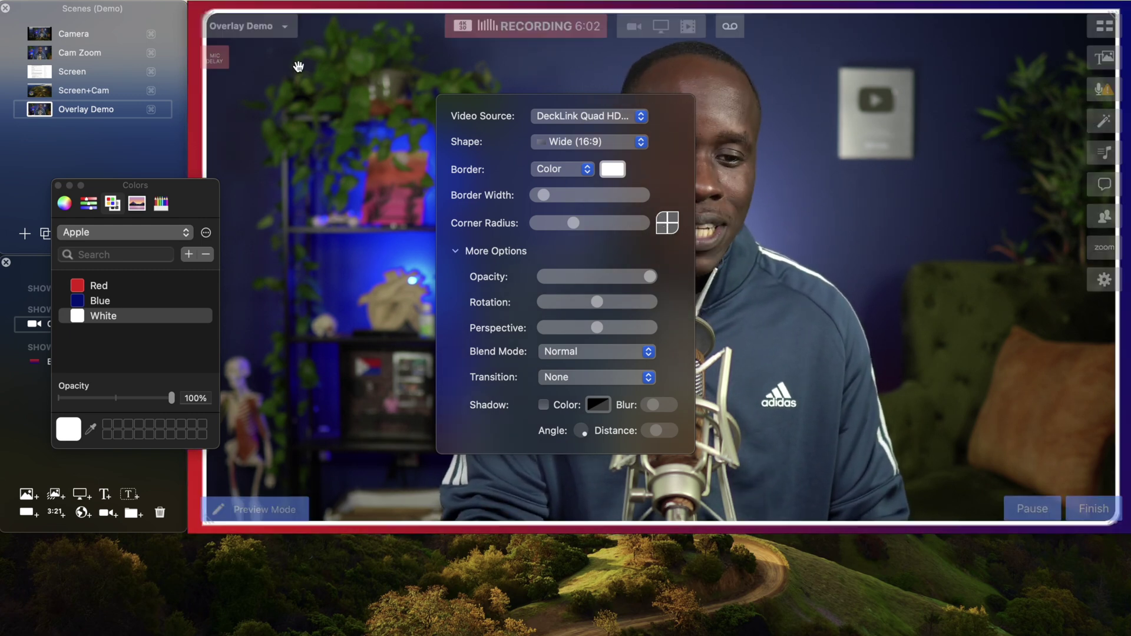
left_click_drag(576, 223, 609, 232)
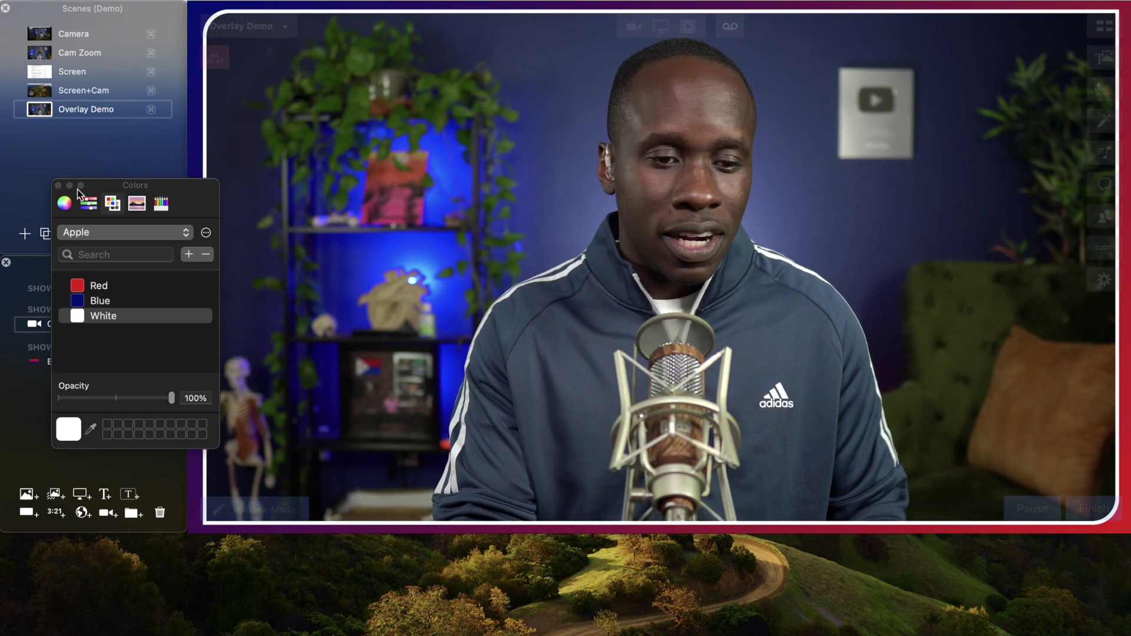
left_click(57, 185)
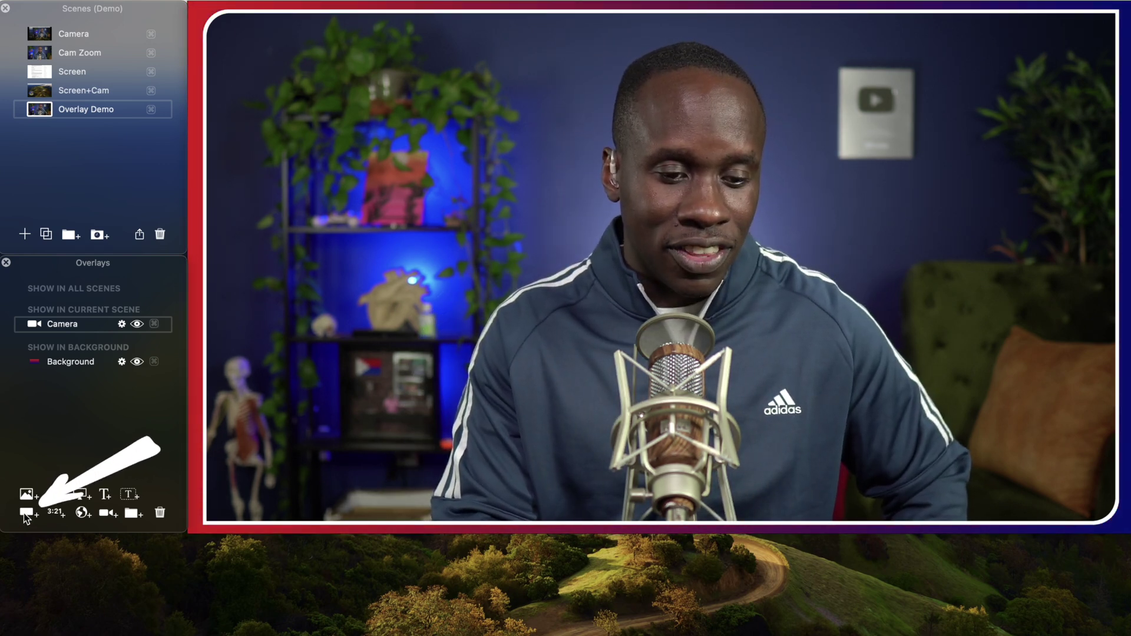
Add a rectangle overlay to the current scene and shape it into a wide, low banner in the lower-left area of the camera.
left_click(26, 513)
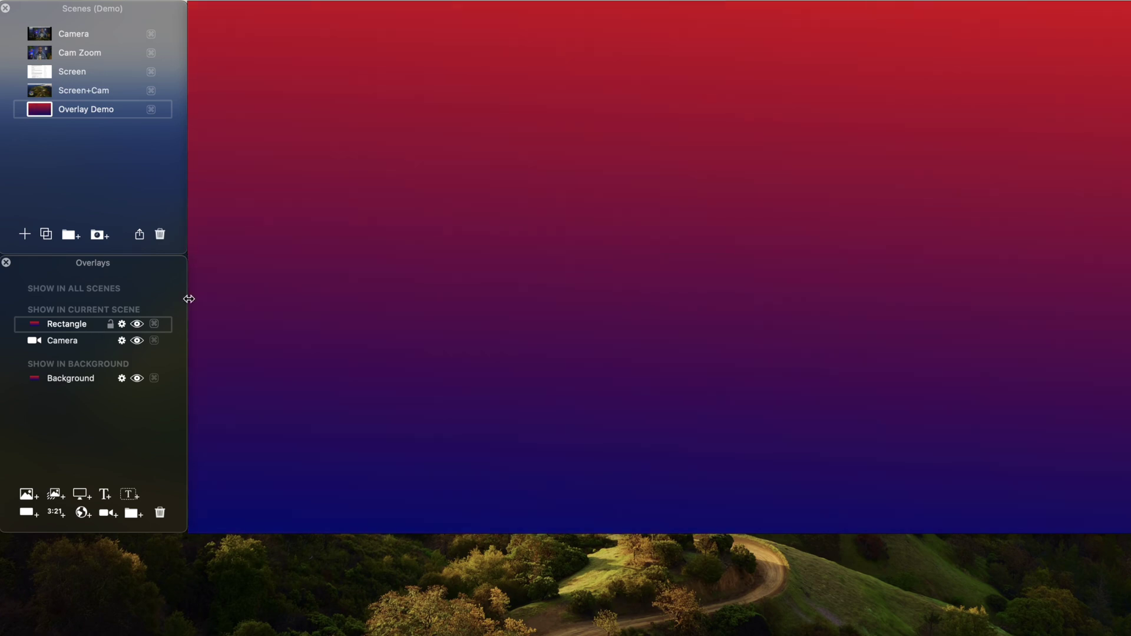
left_click_drag(203, 125, 432, 258)
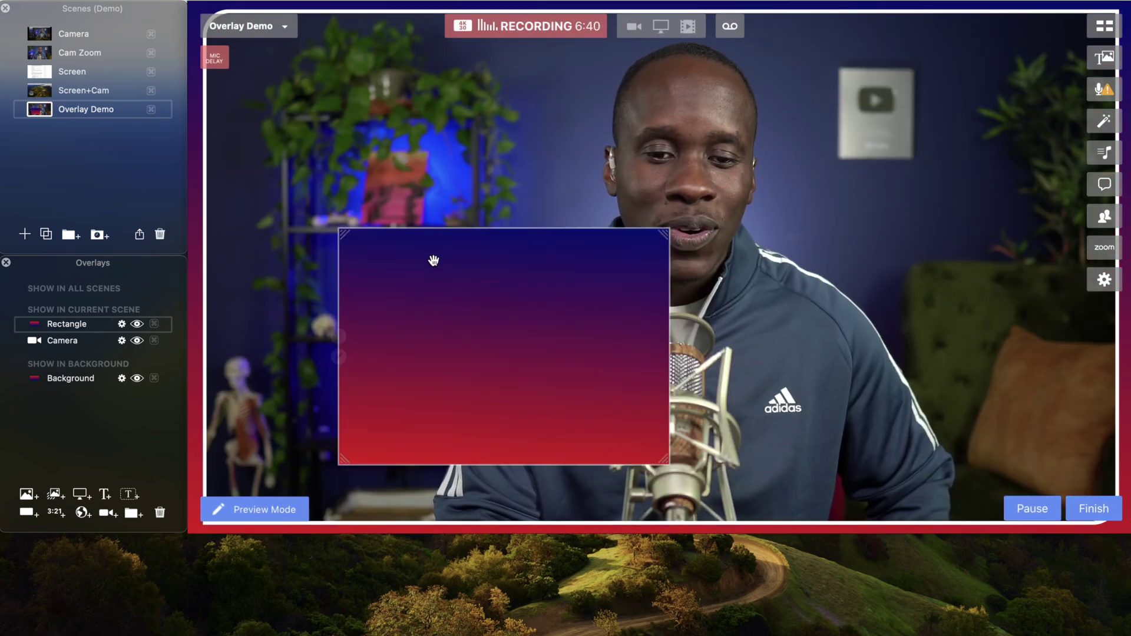
left_click_drag(662, 235, 769, 400)
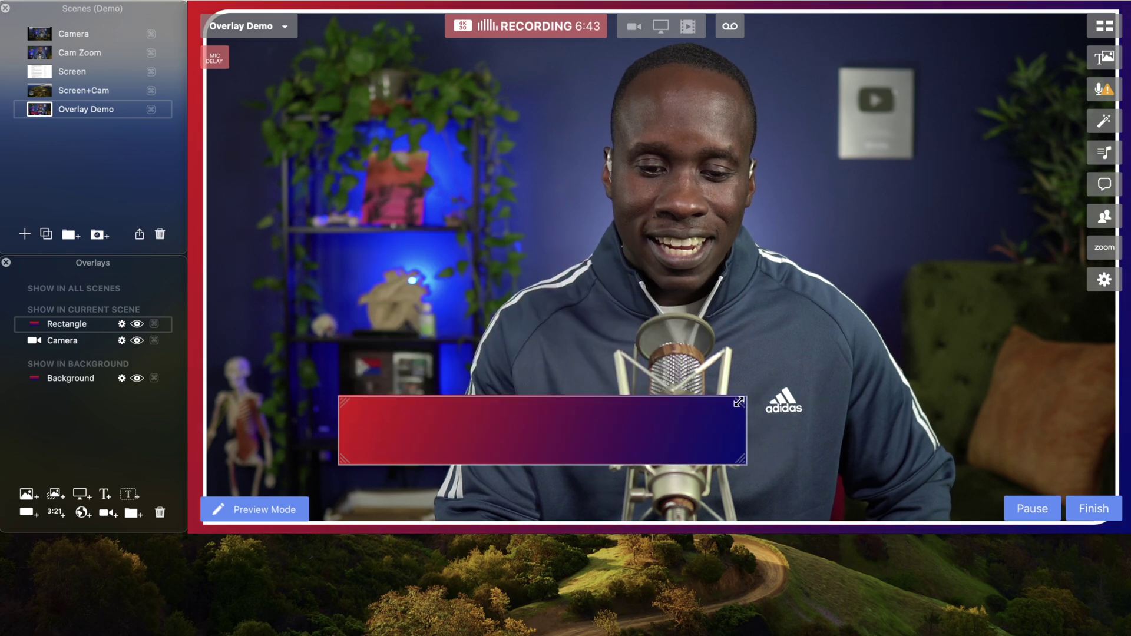
left_click_drag(649, 439, 521, 433)
Set the banner rectangle's fill to solid blue Color, align it flush with the camera frame's left border and shorten it.
left_click(216, 435)
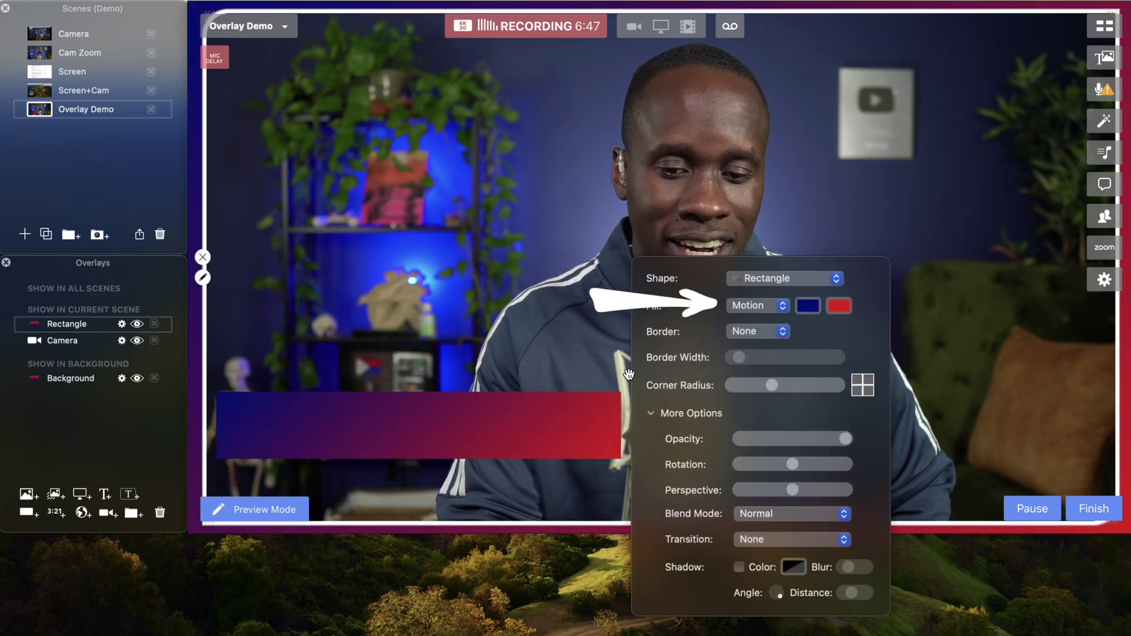
left_click(766, 306)
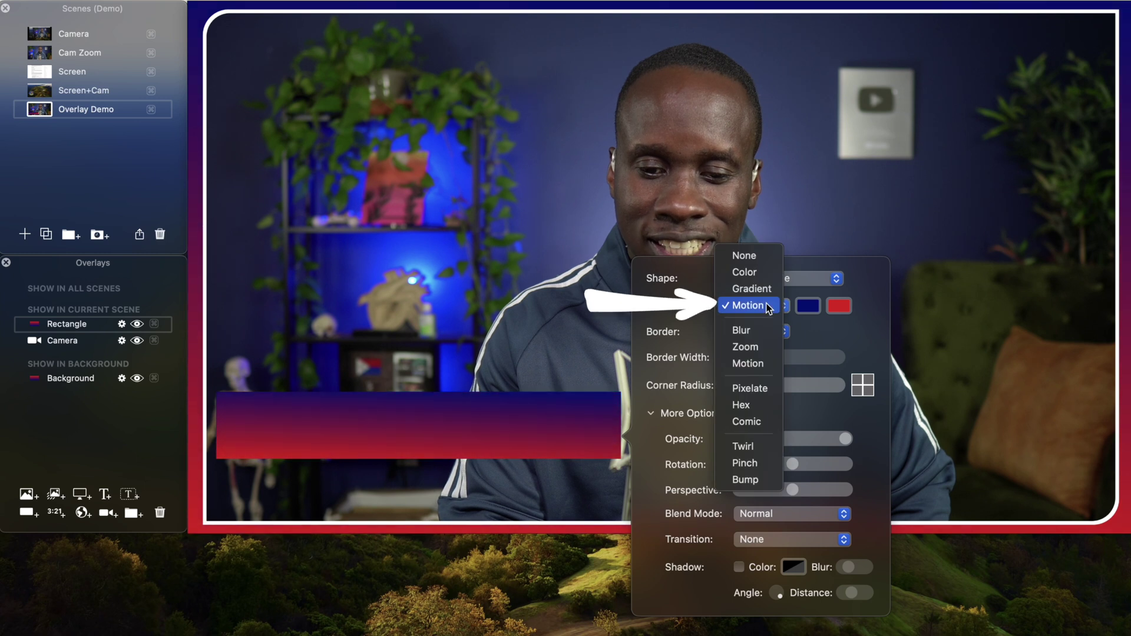
left_click(762, 268)
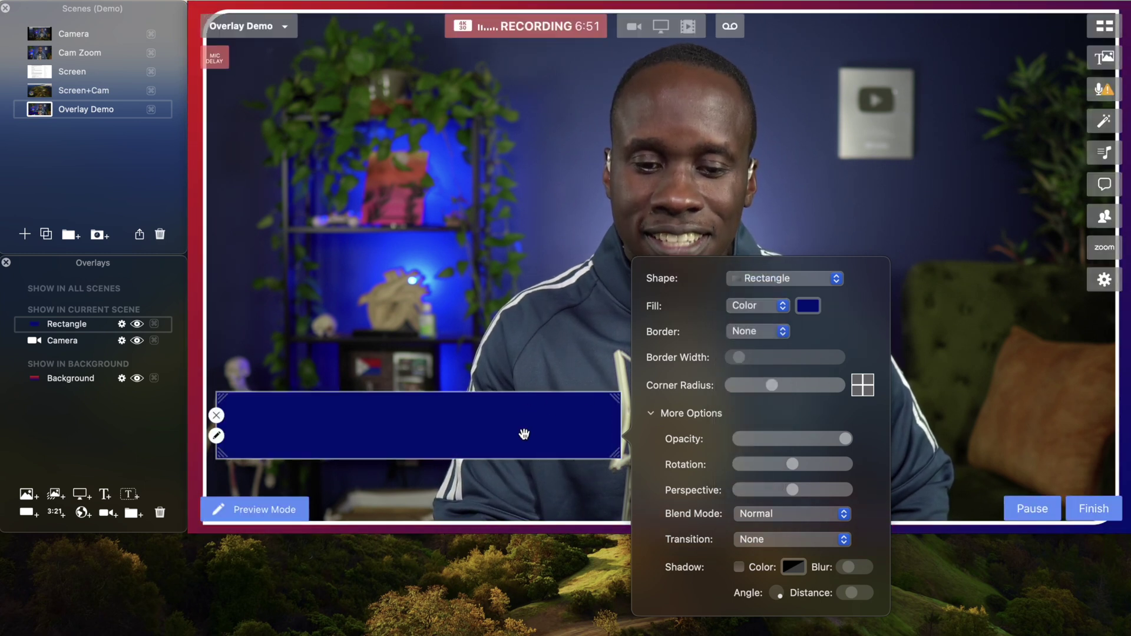
left_click_drag(523, 437, 515, 440)
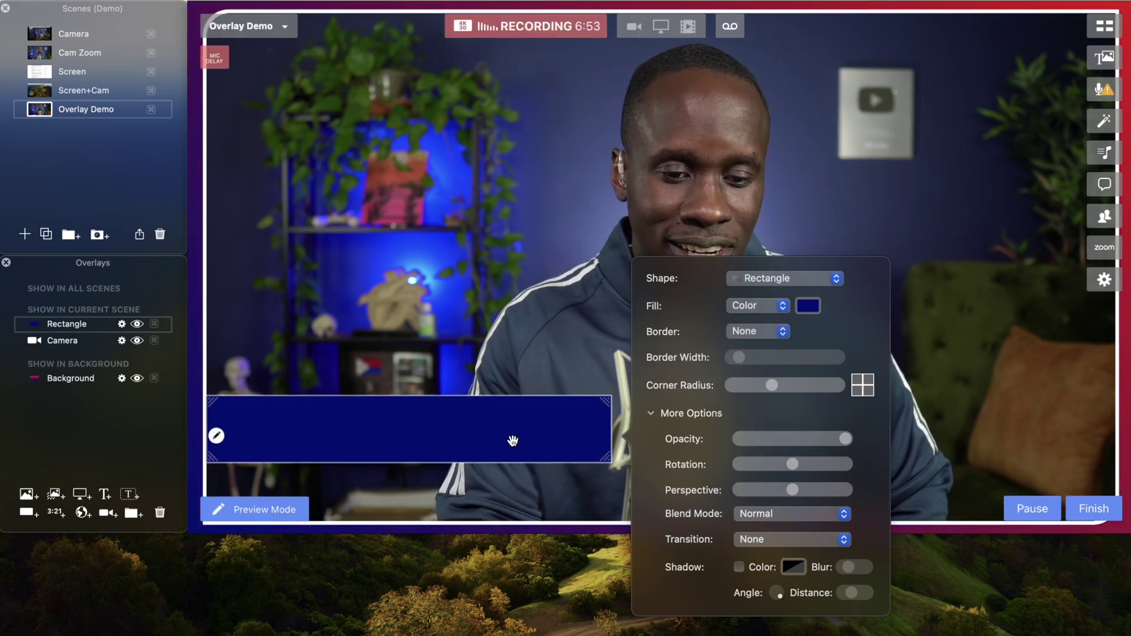
left_click_drag(610, 461, 563, 458)
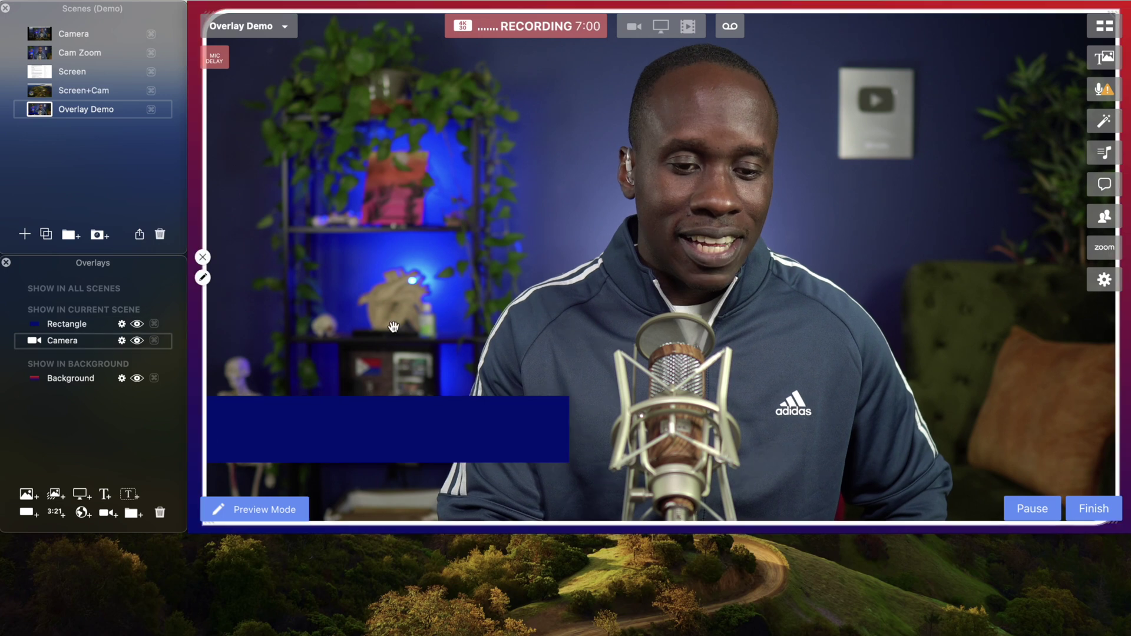
Round the banner rectangle's bottom-right corner and set its transition to Fly In From Left.
left_click(206, 439)
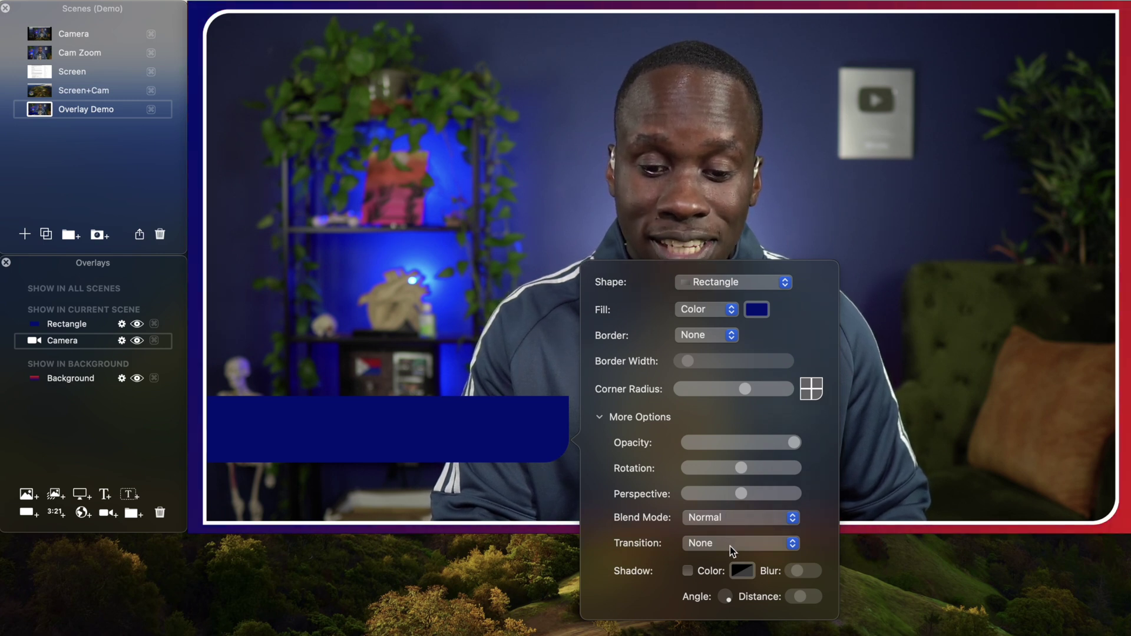
left_click(730, 546)
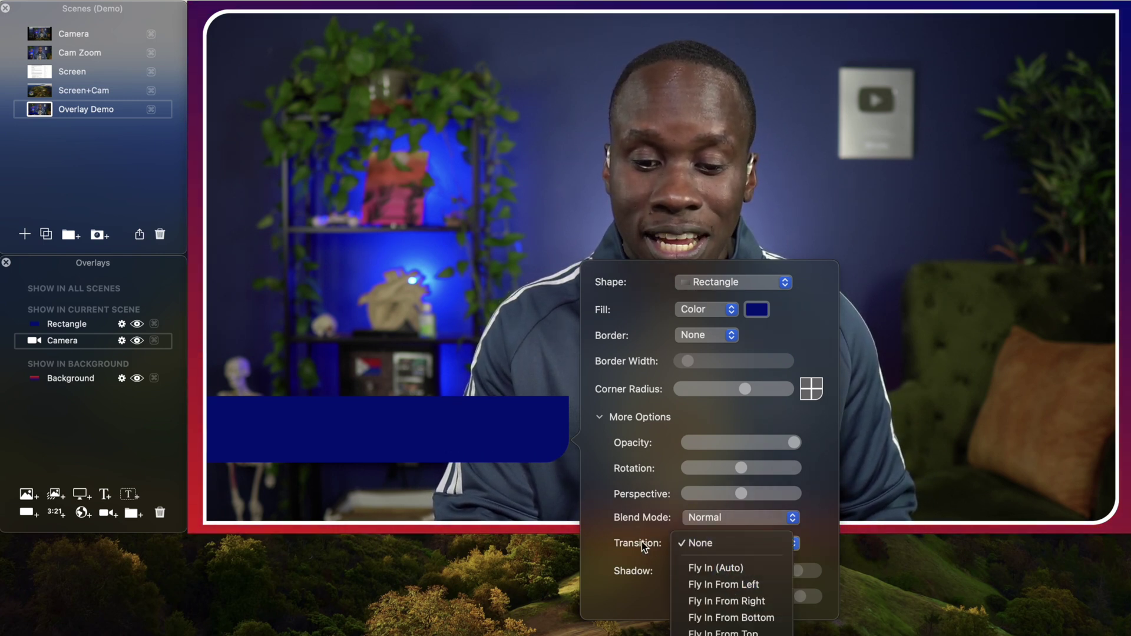
left_click(709, 544)
left_click(734, 543)
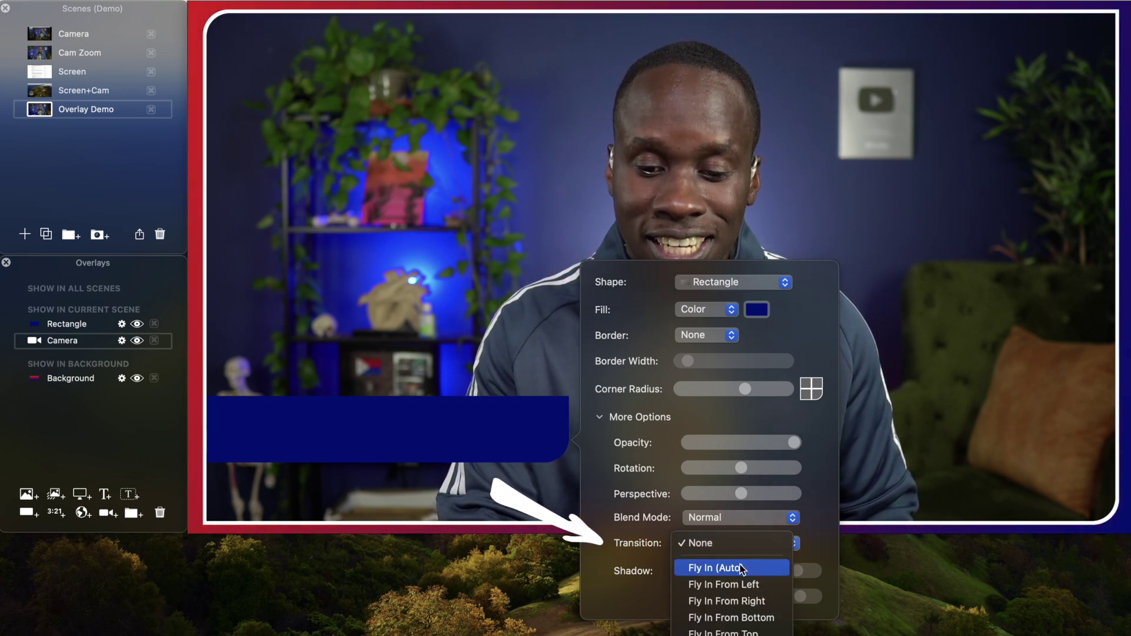
left_click(727, 585)
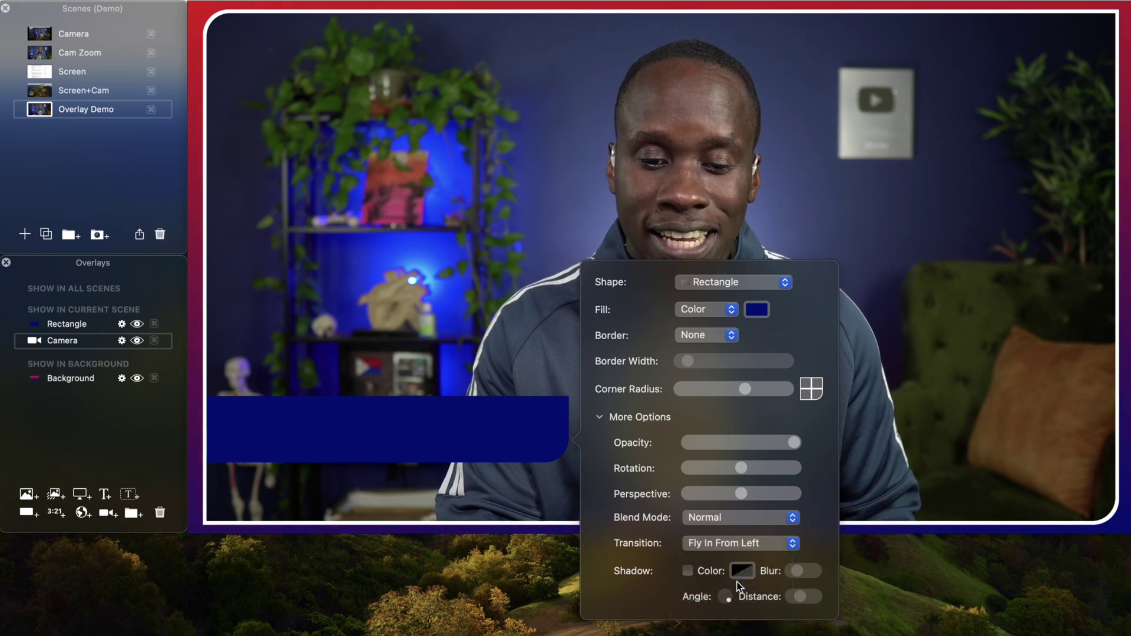
left_click(582, 292)
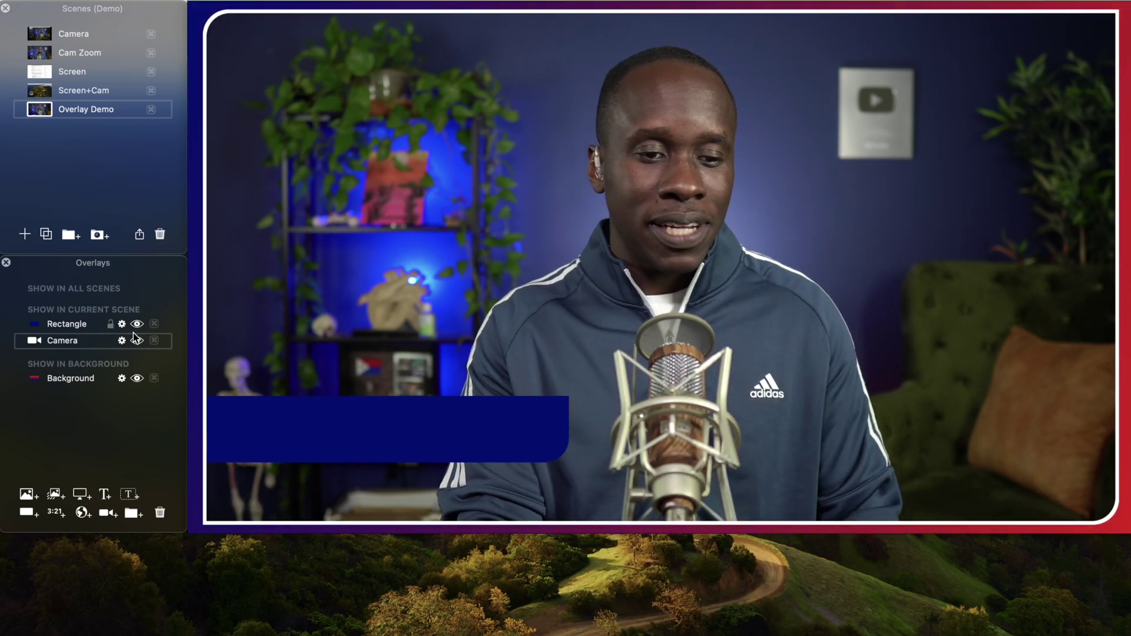
Toggle the rectangle overlay's visibility to preview its fly-in transition.
left_click(137, 324)
left_click(137, 323)
left_click(137, 324)
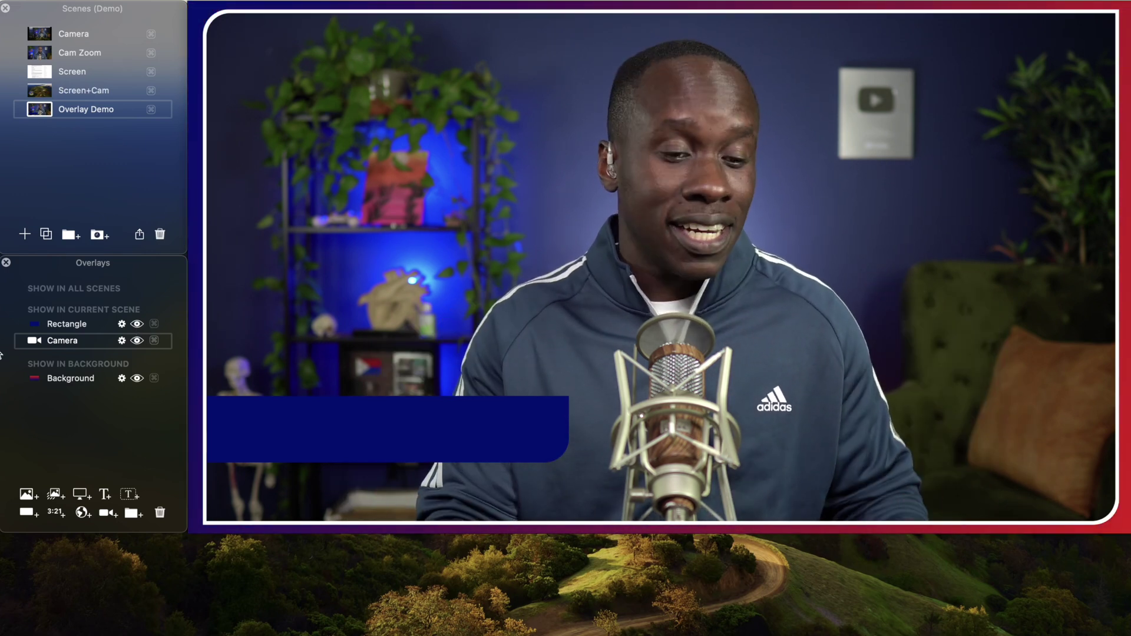
Add a white Helvetica Neue Regular text overlay with the presenter's full name and place it on the blue banner.
left_click(101, 496)
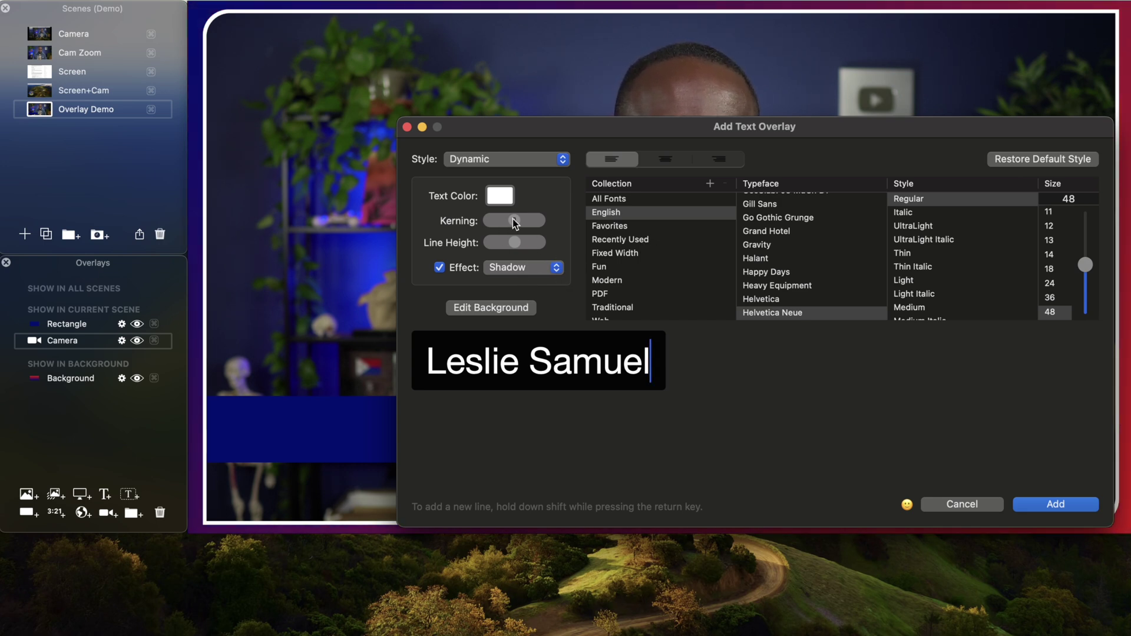
left_click(1056, 504)
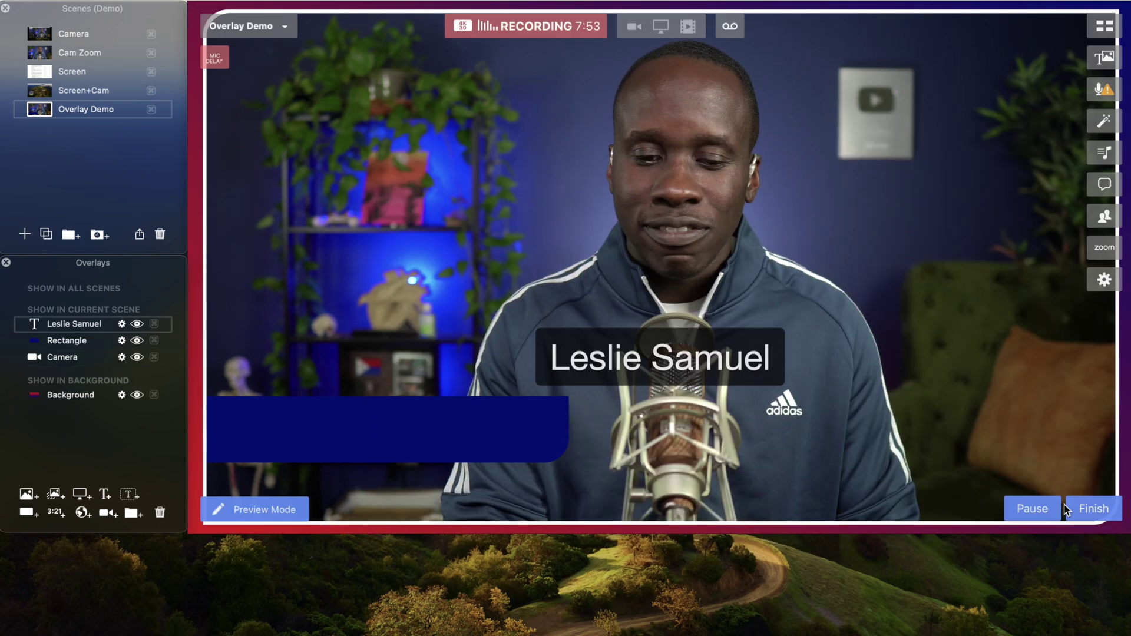
left_click_drag(722, 366, 421, 434)
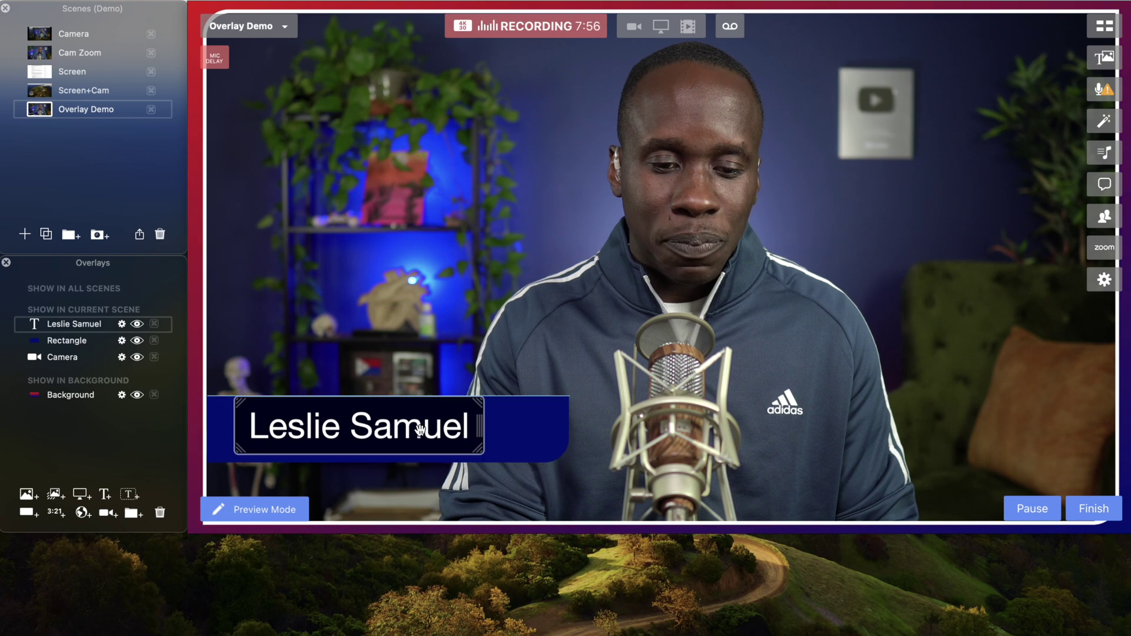
Set the name text overlay's background to None and enlarge the text slightly within the banner.
left_click(233, 435)
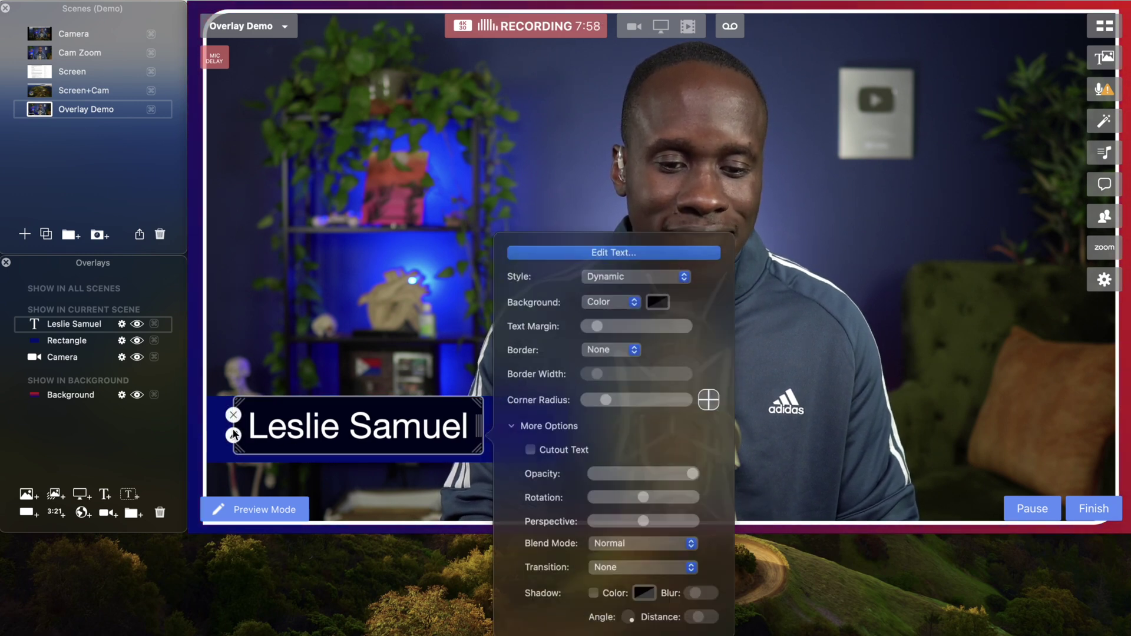
left_click(621, 294)
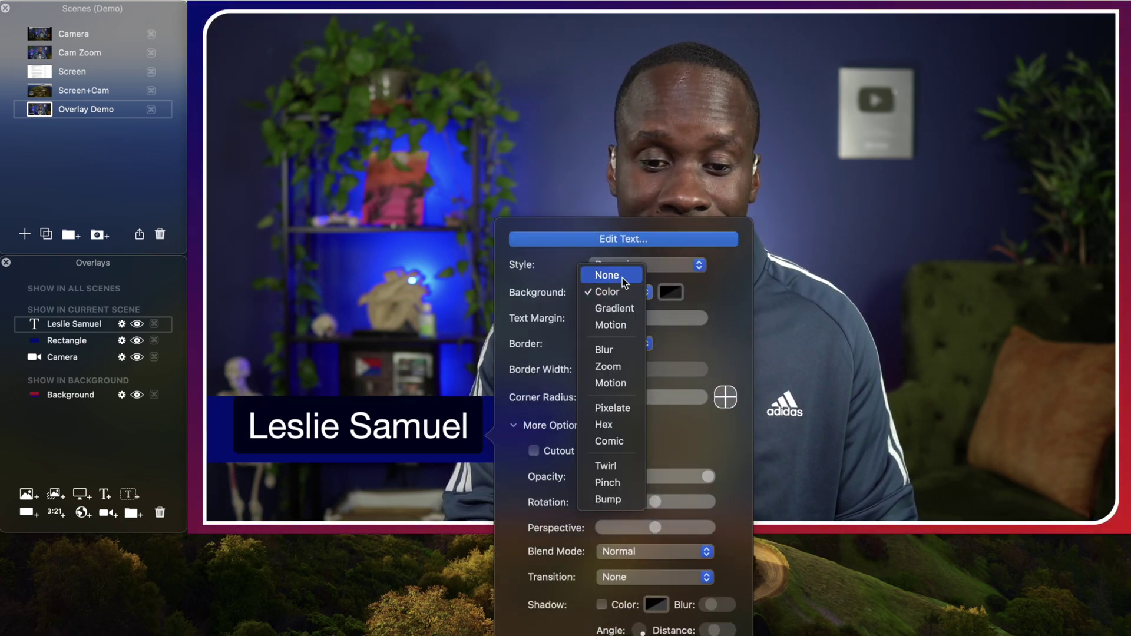
left_click(606, 275)
left_click(437, 308)
left_click_drag(439, 448, 471, 450)
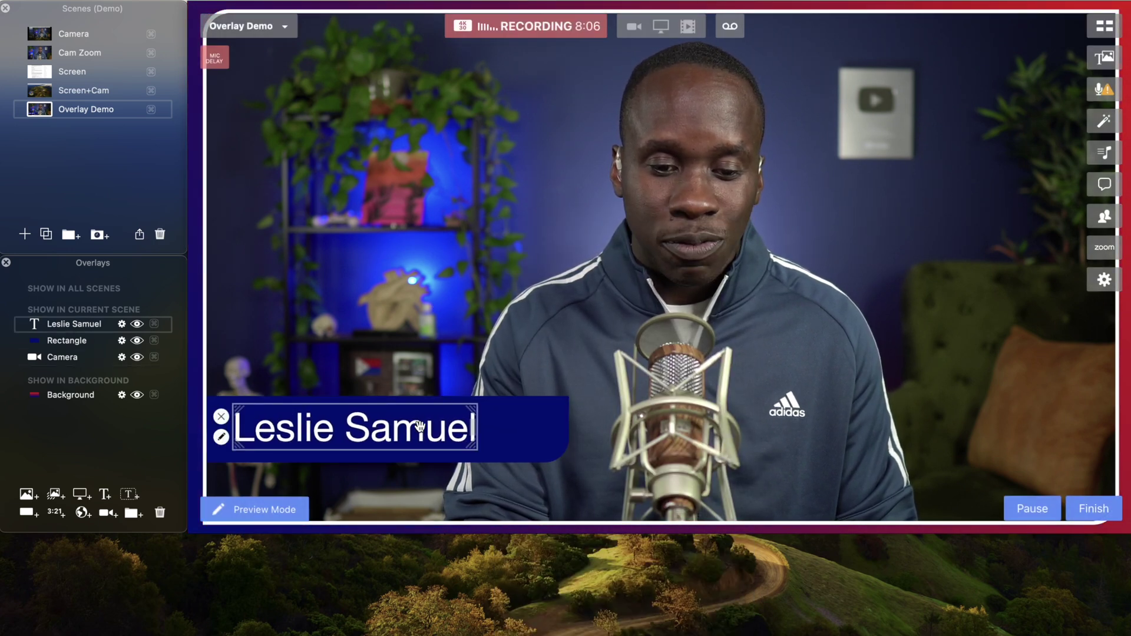
Set the name text overlay's transition to Fly In From Left.
left_click(554, 420)
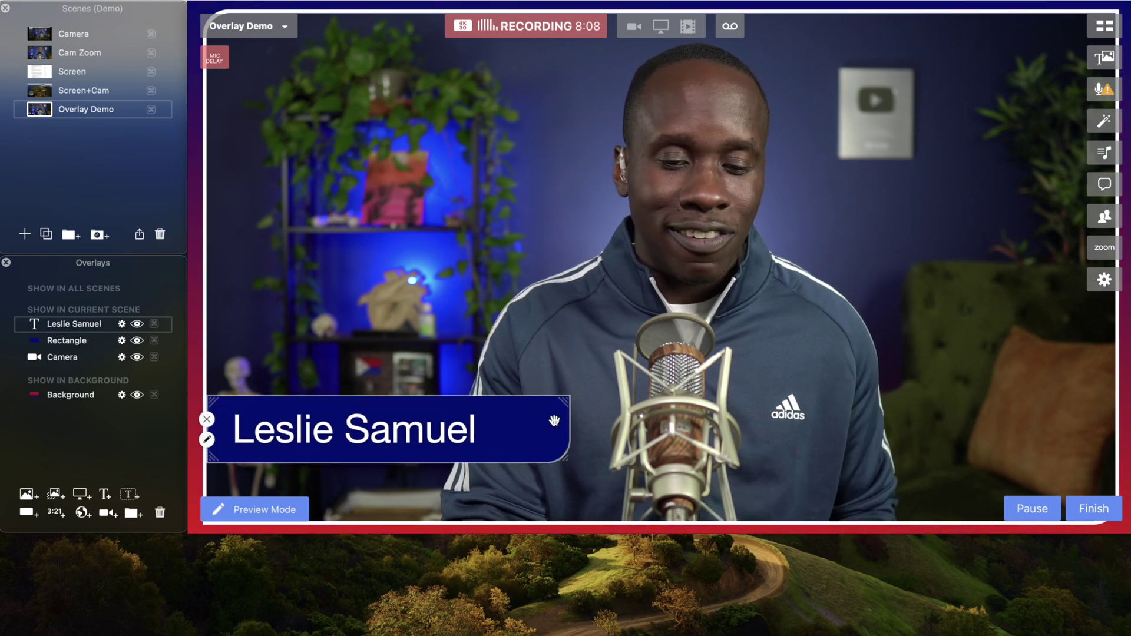
left_click(353, 439)
left_click(356, 453)
left_click(353, 438)
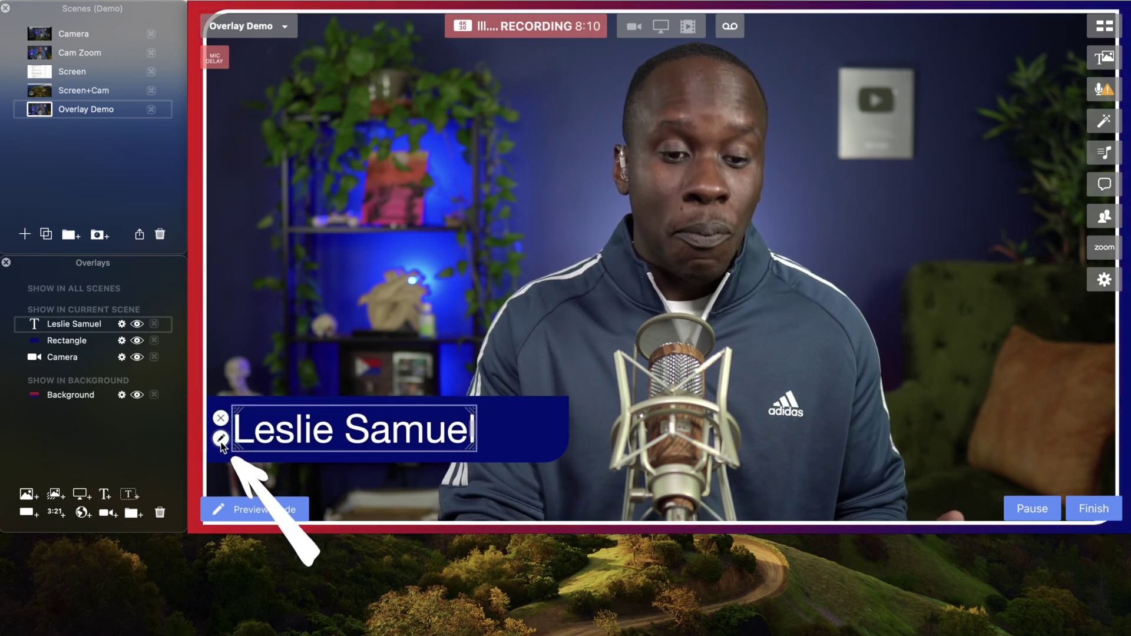
left_click(221, 439)
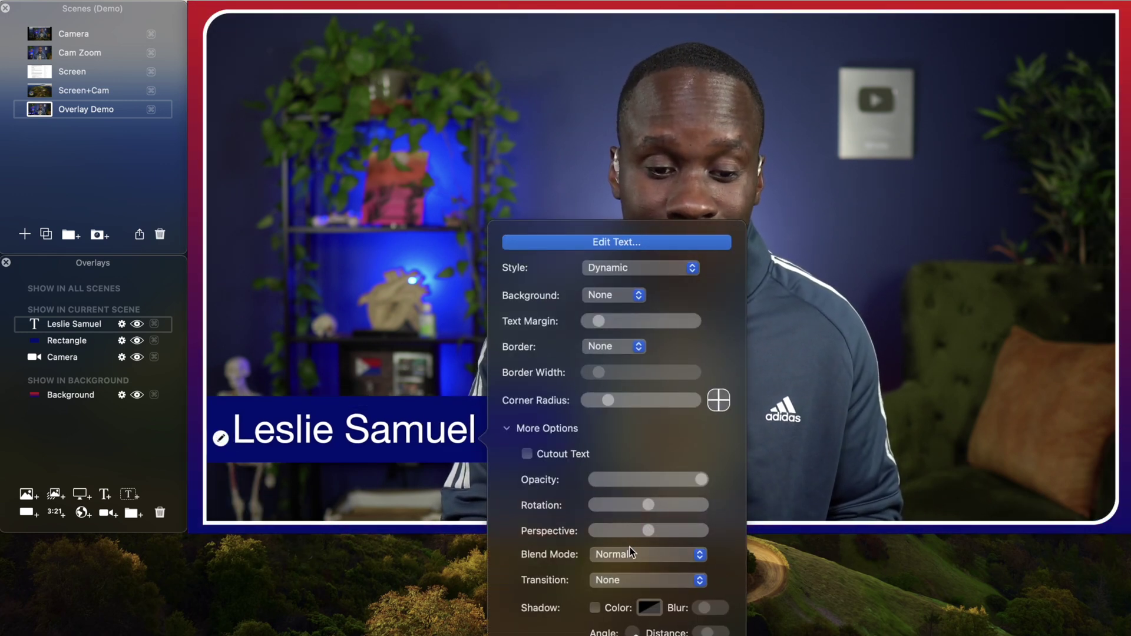
left_click(625, 578)
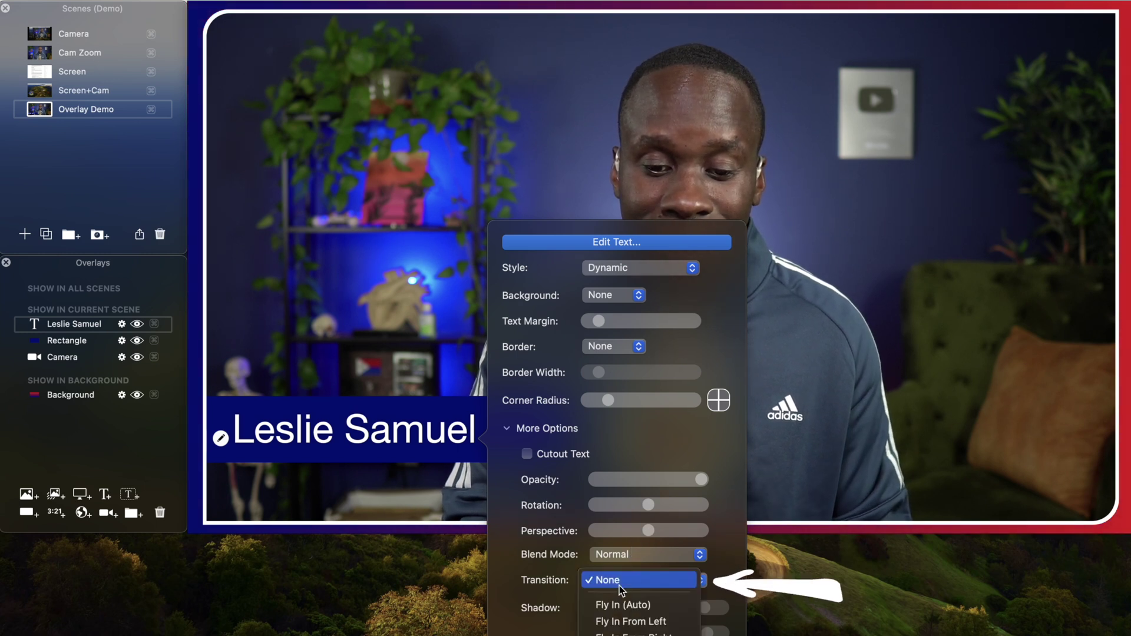
left_click(625, 623)
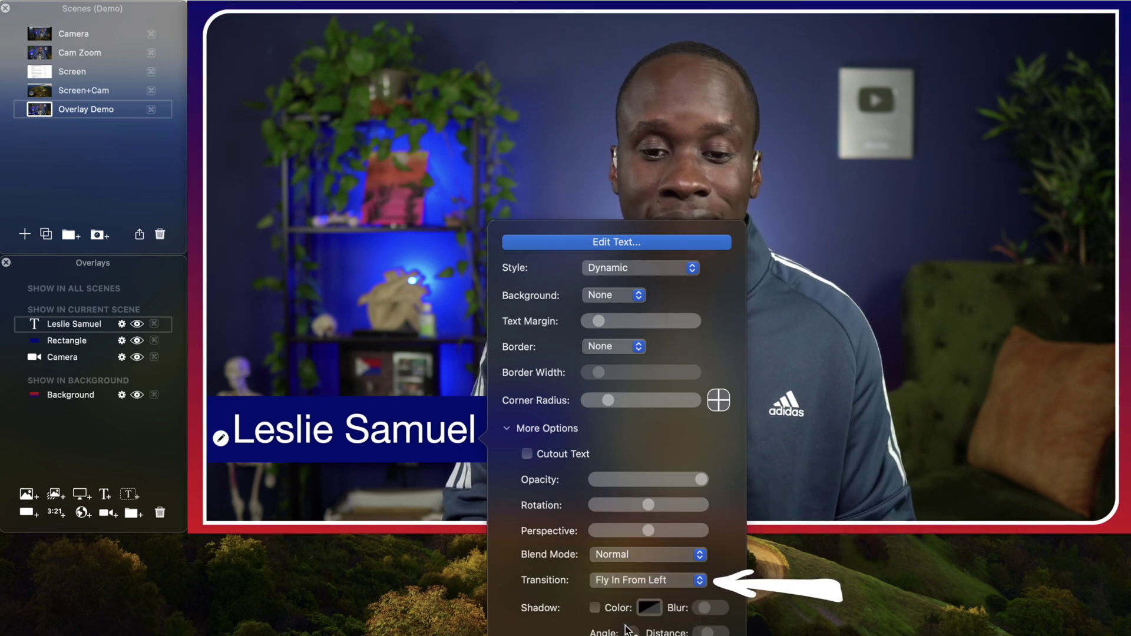
Create an overlay folder named Lower Third in the current scene and move the name text and rectangle overlays into it.
left_click(106, 363)
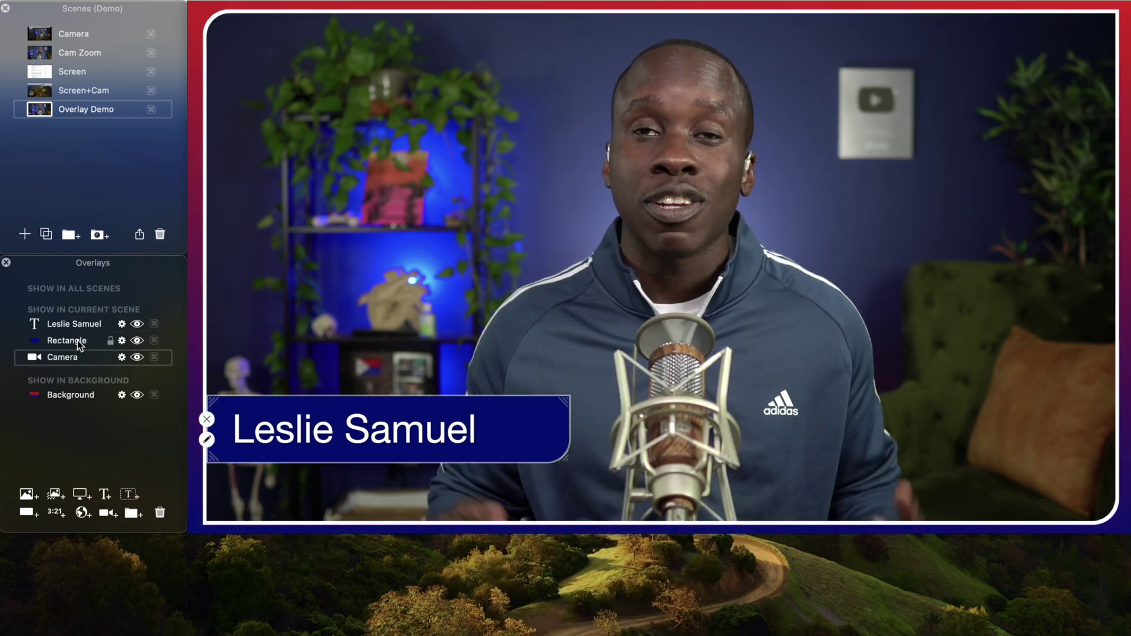
mouse_move(78, 346)
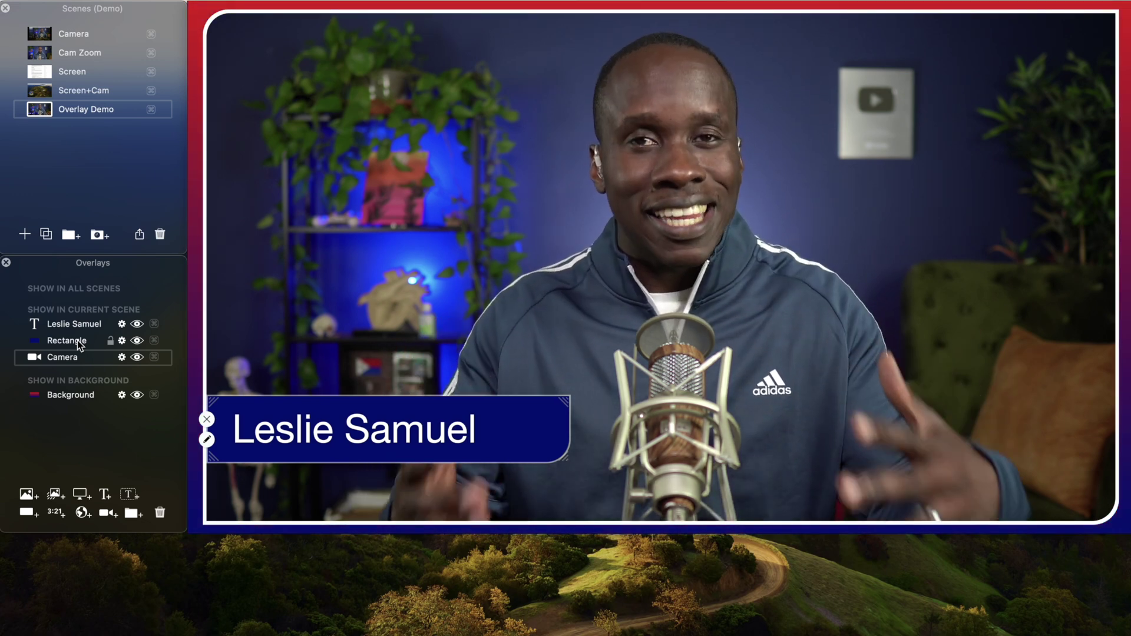
left_click(131, 514)
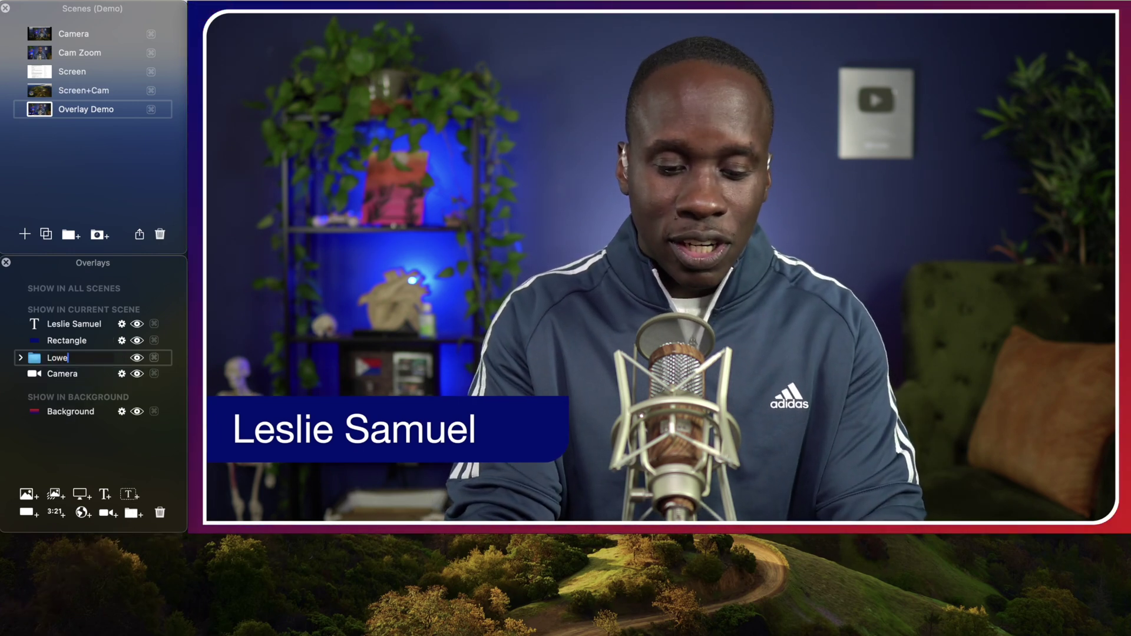
type("Lower Third")
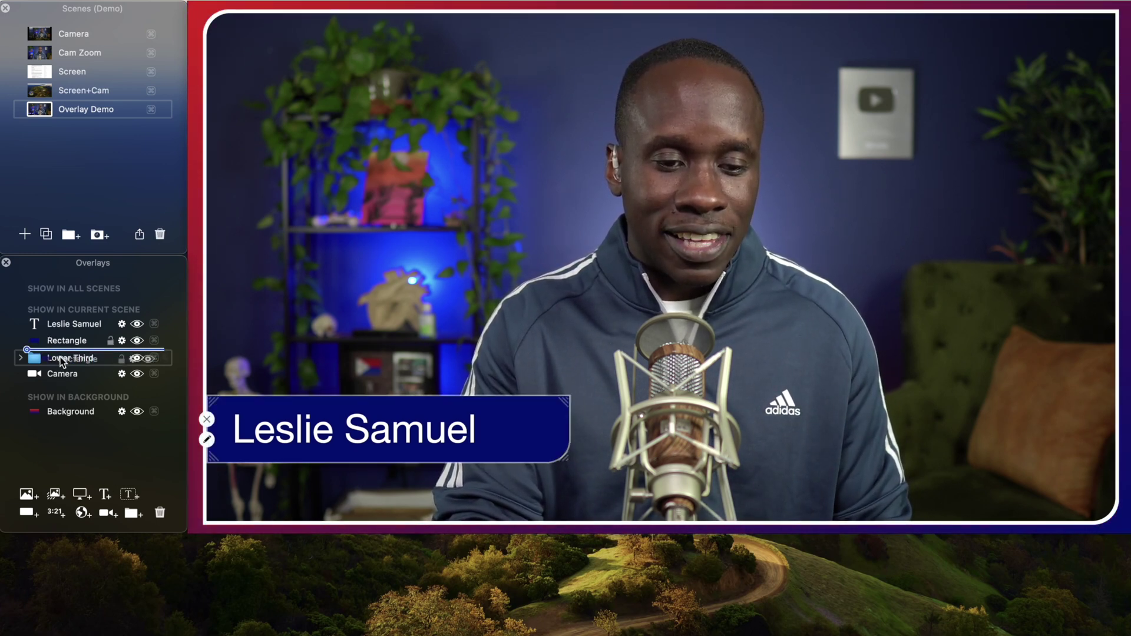
mouse_move(72, 360)
left_mouse_down()
mouse_move(67, 344)
mouse_move(73, 354)
left_mouse_up()
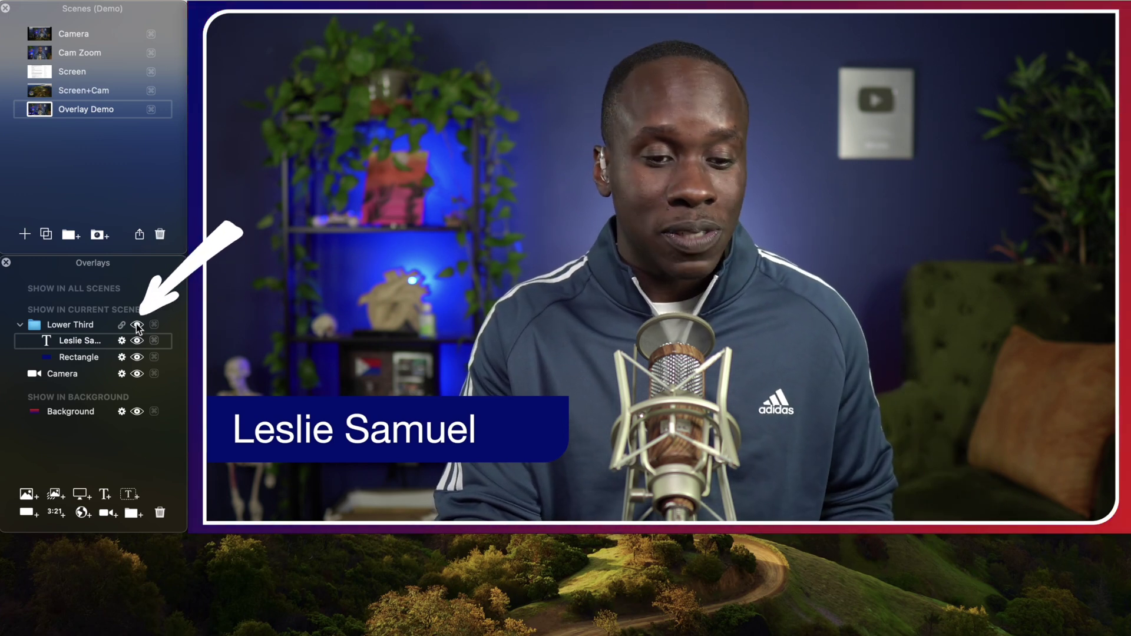
Hide and show the Lower Third folder to preview its overlays flying out and in together.
left_click(137, 324)
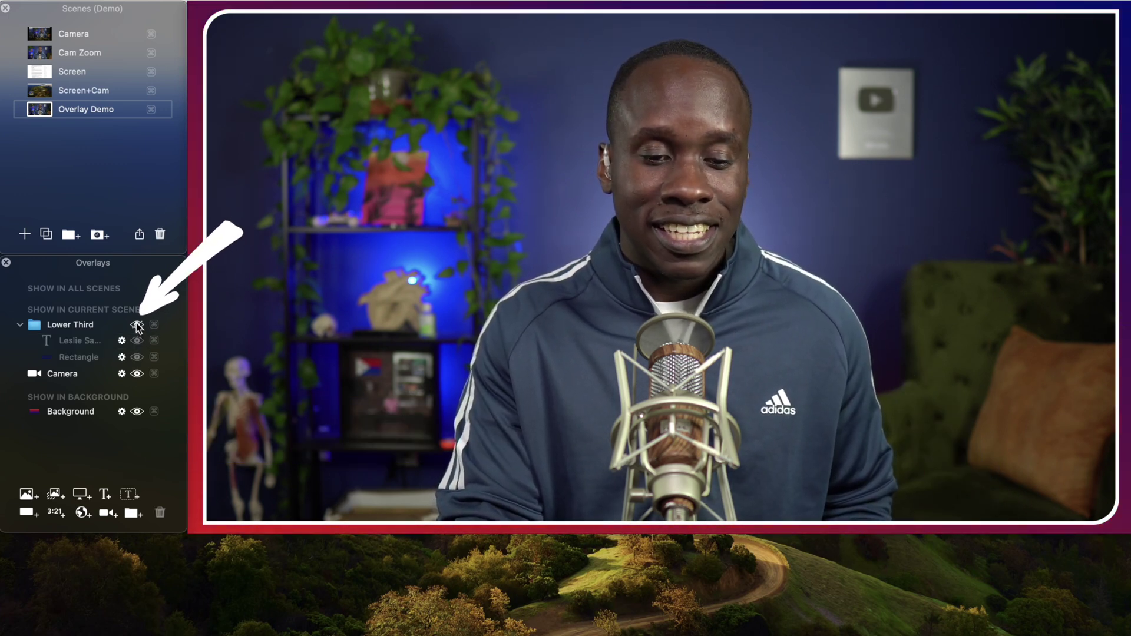
left_click(136, 324)
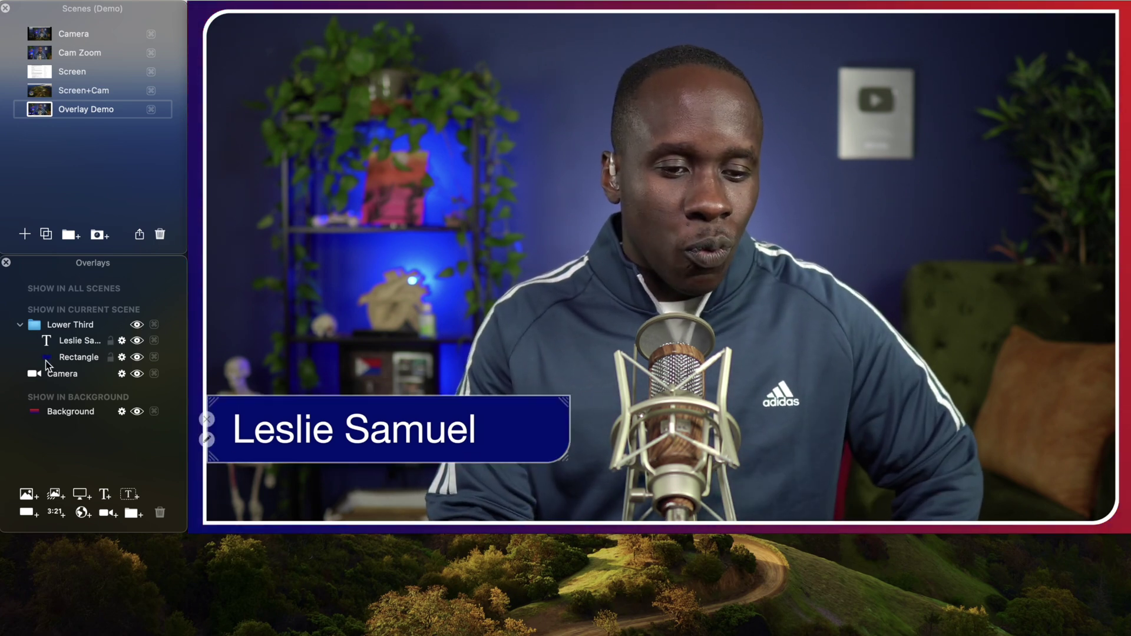
left_click(34, 324)
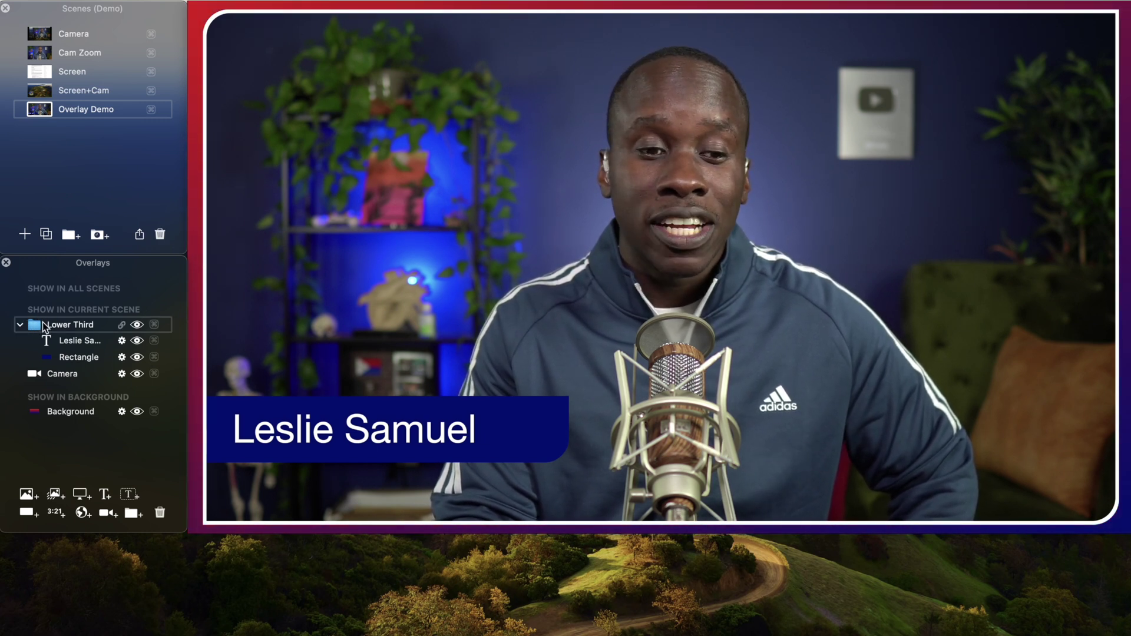
Check the Camera scene's overlays, return to Overlay Demo, and move the Lower Third folder into Show in All Scenes.
mouse_move(49, 59)
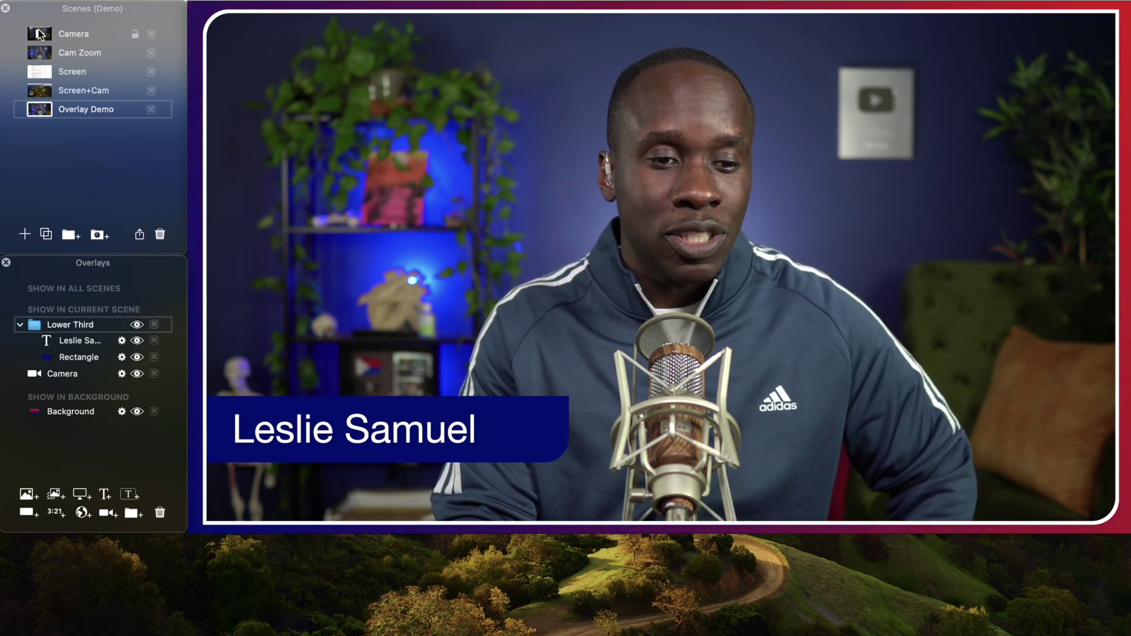
left_click(39, 34)
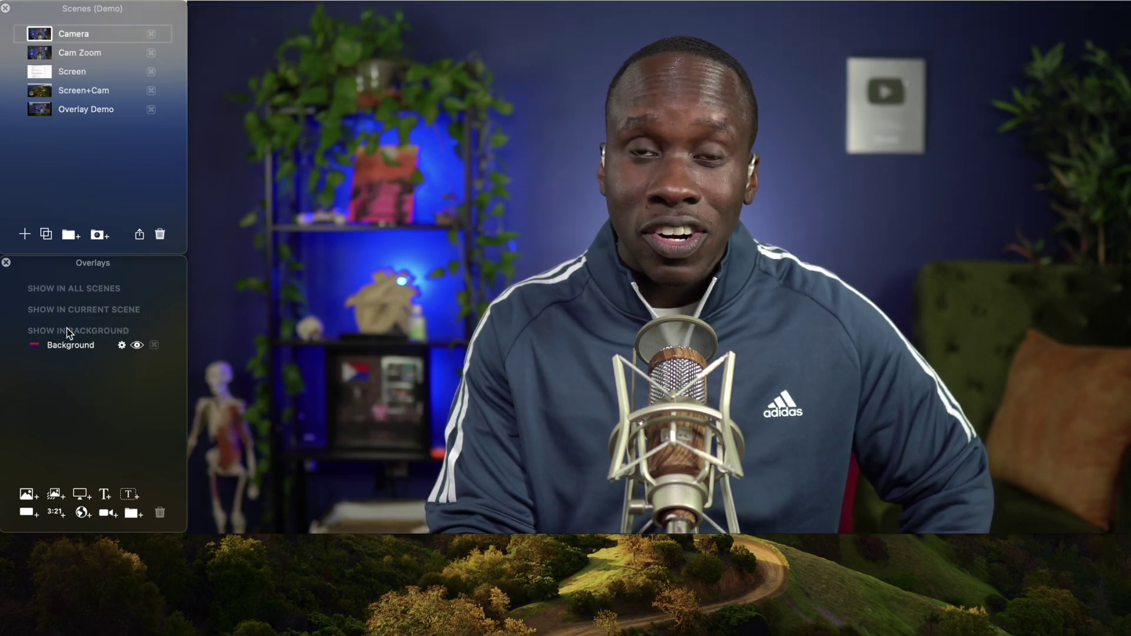
left_click(40, 110)
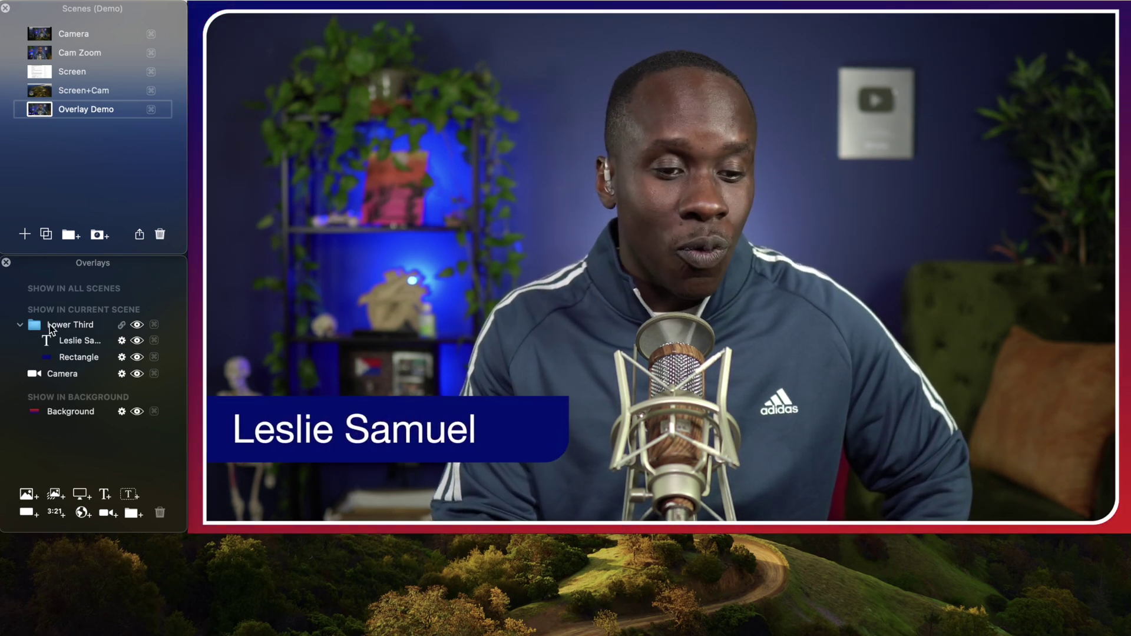
left_click_drag(43, 311, 44, 299)
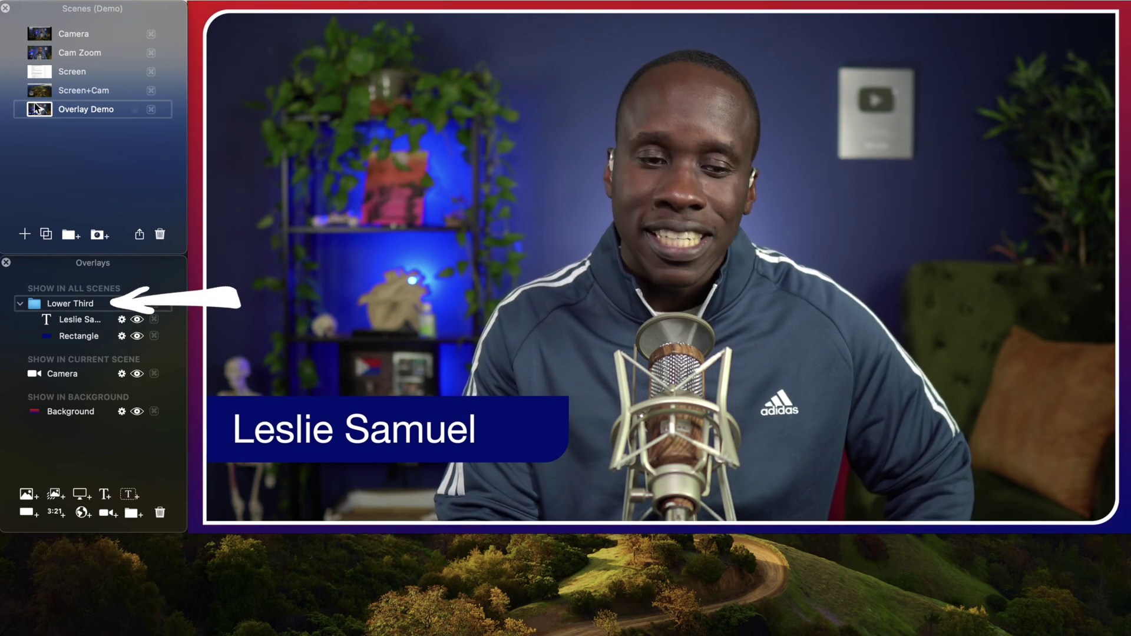
Test toggling the Lower Third folder in the Camera scene, then return to the Overlay Demo scene and hide the folder there.
left_click(41, 33)
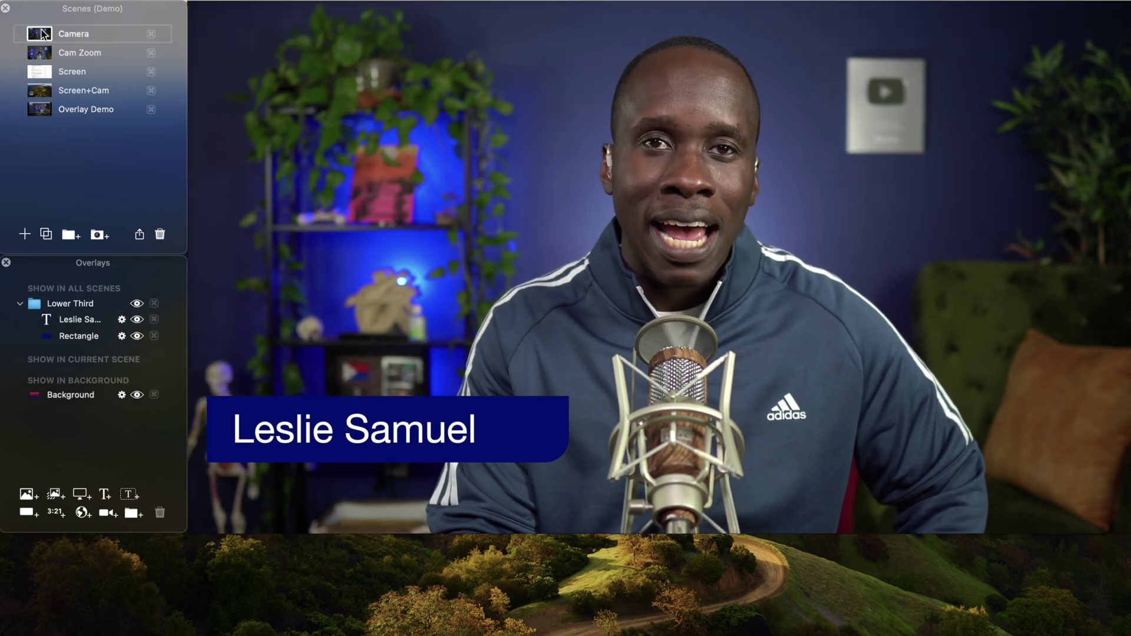
left_click(137, 304)
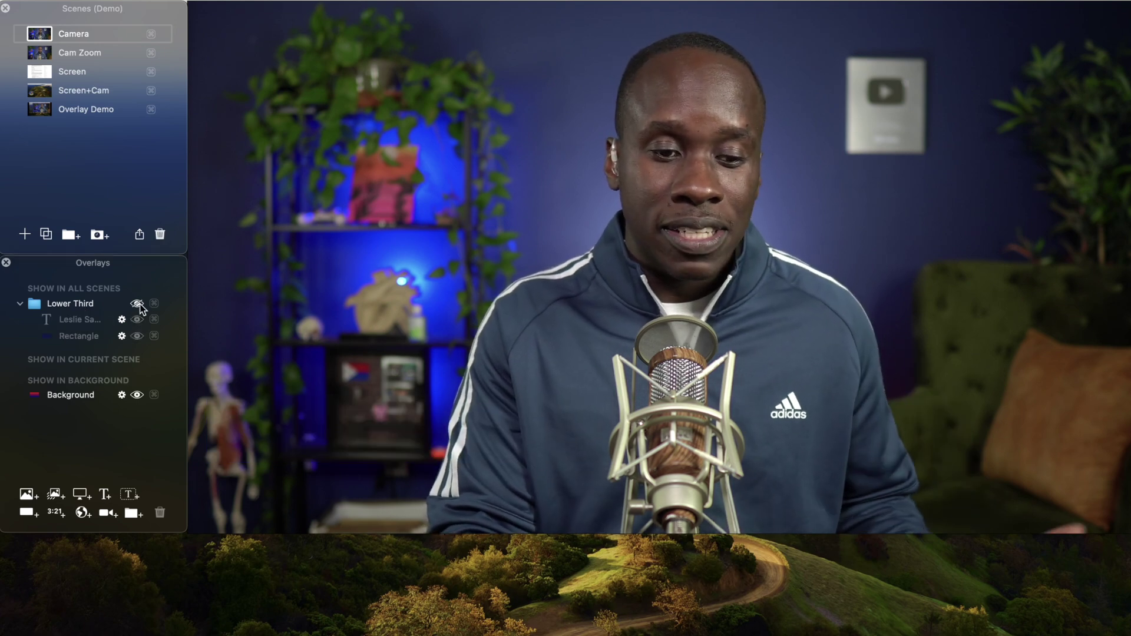
left_click(137, 304)
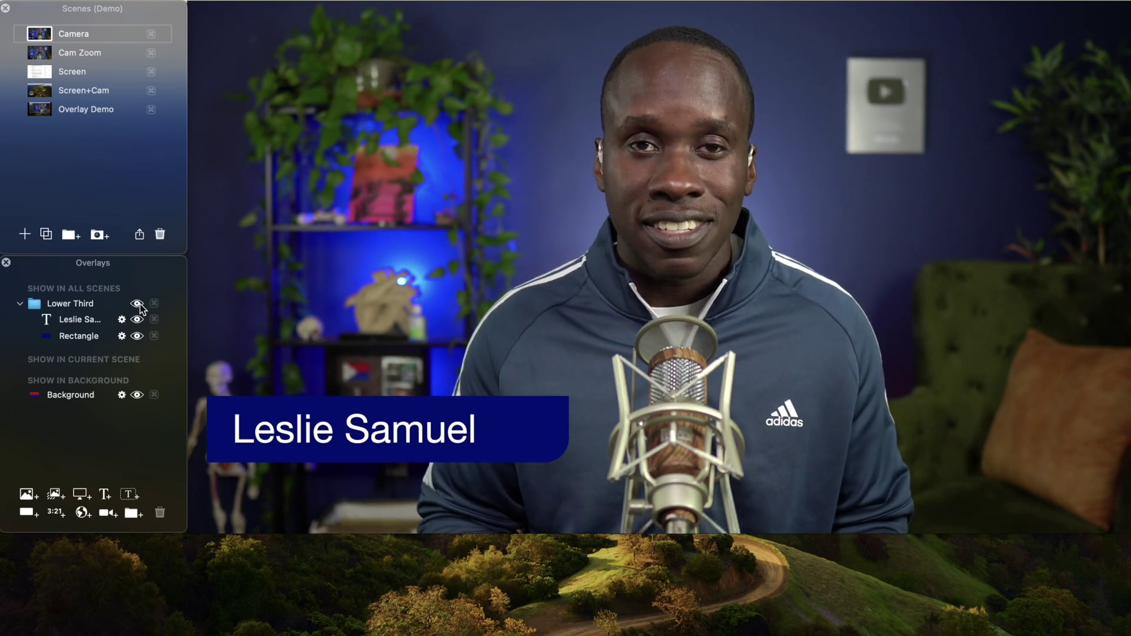
left_click(36, 111)
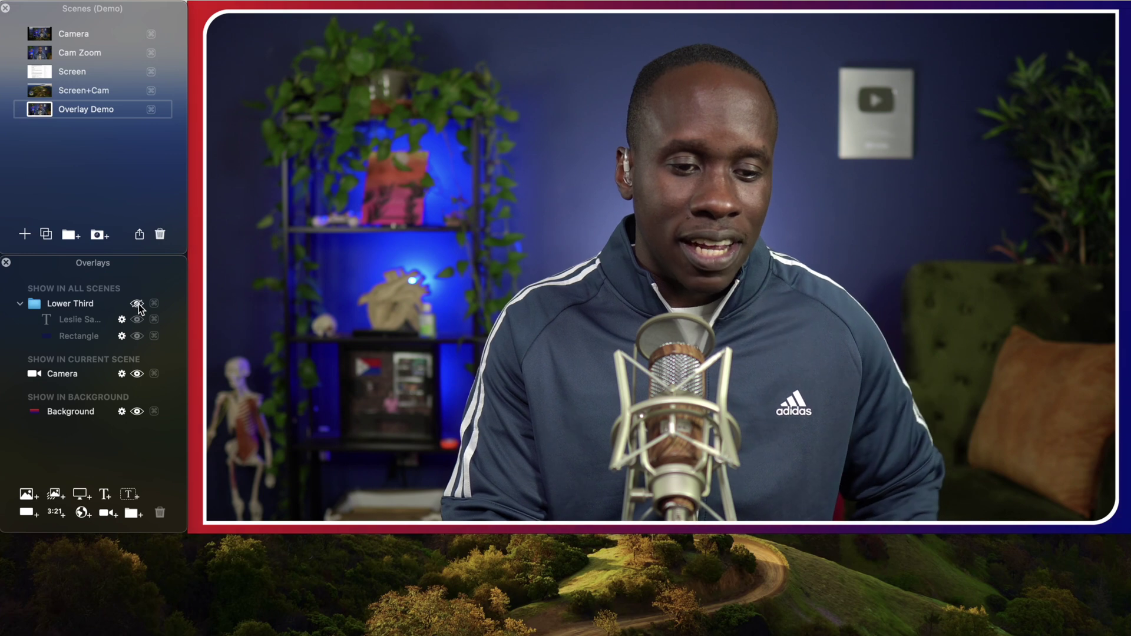
Add YTSubscribe.mov from the _Demo Overlays folder to the current scene as an animated overlay.
left_click(54, 498)
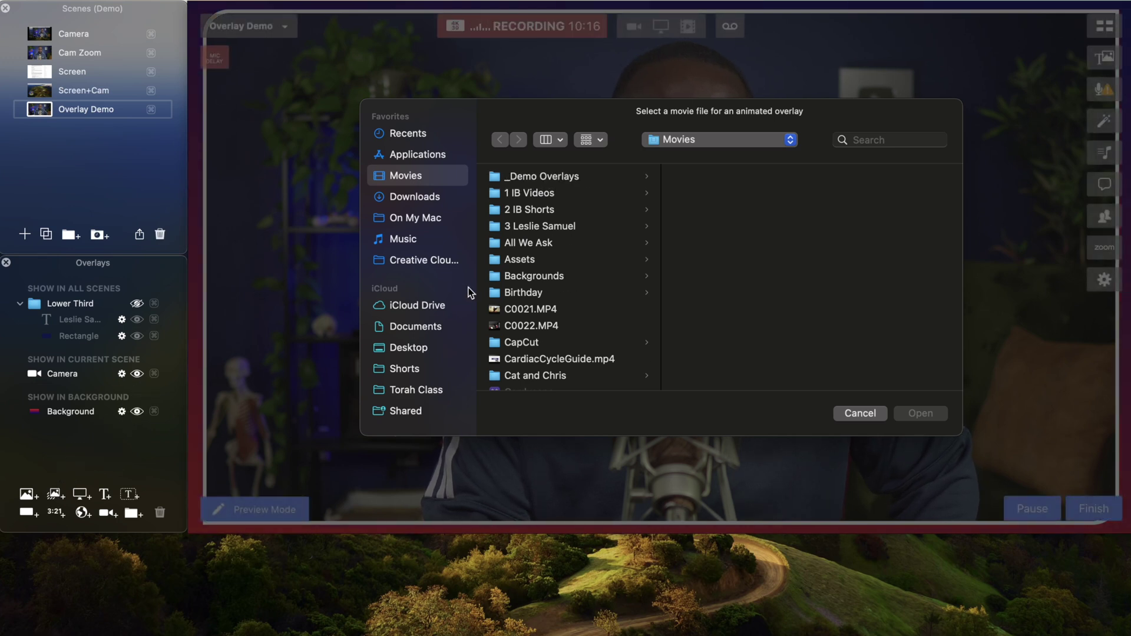
left_click(533, 177)
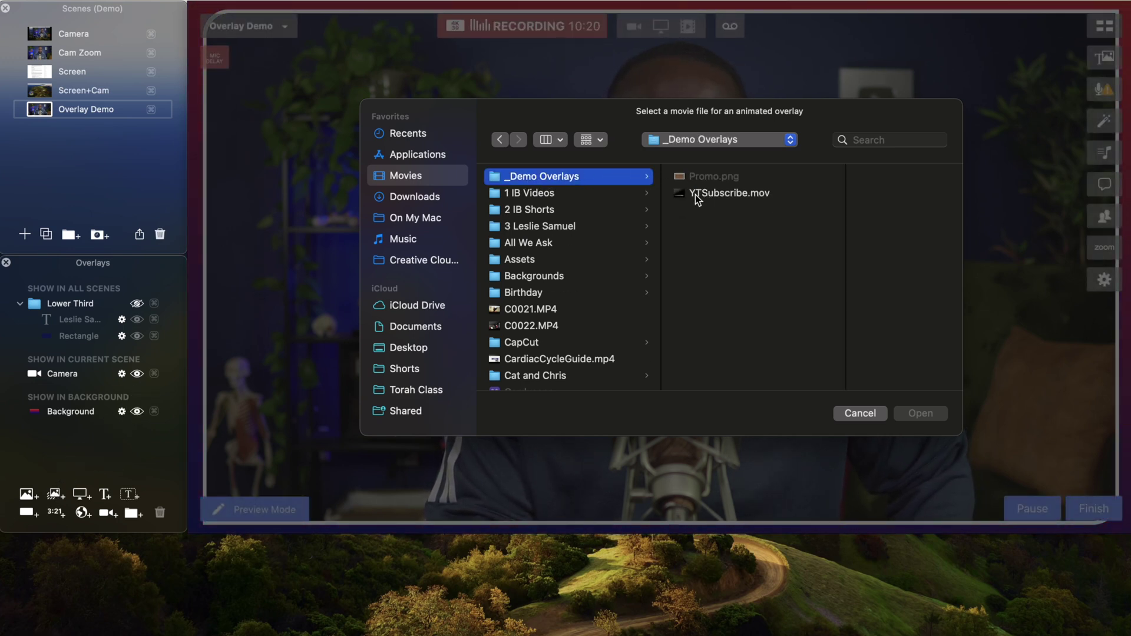
left_click(697, 194)
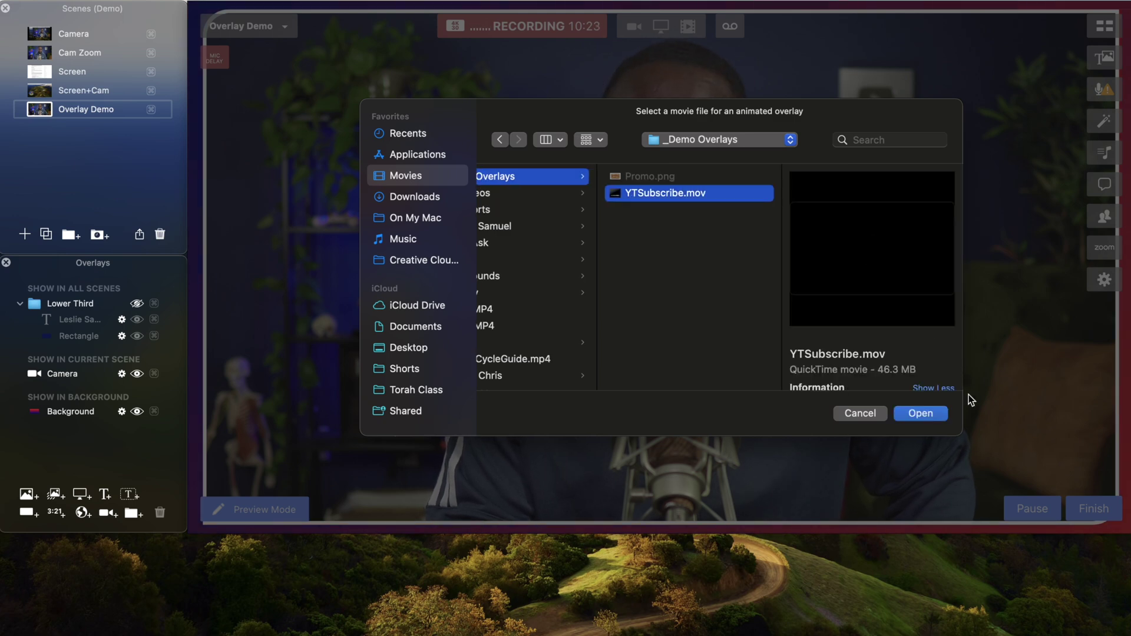
left_click(918, 414)
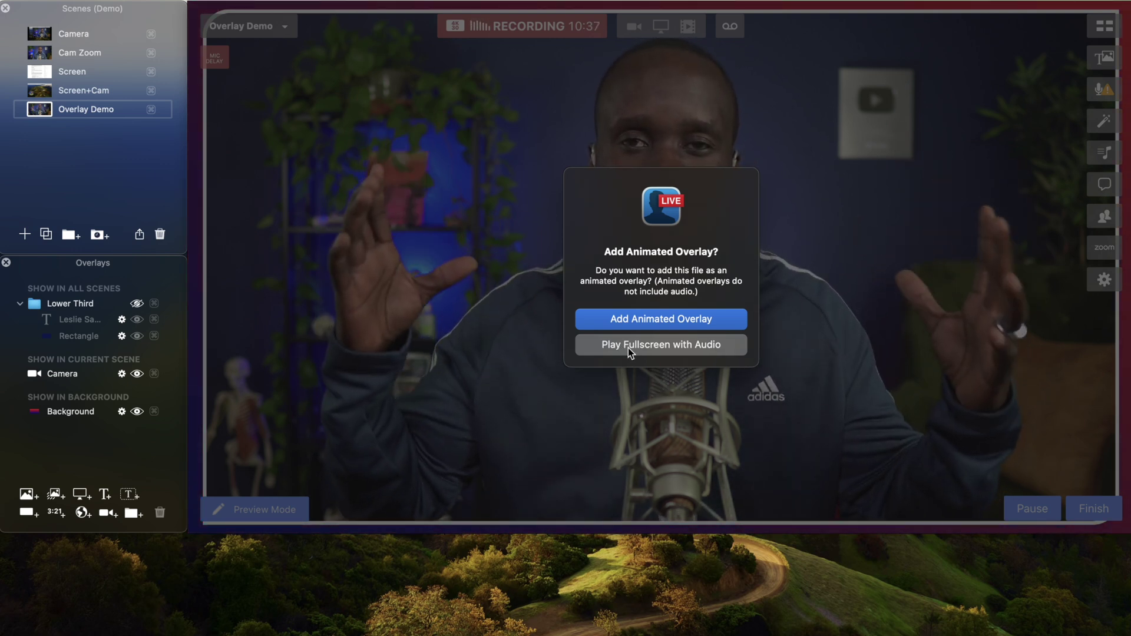
left_click(628, 320)
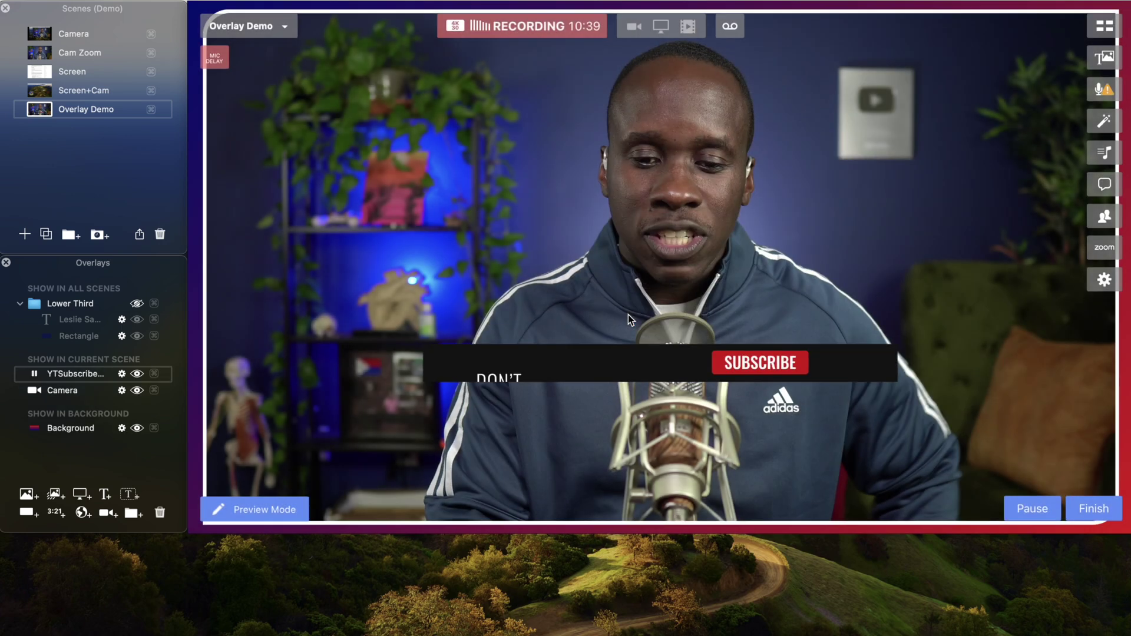
Reposition and enlarge the YTSubscribe overlay to fill the camera frame, and replay its animation.
left_click_drag(653, 377, 433, 252)
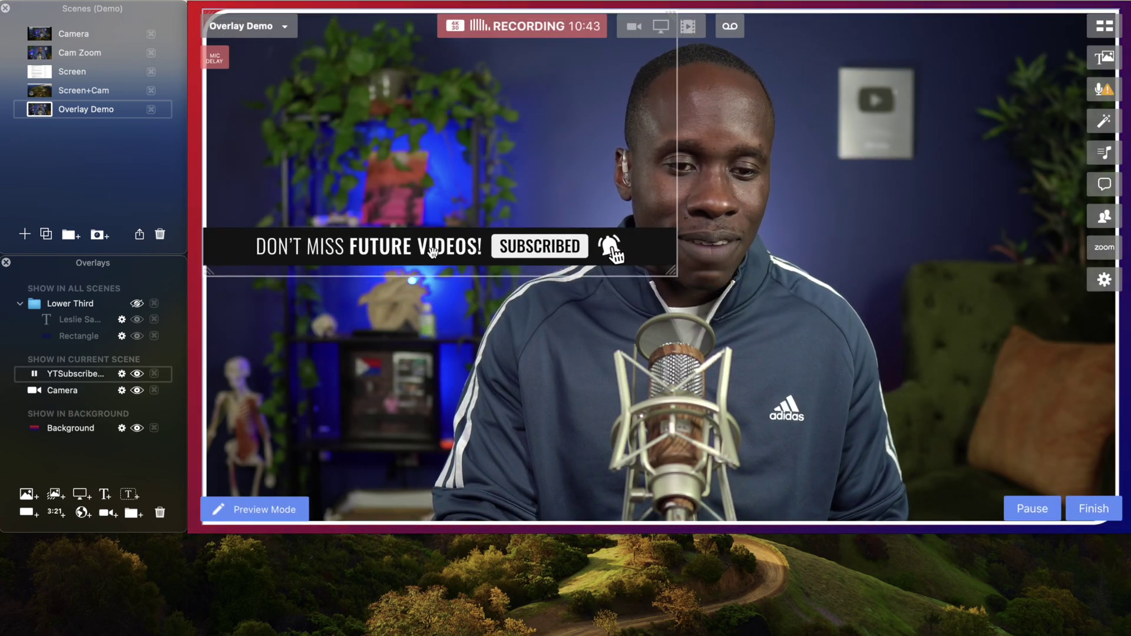
left_click_drag(670, 270, 1106, 503)
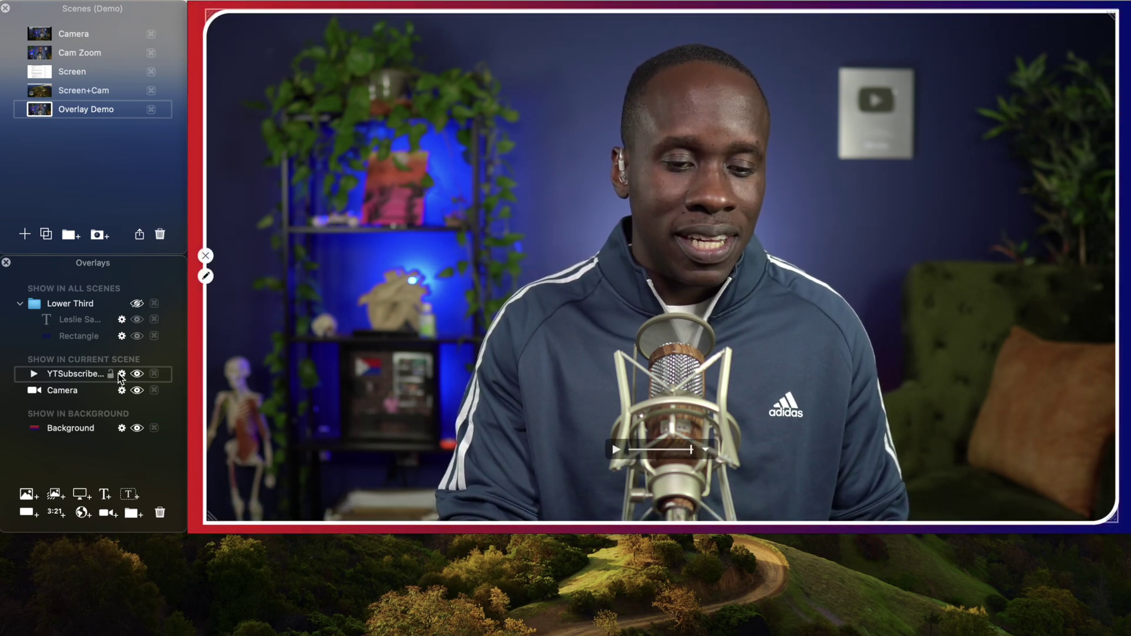
left_click(34, 374)
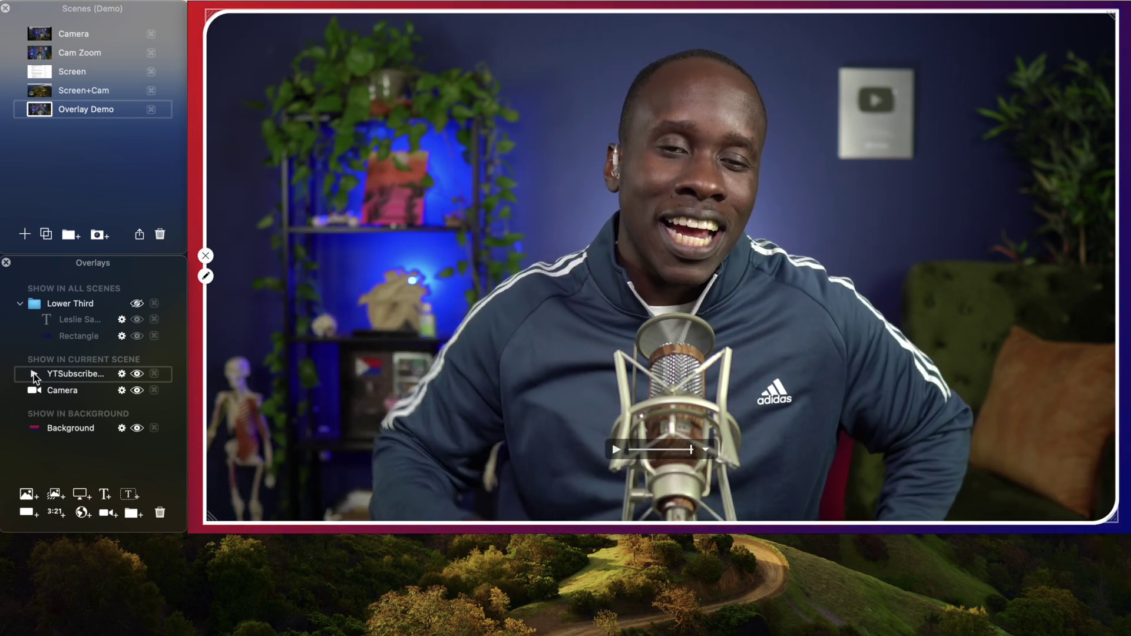
mouse_move(36, 370)
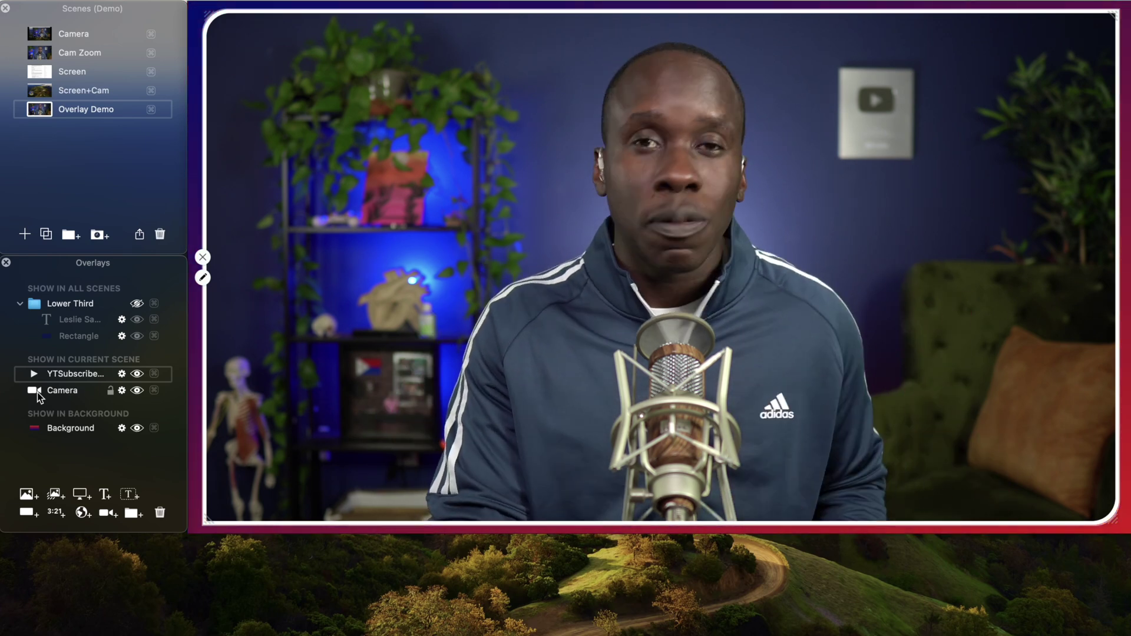
Add Promo.png as an image overlay, shrink it, and place it in the upper-left area of the camera frame.
left_click(25, 495)
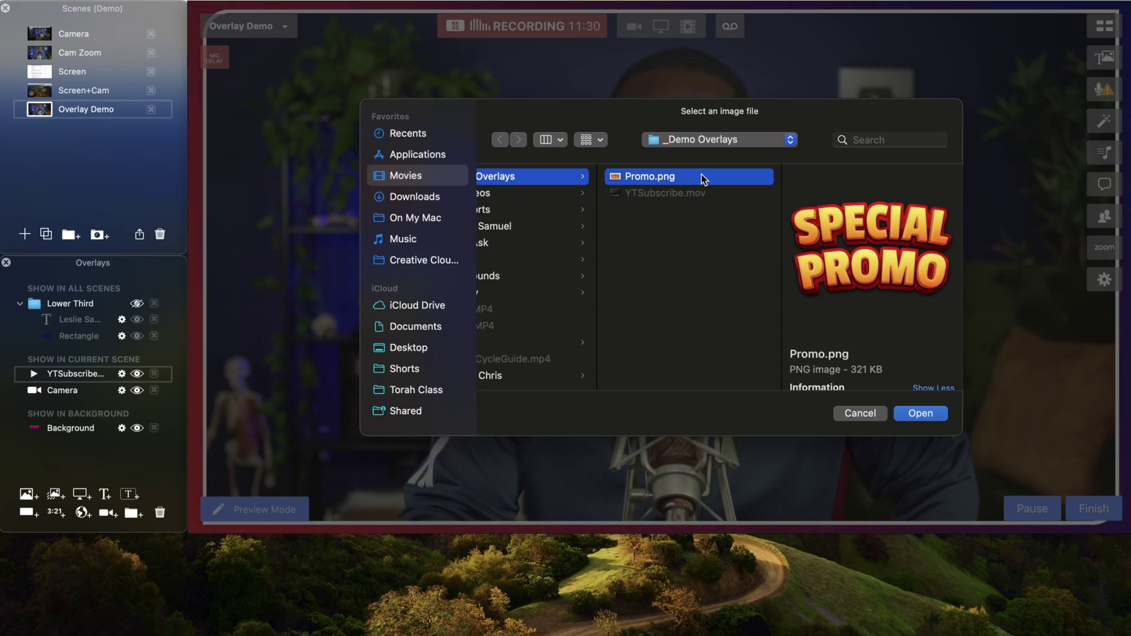
double_click(703, 178)
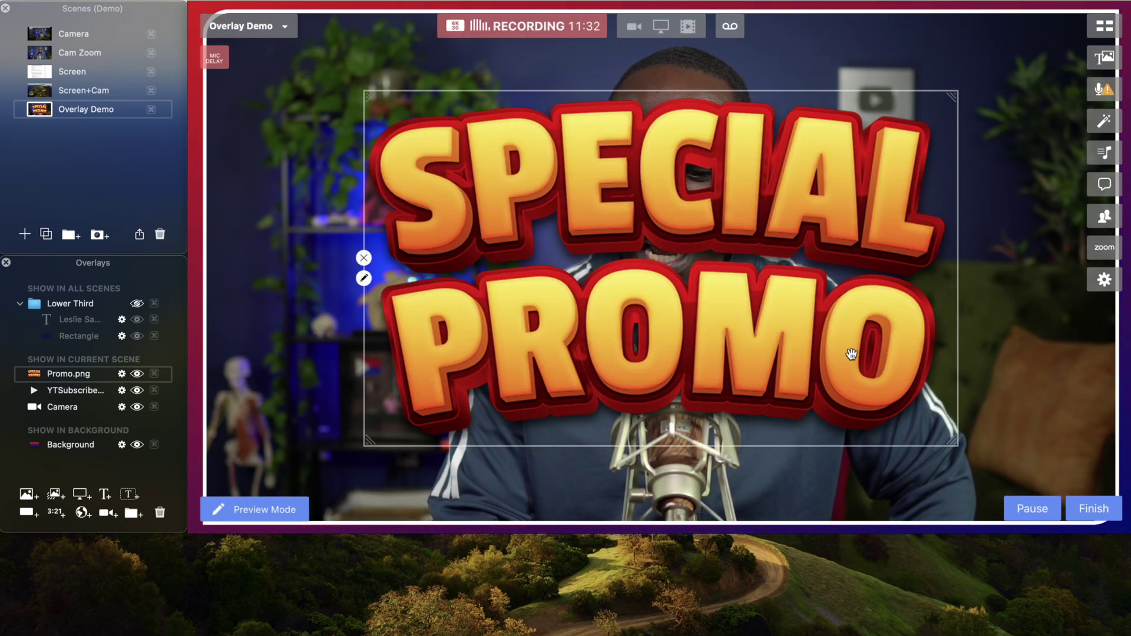
left_click_drag(950, 442, 610, 248)
left_click_drag(540, 198, 428, 171)
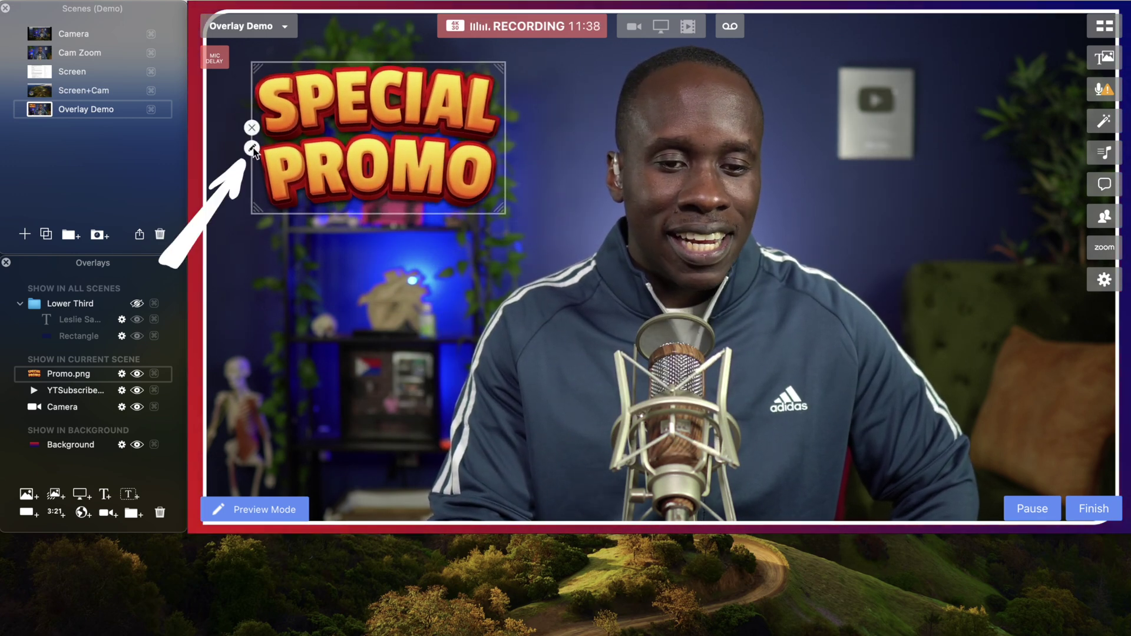
Set the Promo.png overlay's transition to Spin In (Auto).
left_click(252, 148)
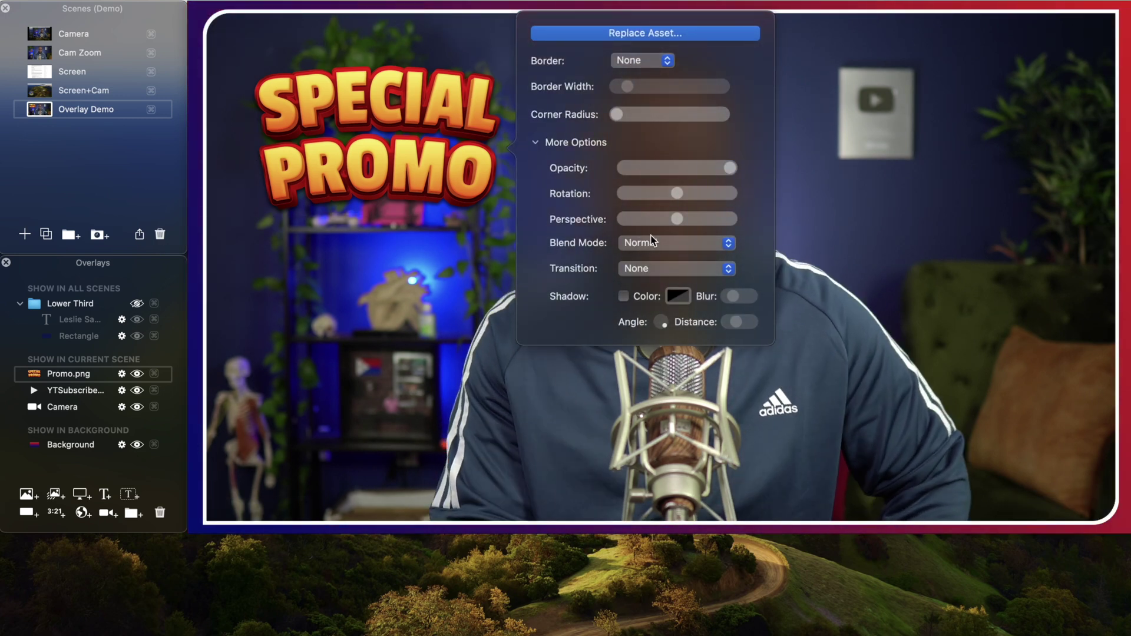
left_click(648, 269)
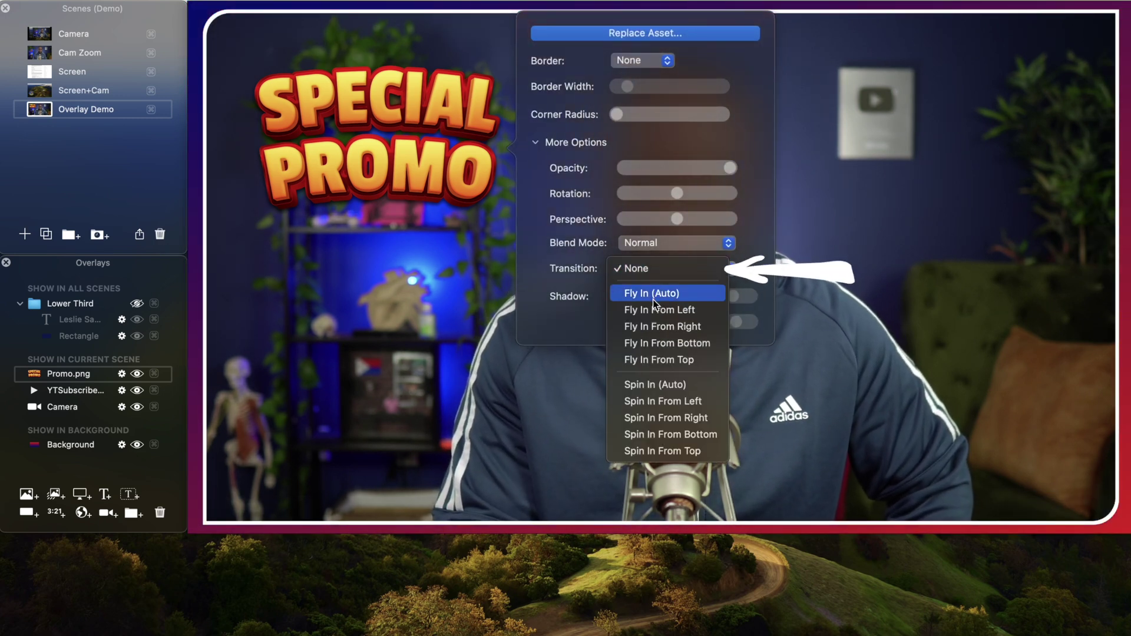
left_click(655, 384)
left_click(453, 272)
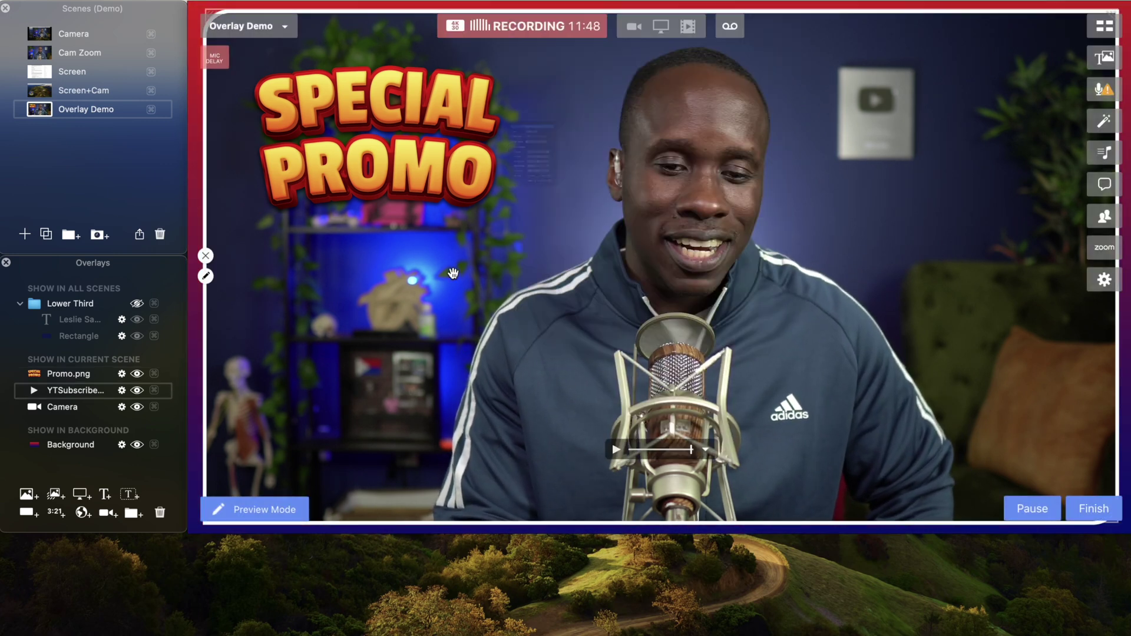
Toggle the Promo.png overlay's visibility to preview its spin-in transition, and leave it hidden.
left_click(137, 374)
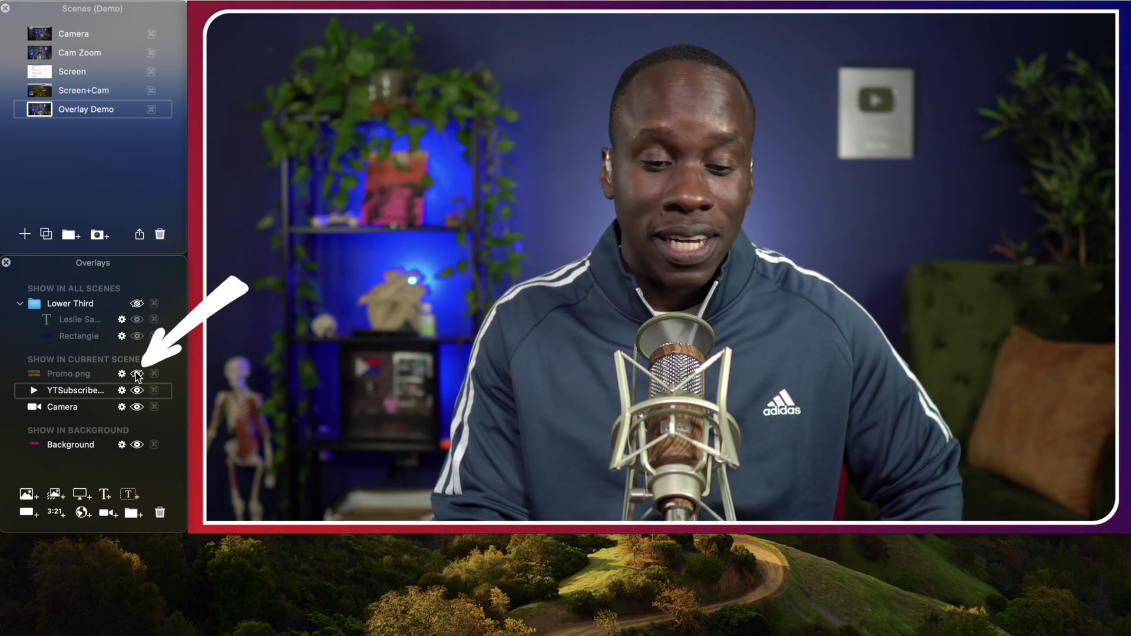
left_click(137, 374)
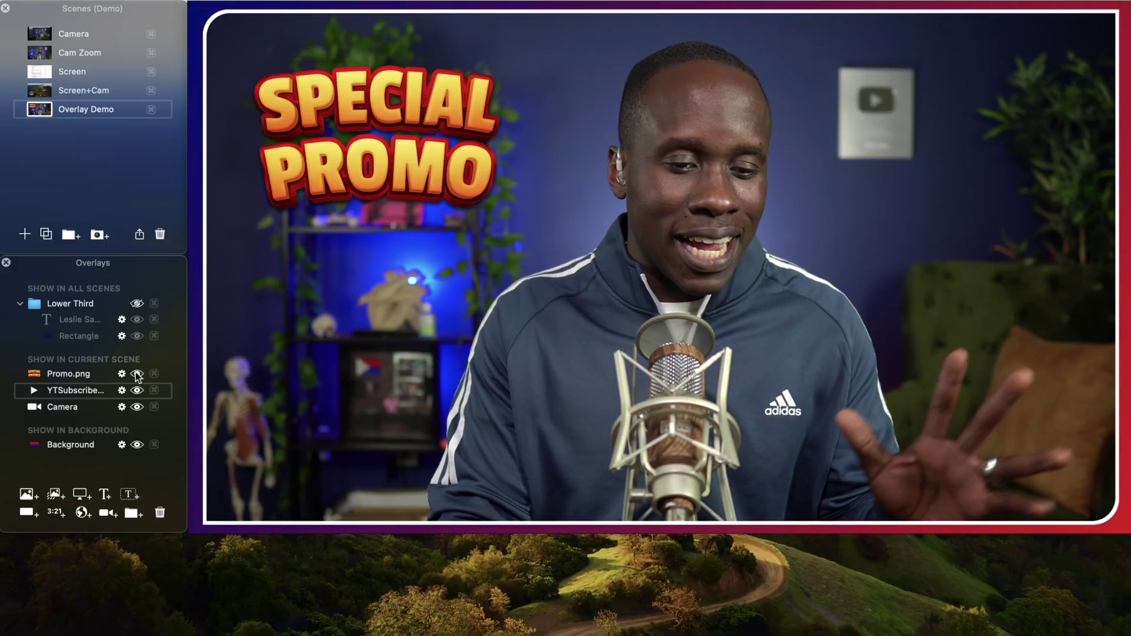
left_click(137, 374)
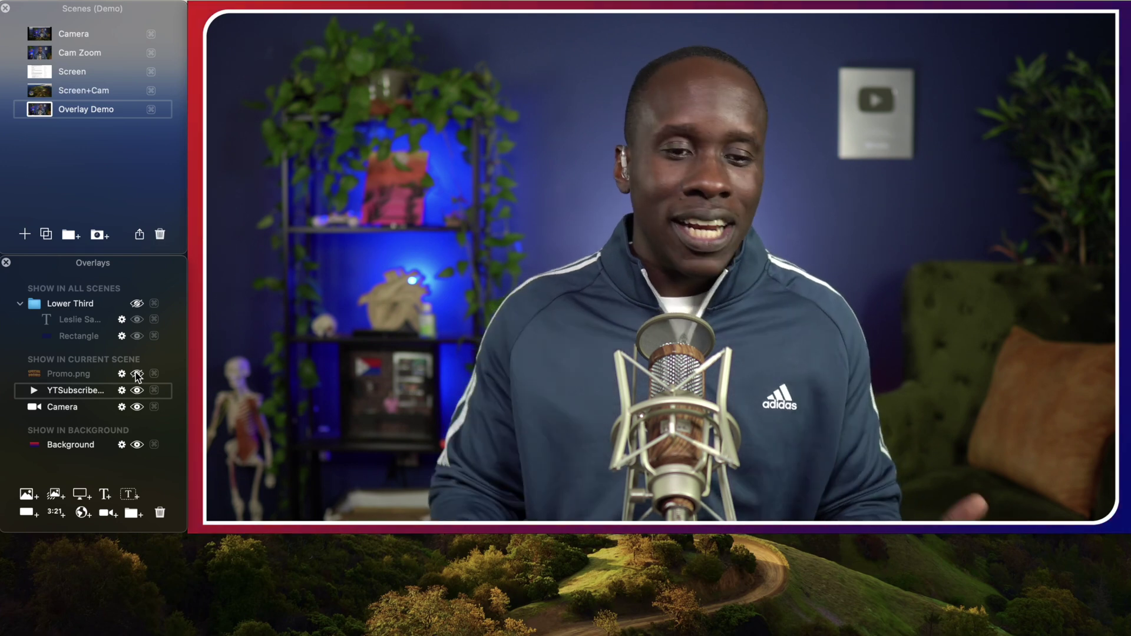
Create an empty scene named Overlay Demo 2 and leave the Lower Third group hidden in it.
left_click(25, 234)
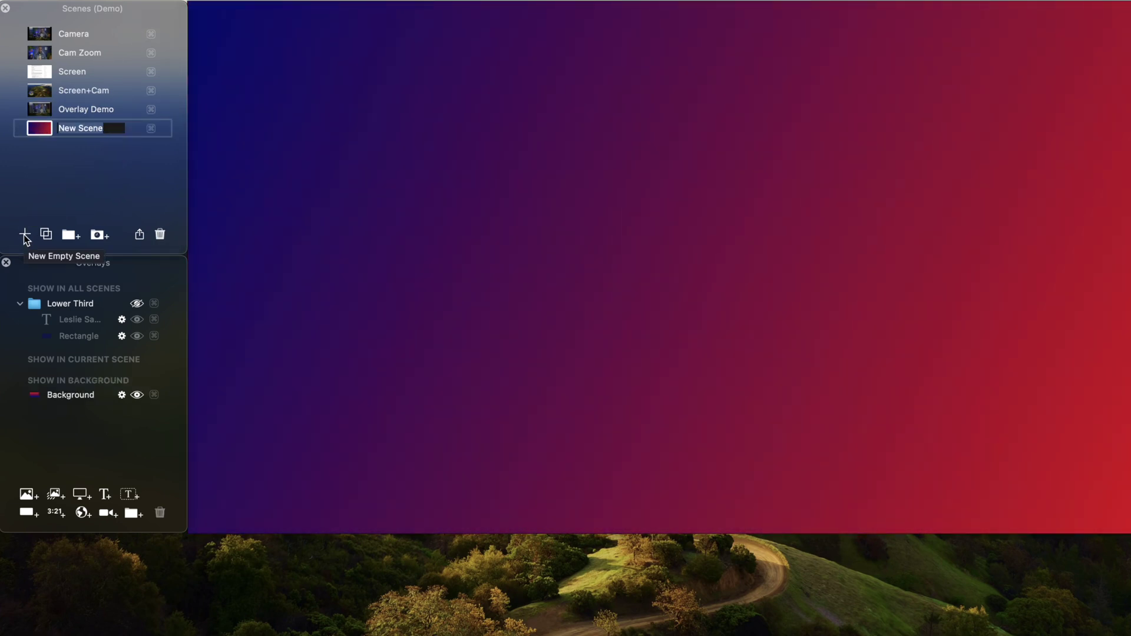
type("Overlay D")
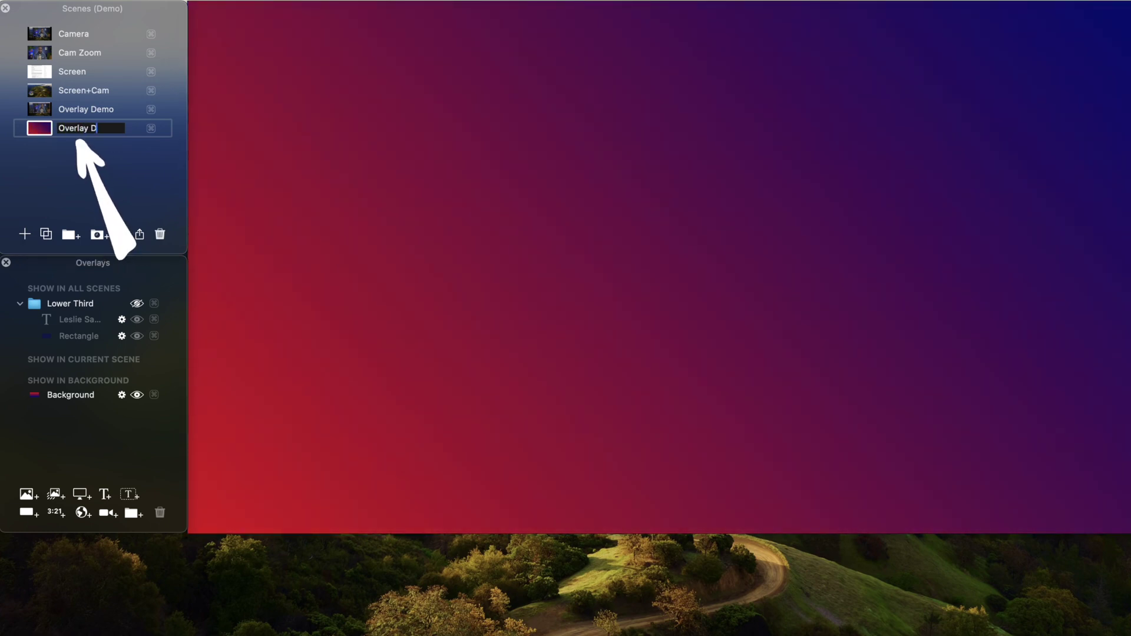
type("emo 2")
key("Return")
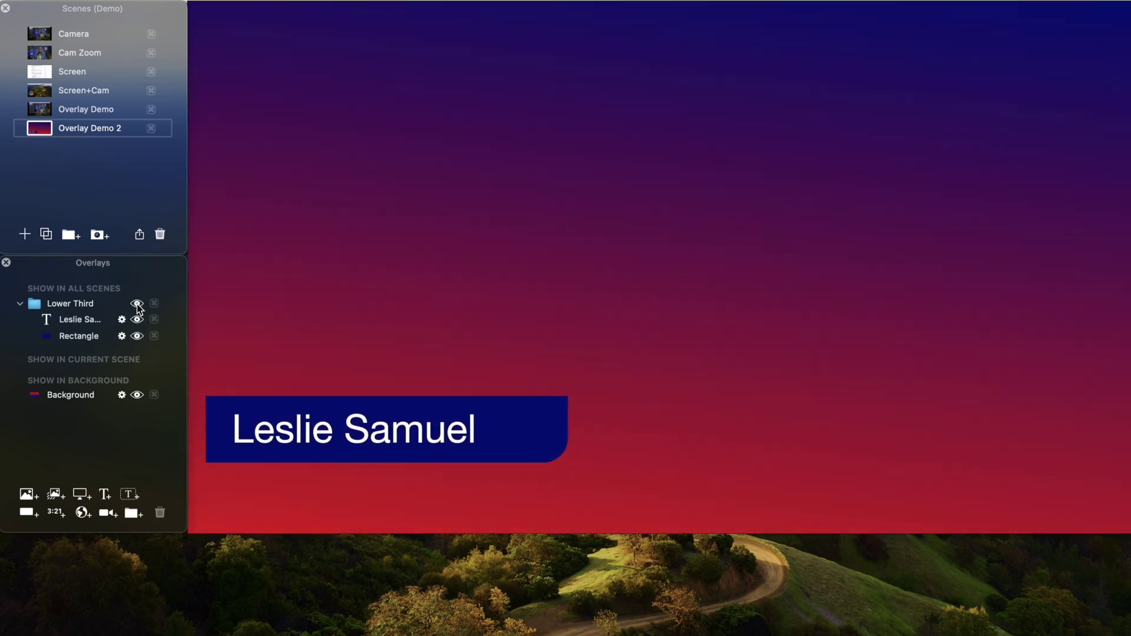
left_click(136, 304)
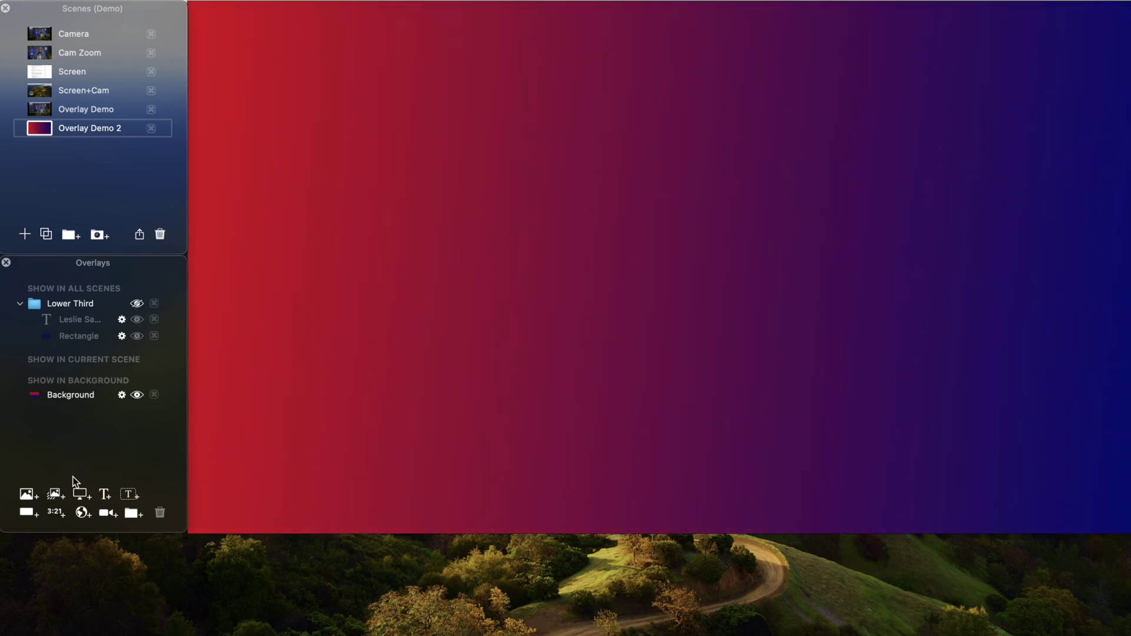
Add a visible screen share overlay to the scene, move it to the upper right of the canvas, and enlarge it.
left_click(81, 496)
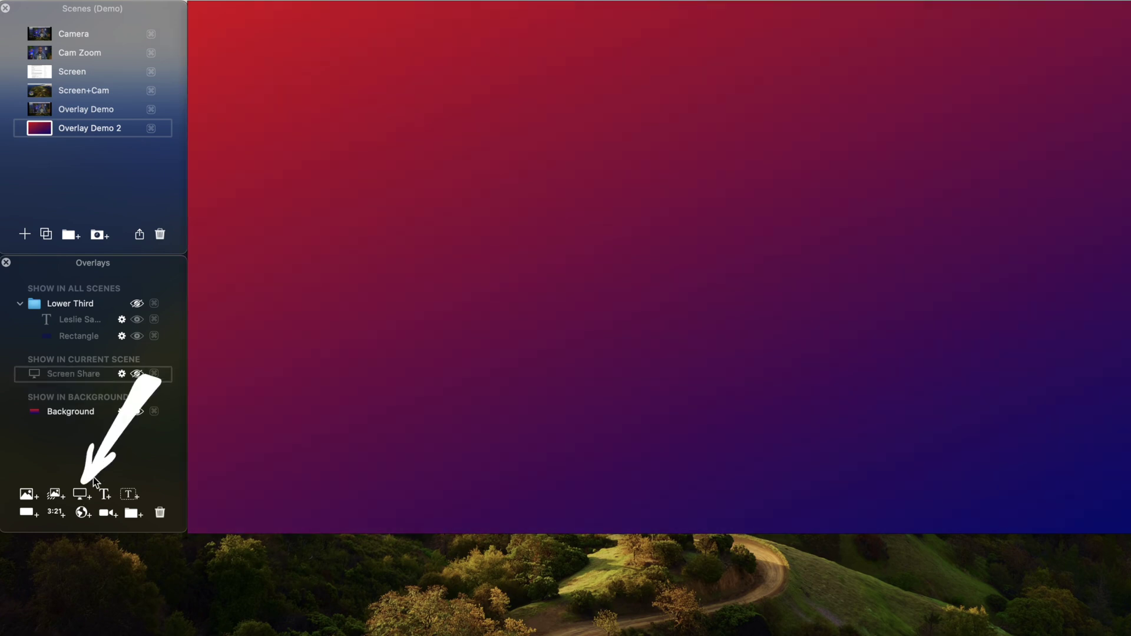
left_click(81, 498)
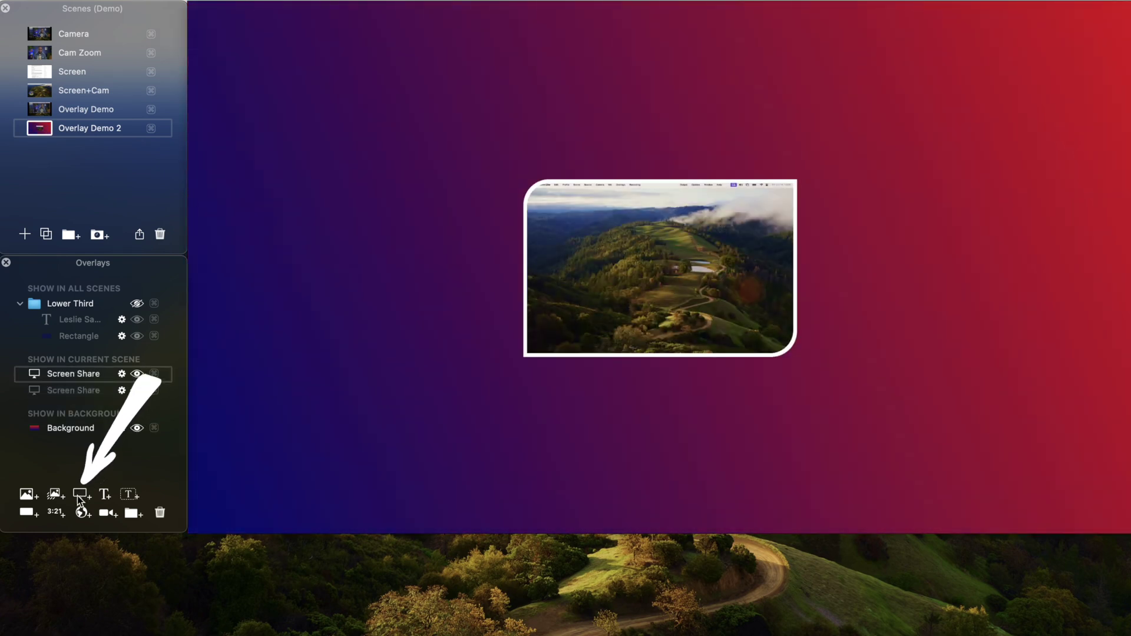
left_click_drag(659, 267, 717, 169)
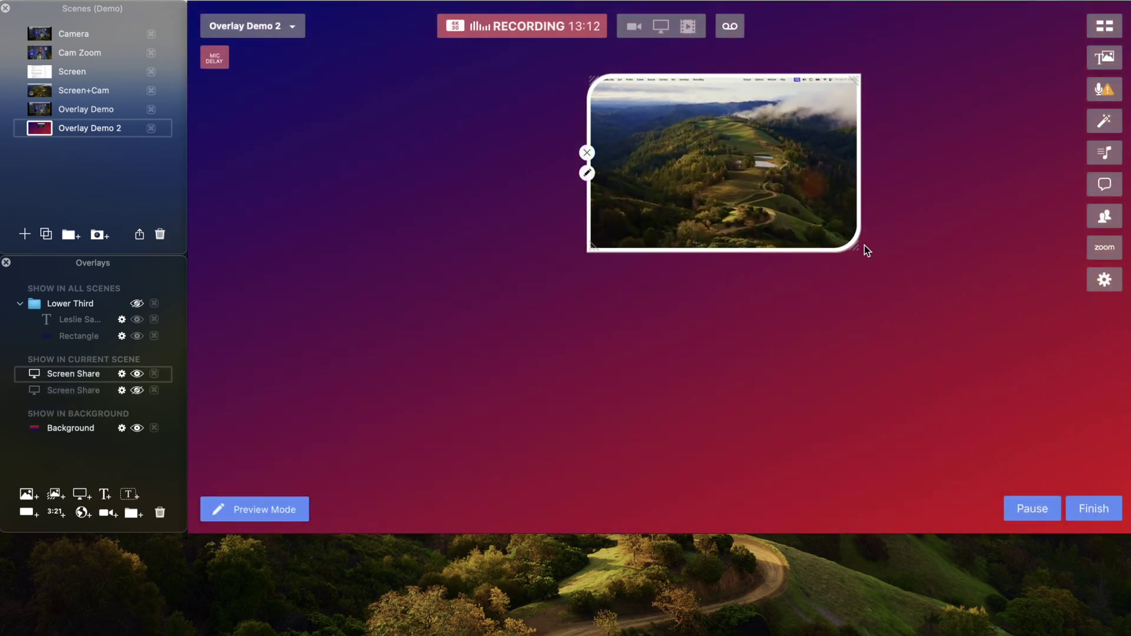
left_click_drag(860, 247, 1051, 492)
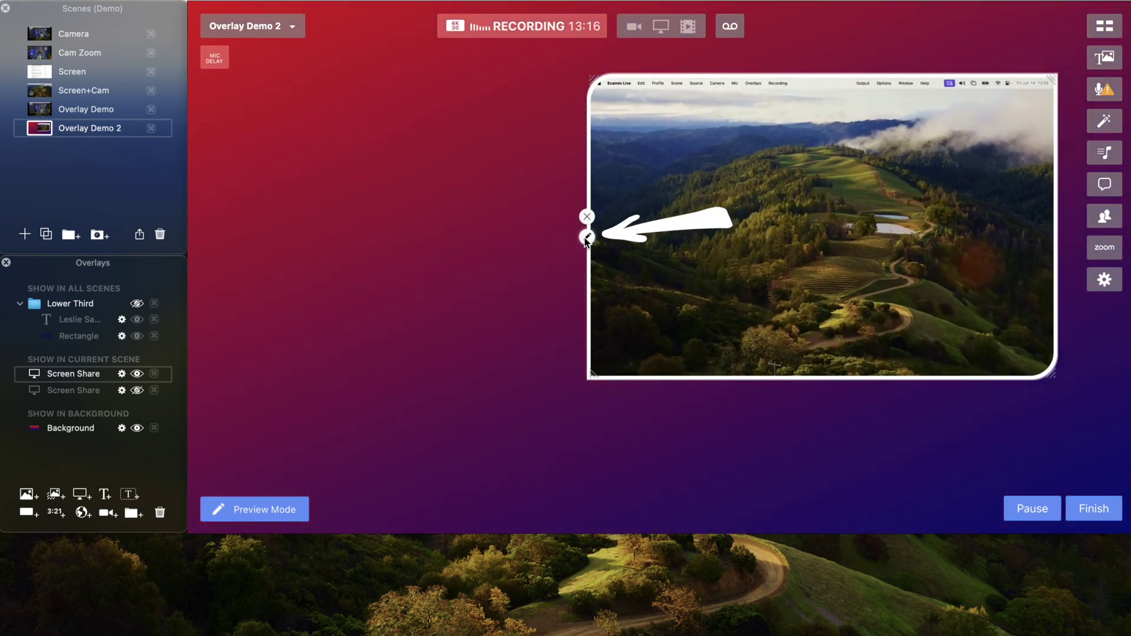
Square off all corners of the screen share overlay and set its border color to Blue at 50% opacity.
left_click(587, 237)
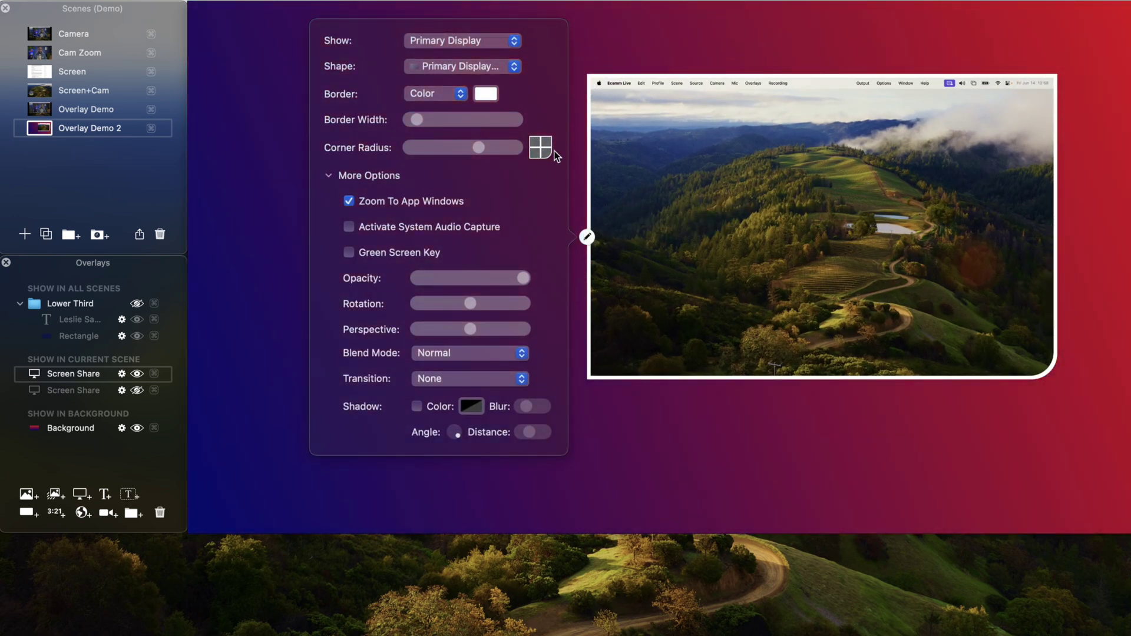
left_click(548, 153)
left_click(486, 93)
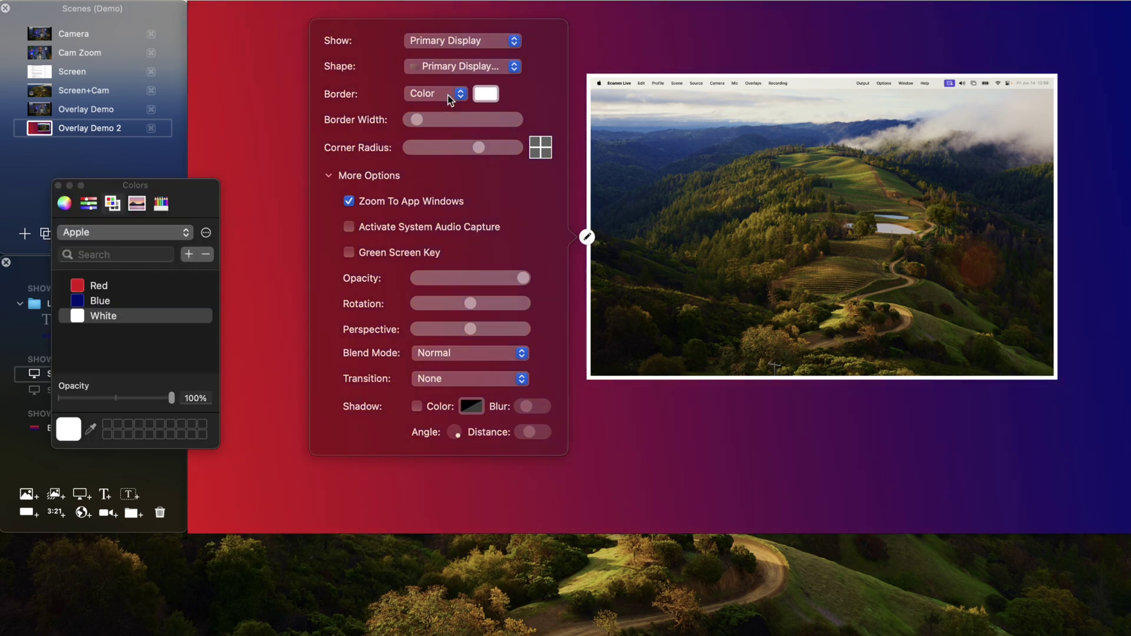
left_click(459, 94)
left_click(458, 97)
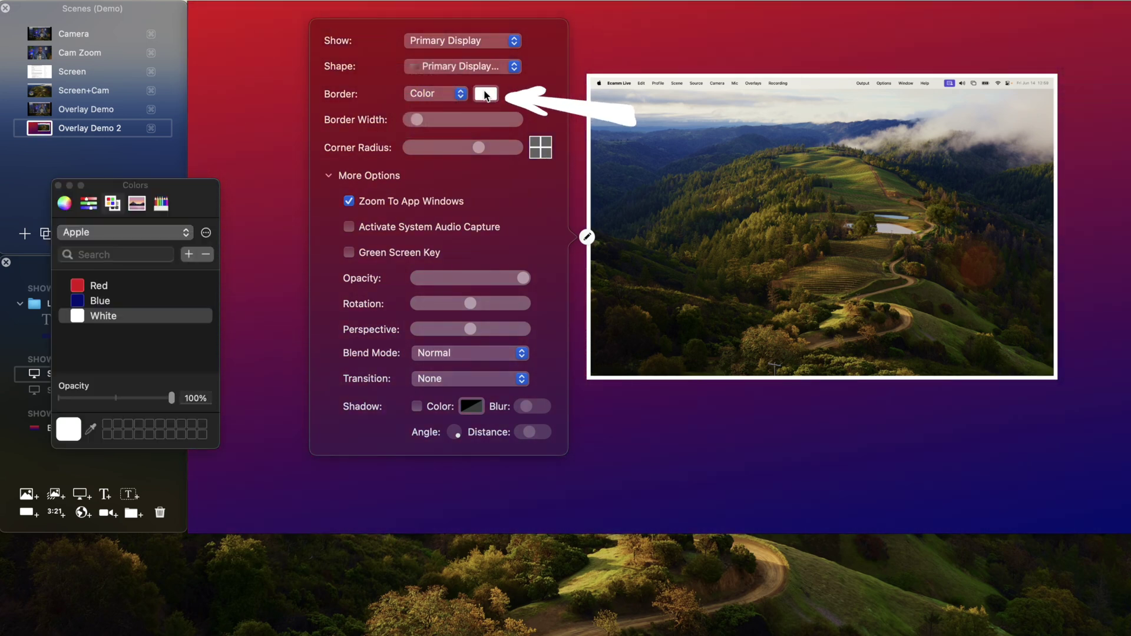
left_click(58, 185)
left_click(484, 93)
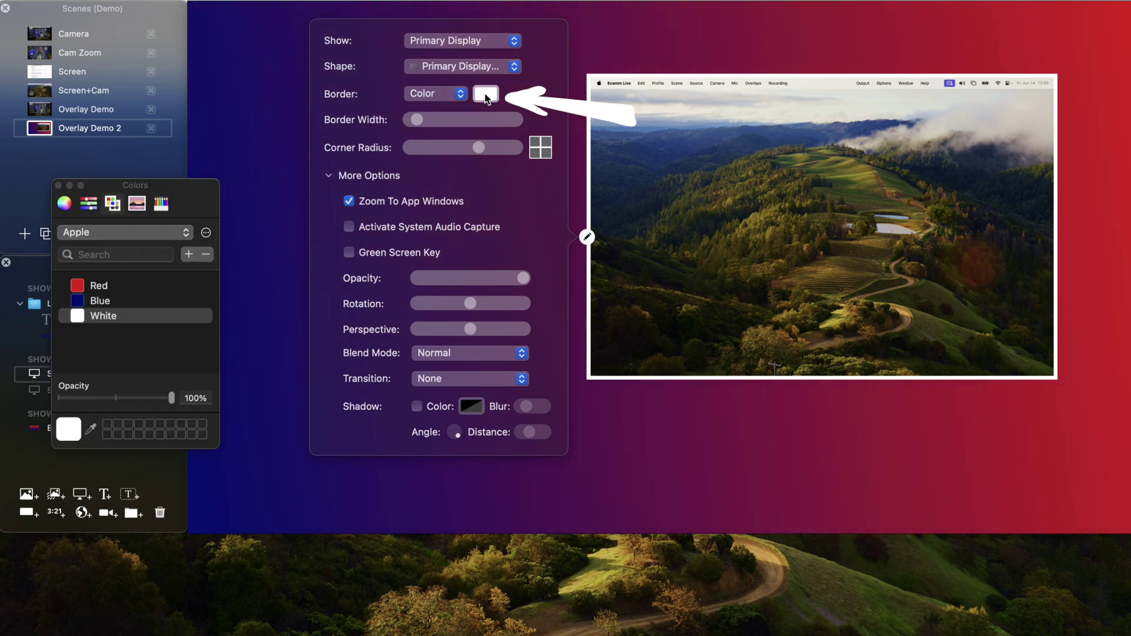
left_click(82, 302)
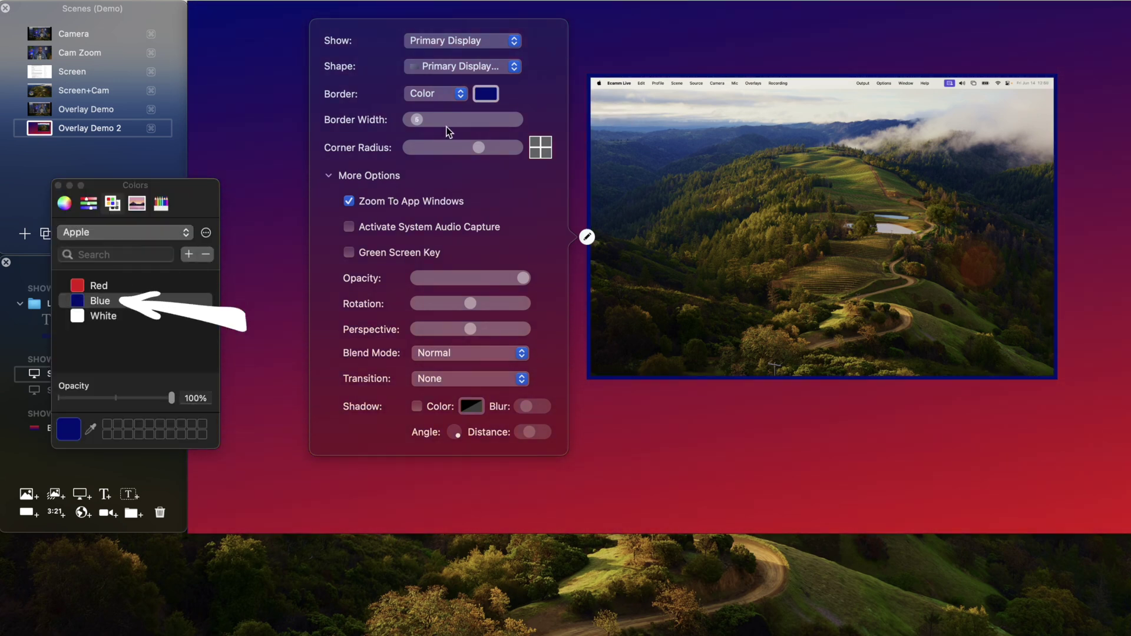
left_click_drag(170, 398, 116, 398)
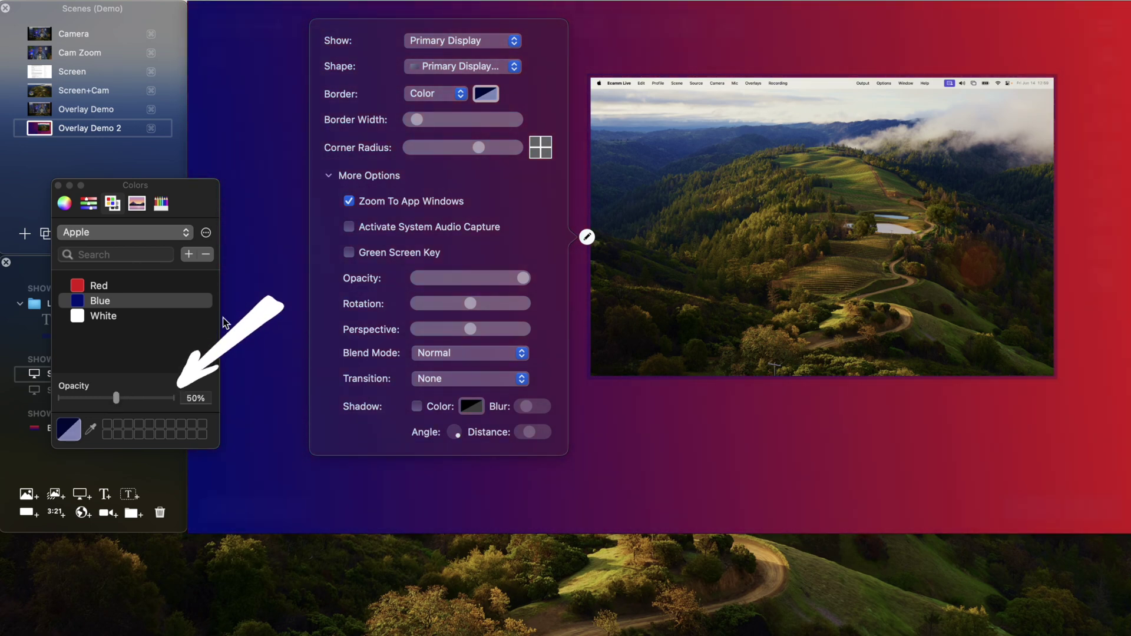
mouse_move(593, 82)
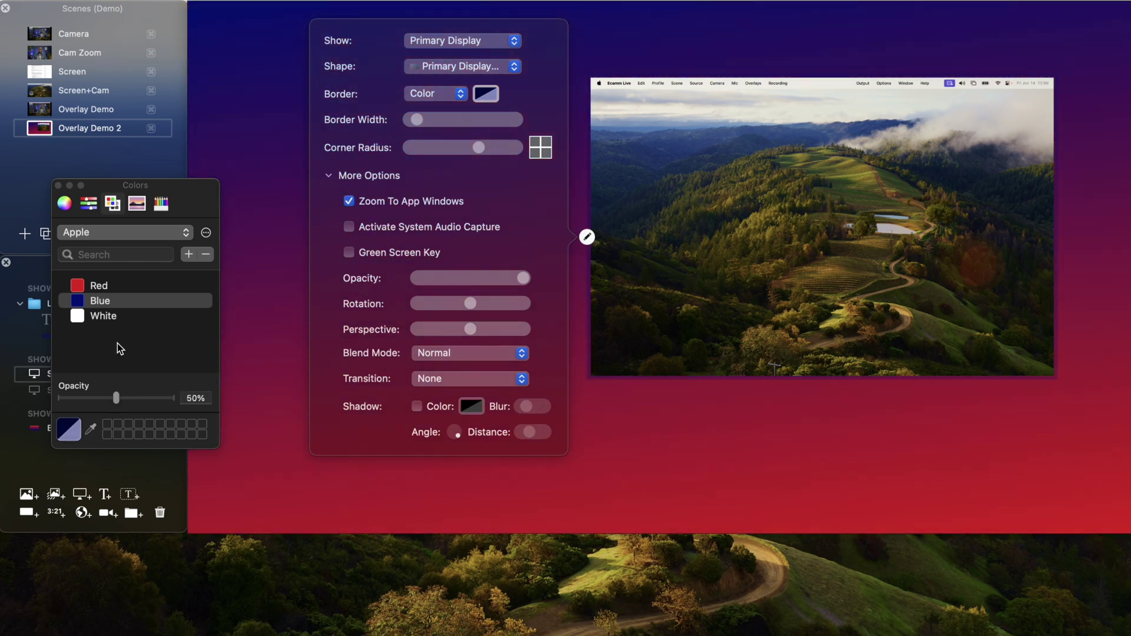
left_click_drag(118, 396, 245, 403)
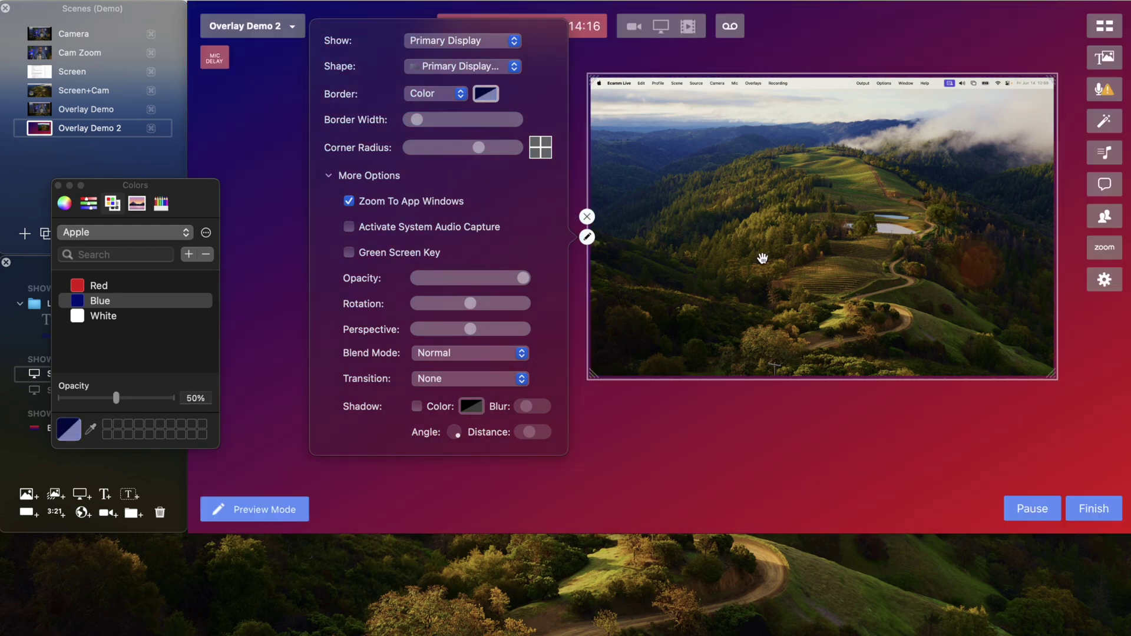
Tilt the screen share overlay slightly using negative perspective, and enlarge it while shifting it toward the middle of the canvas.
mouse_move(470, 329)
left_mouse_down()
mouse_move(458, 331)
mouse_move(468, 339)
left_mouse_up()
mouse_move(706, 353)
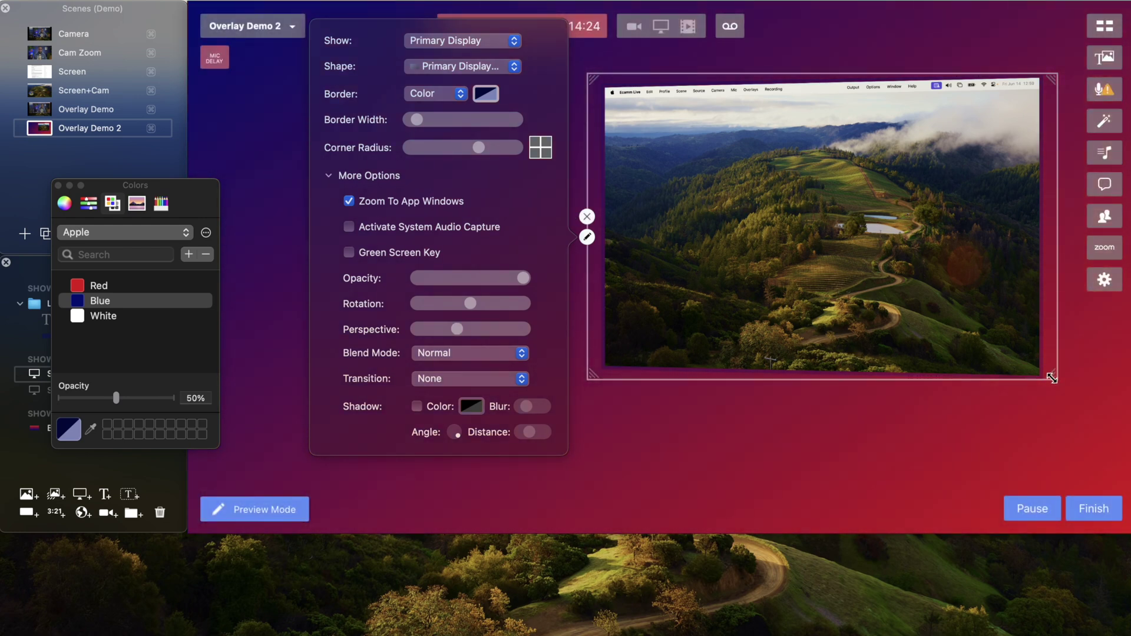
left_click_drag(1052, 379, 1107, 415)
left_click_drag(921, 305, 867, 307)
left_click_drag(1077, 426, 1096, 448)
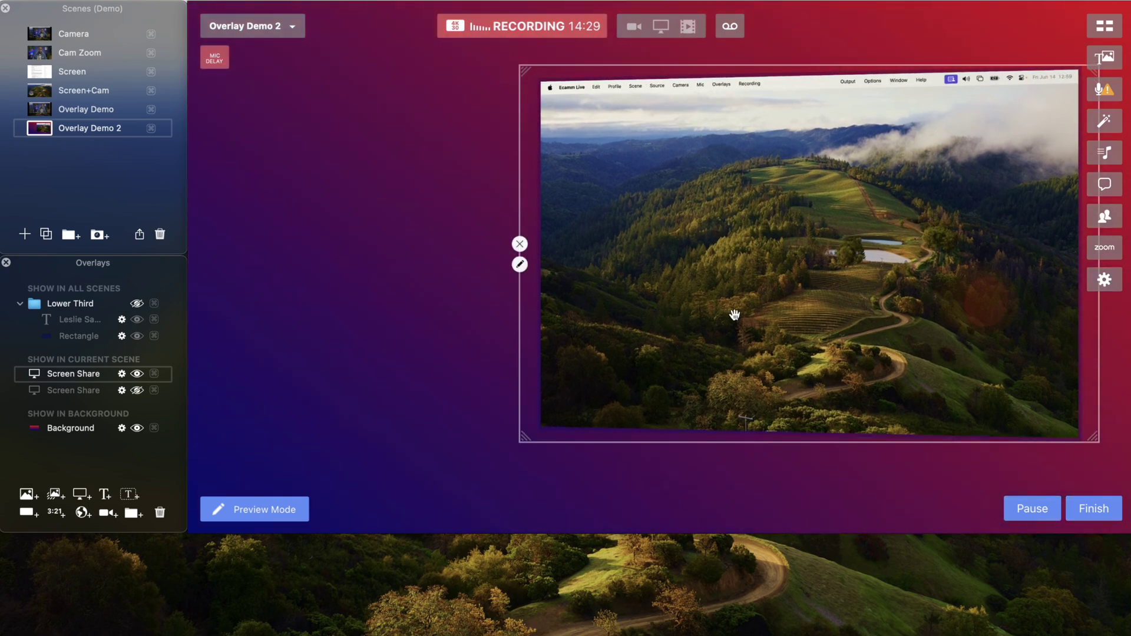
Increase the screen share overlay's perspective tilt, enlarge it further, and shift it toward the upper-right edge of the canvas.
left_click(519, 264)
left_click_drag(389, 358, 383, 358)
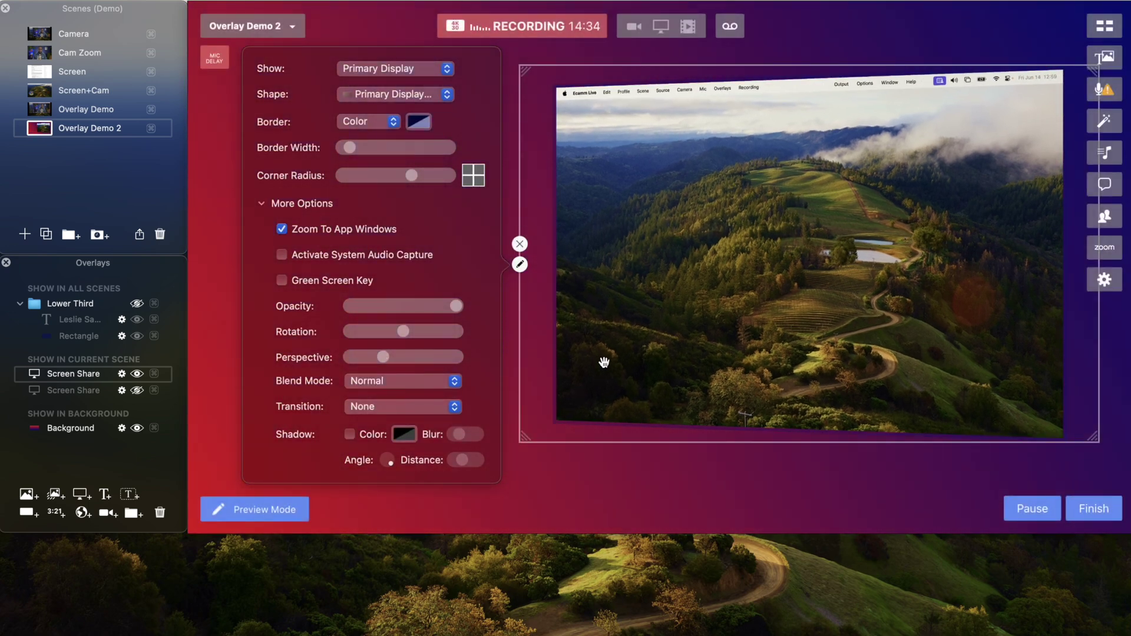
left_click_drag(520, 436, 457, 478)
left_click_drag(689, 349, 719, 329)
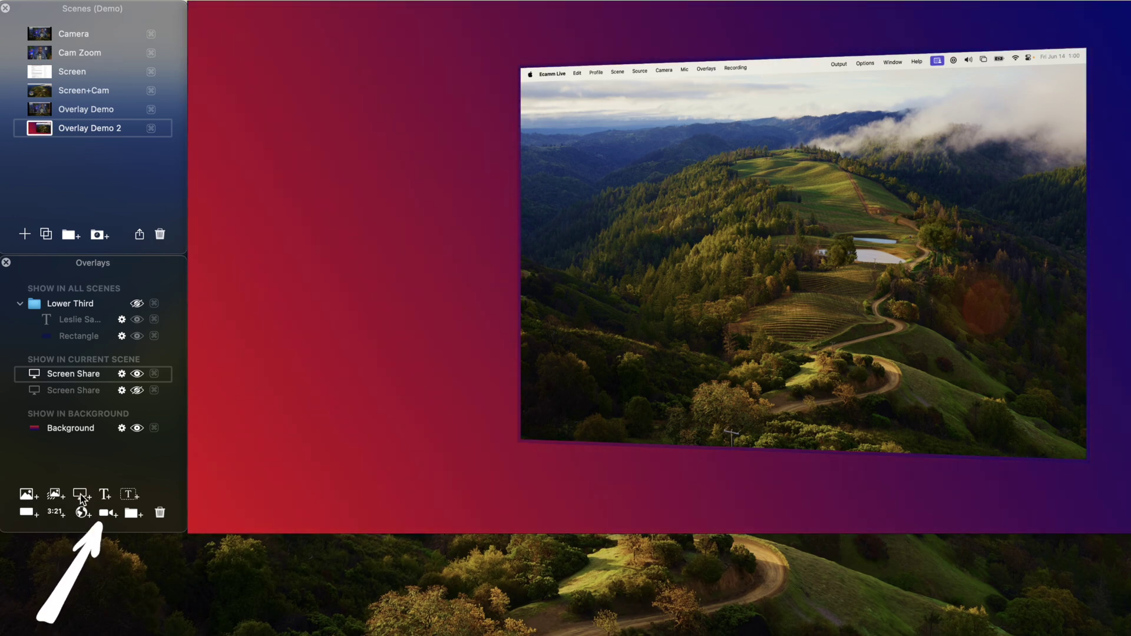
Add a camera overlay using the DeckLink Quad source and set its shape to Tall (9:16).
left_click(106, 514)
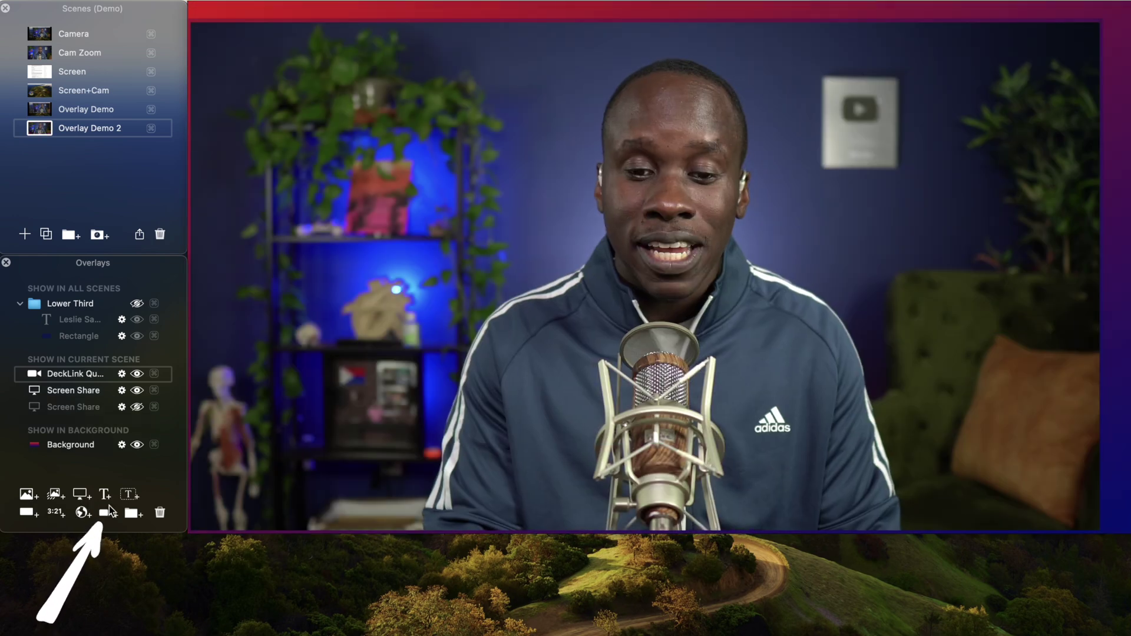
right_click(651, 180)
left_click(574, 236)
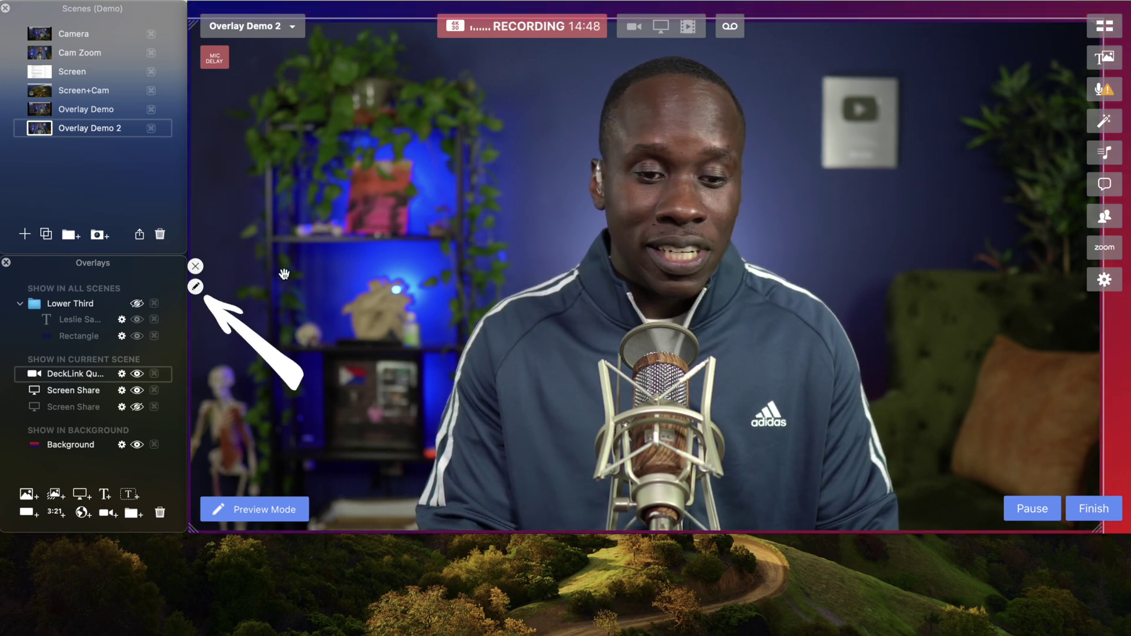
double_click(541, 258)
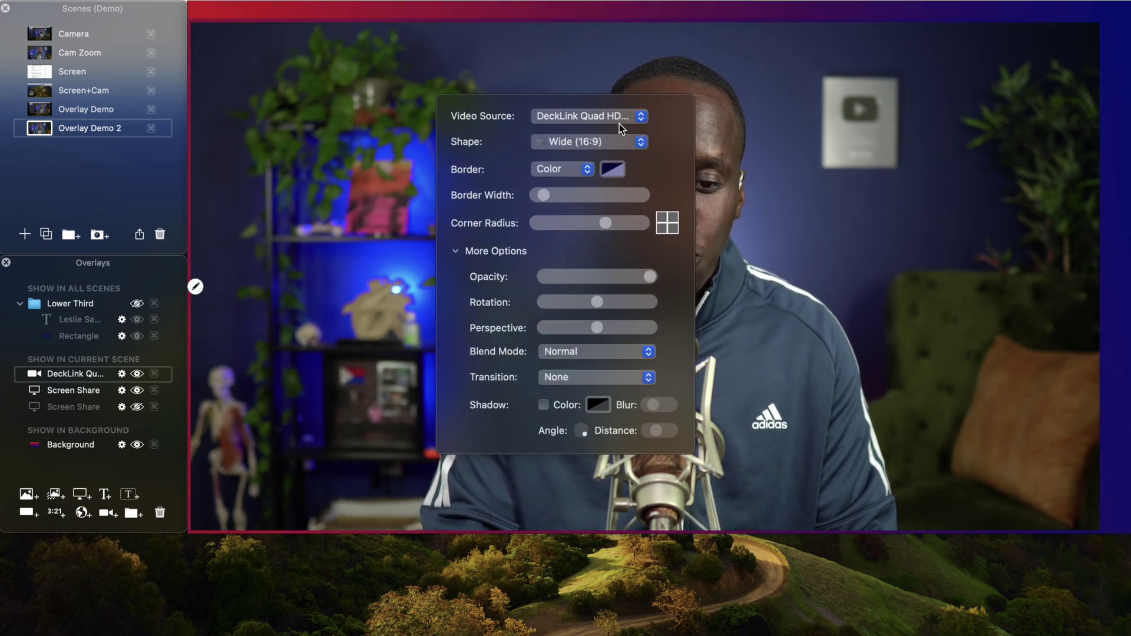
left_click(603, 144)
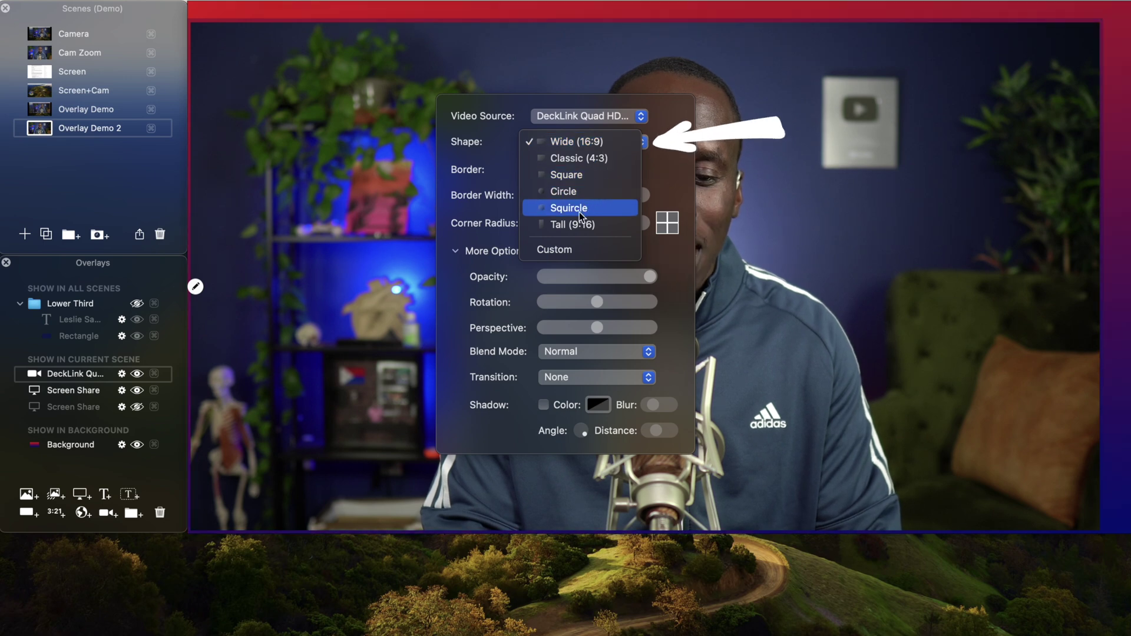
left_click(576, 225)
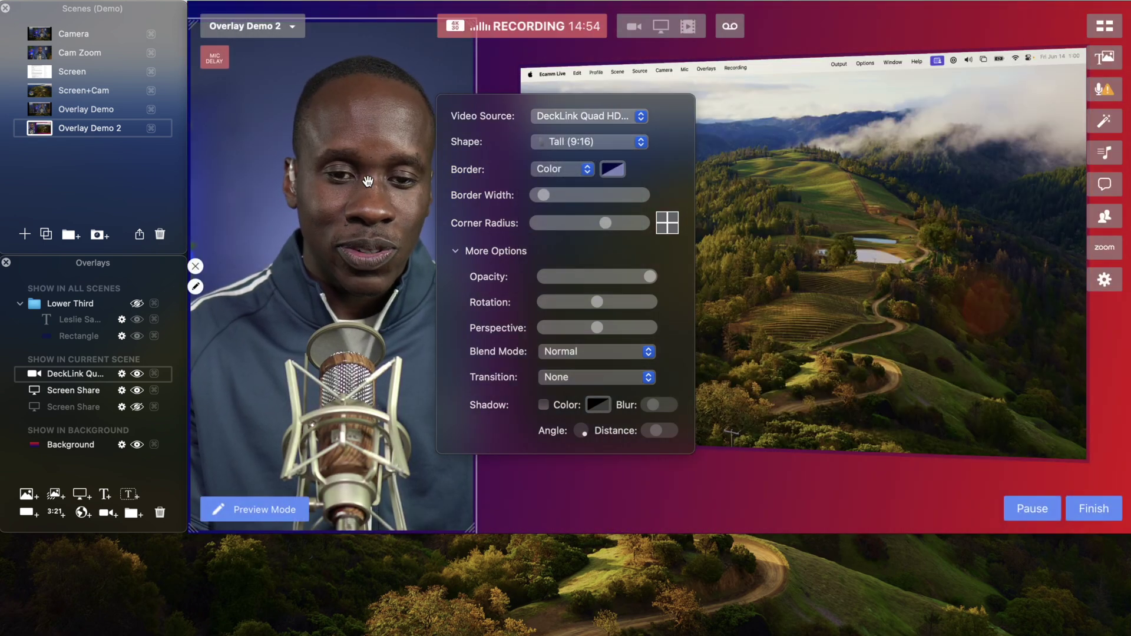
Resize the tall camera overlay and place it beside the screen share, spanning most of the canvas height.
left_click(482, 55)
left_click_drag(487, 40, 415, 116)
left_click_drag(286, 310, 307, 182)
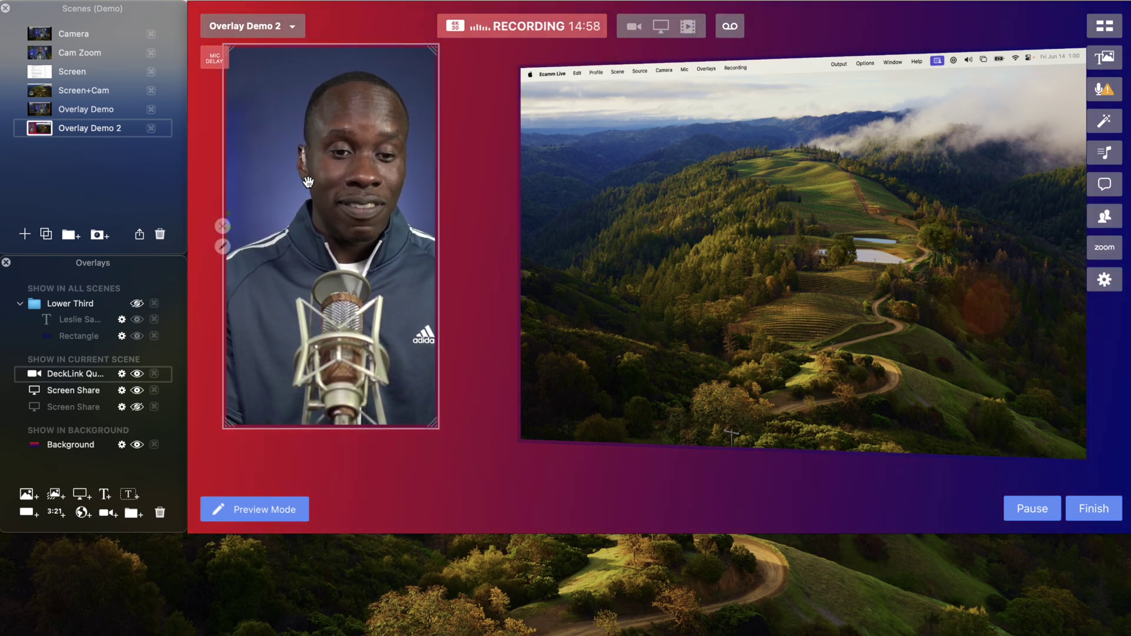
left_click_drag(436, 416, 478, 499)
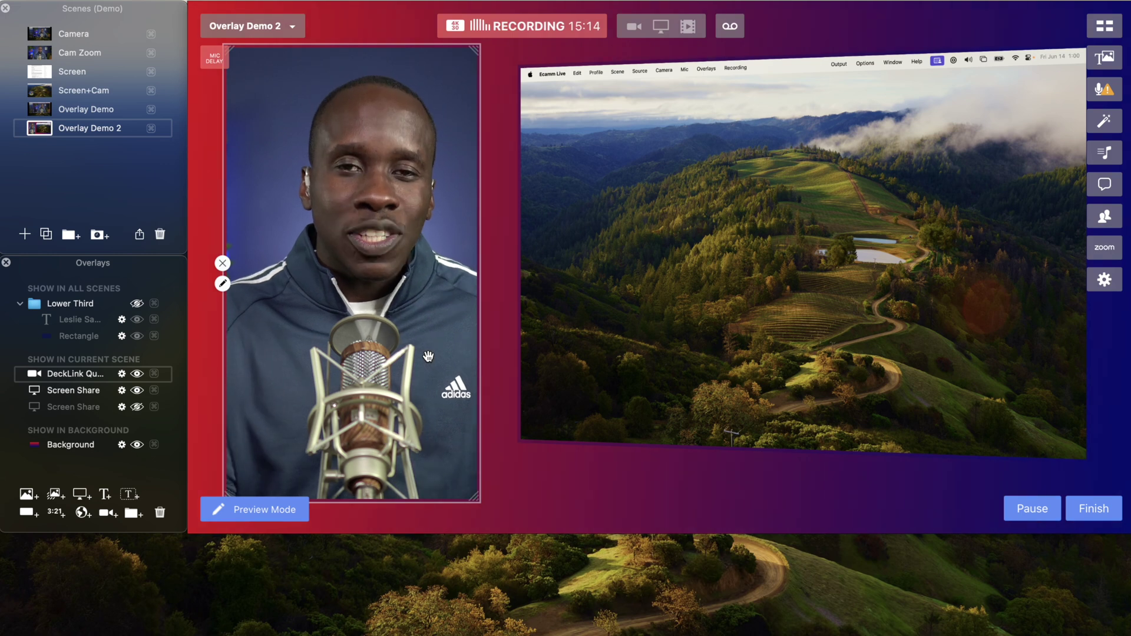
Select the tilted screen share overlay beside the camera and hide it.
left_click(540, 305)
left_click(437, 317)
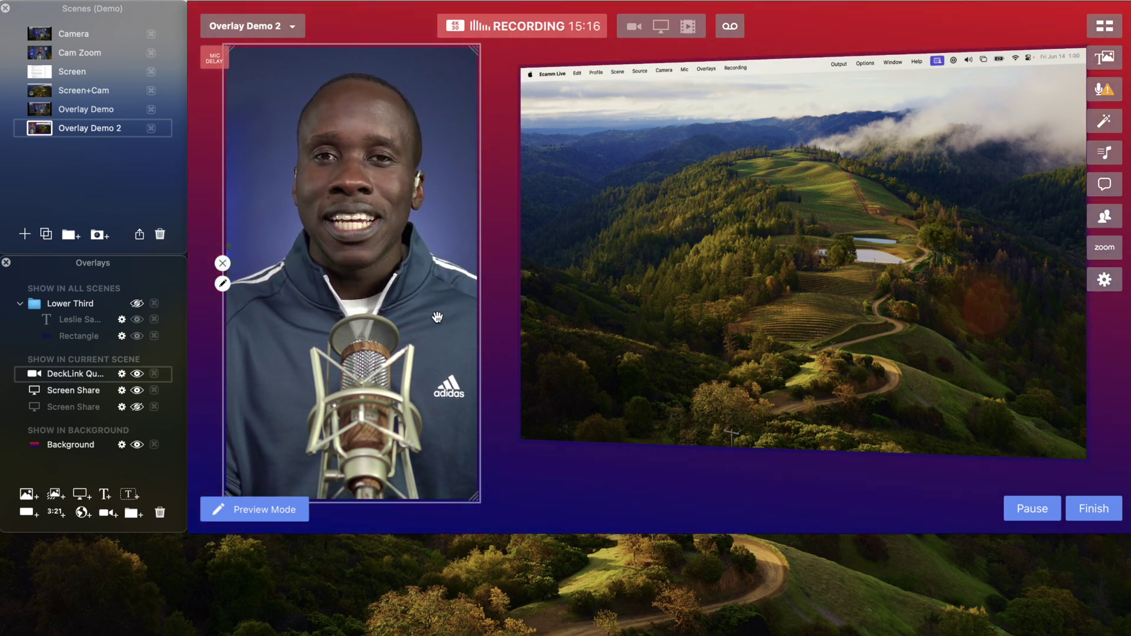
left_click(722, 248)
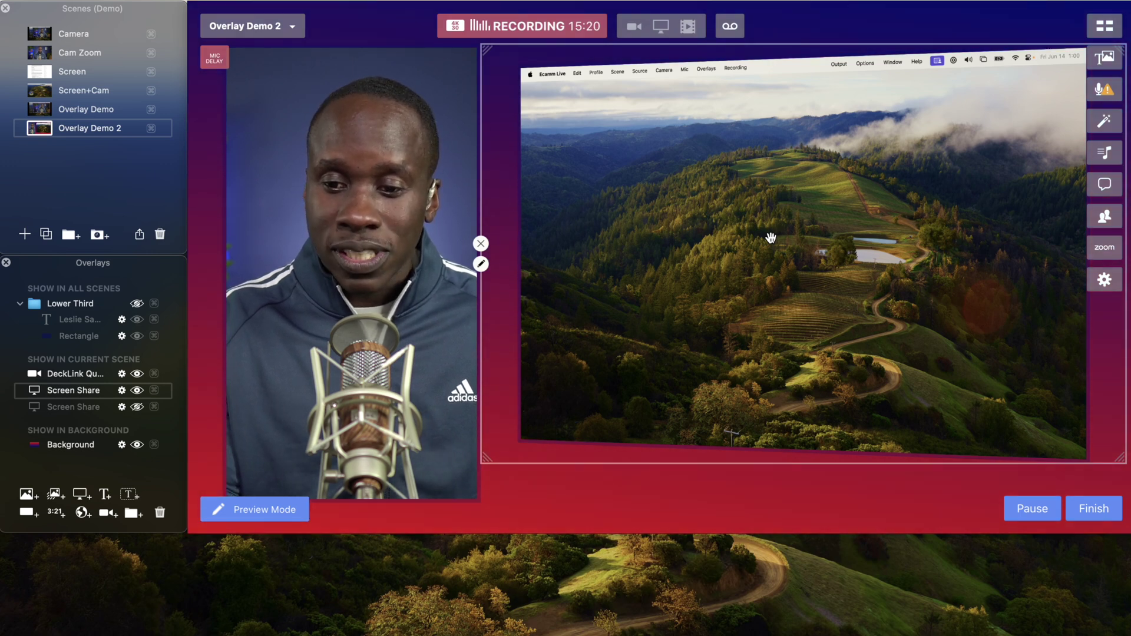
left_click(140, 390)
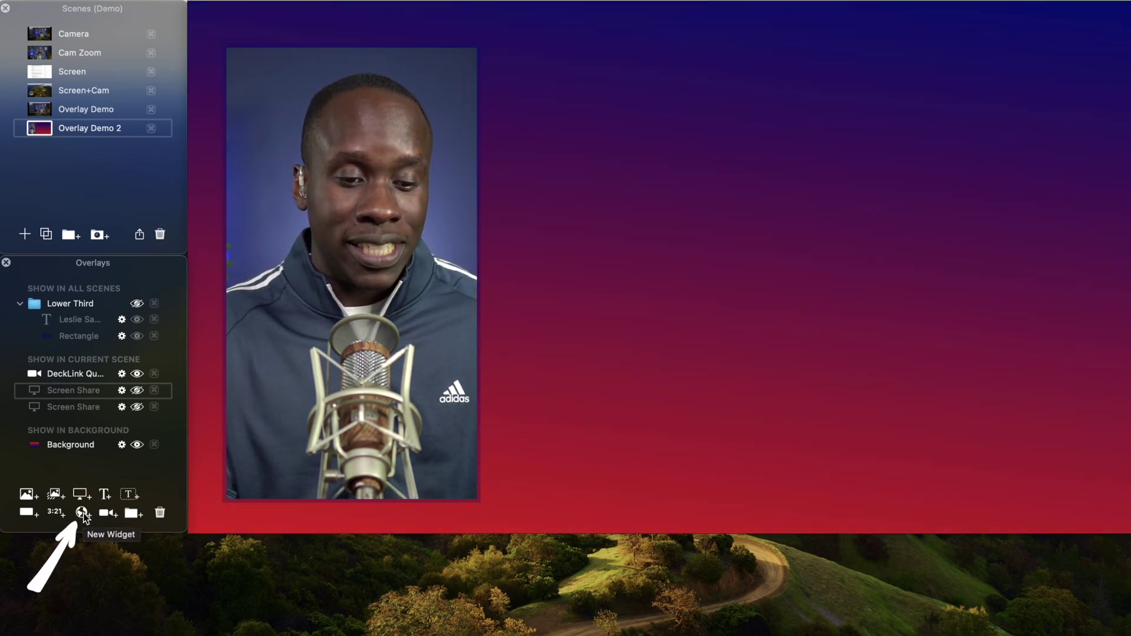
Add a widget overlay named "Website" using the prefilled URL, with High-Resolution Mode enabled and the transition set to Fly In From Right.
left_click(83, 513)
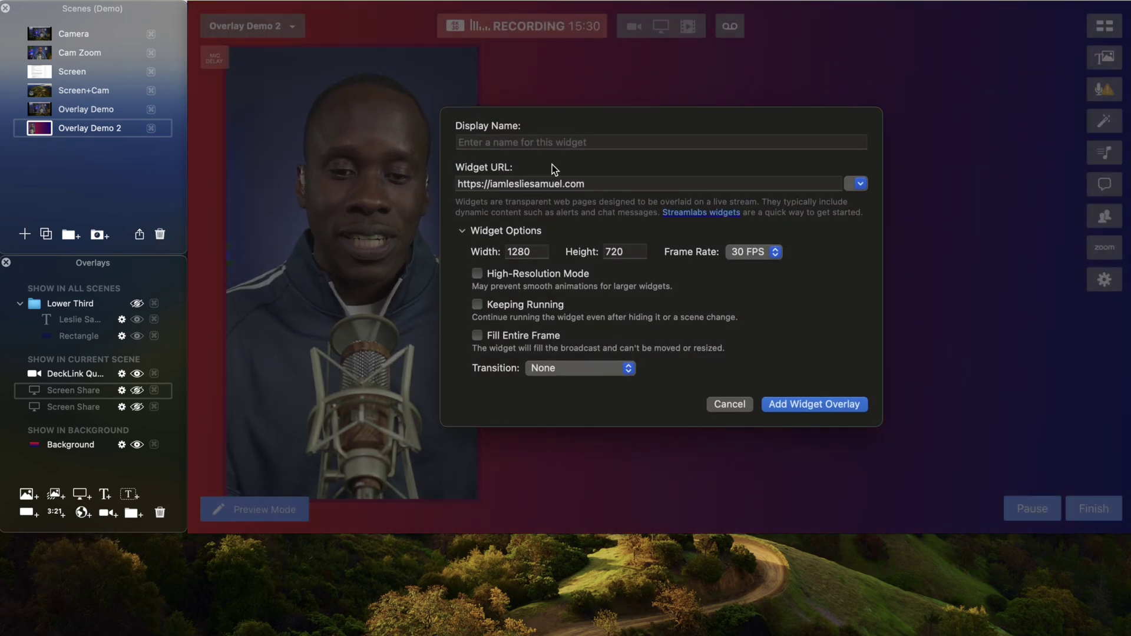
type("Website")
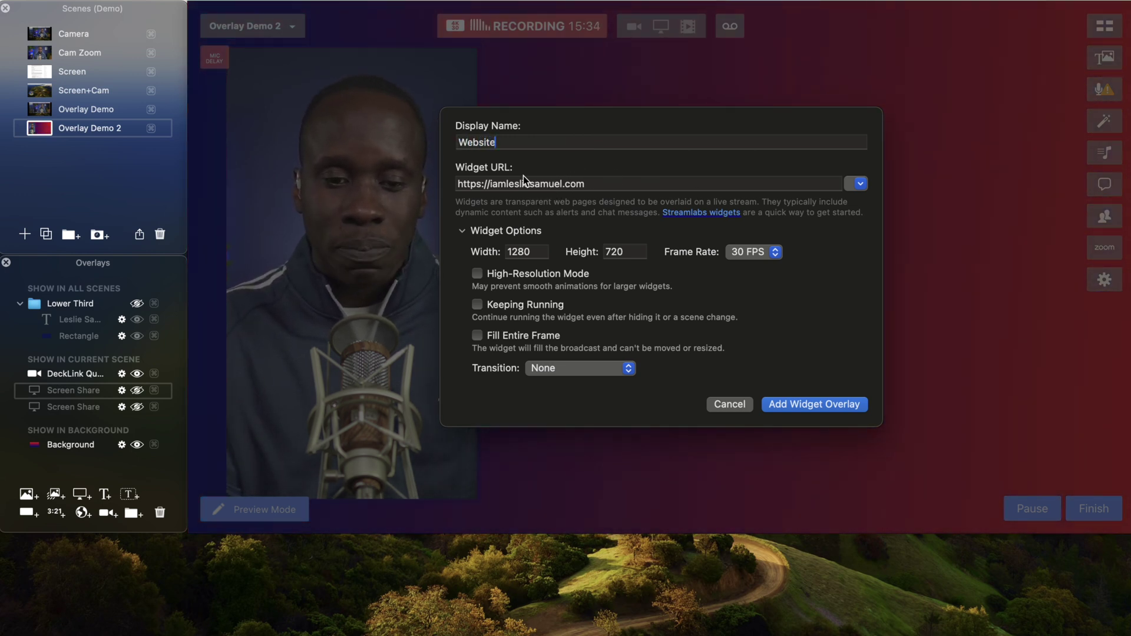
left_click(476, 274)
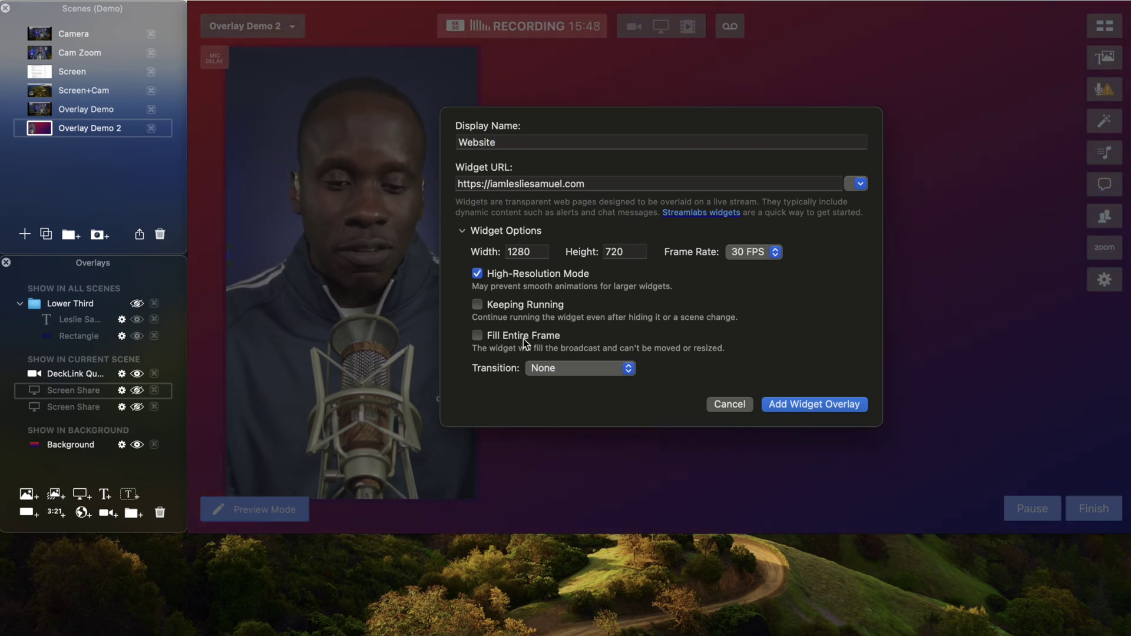
left_click(586, 369)
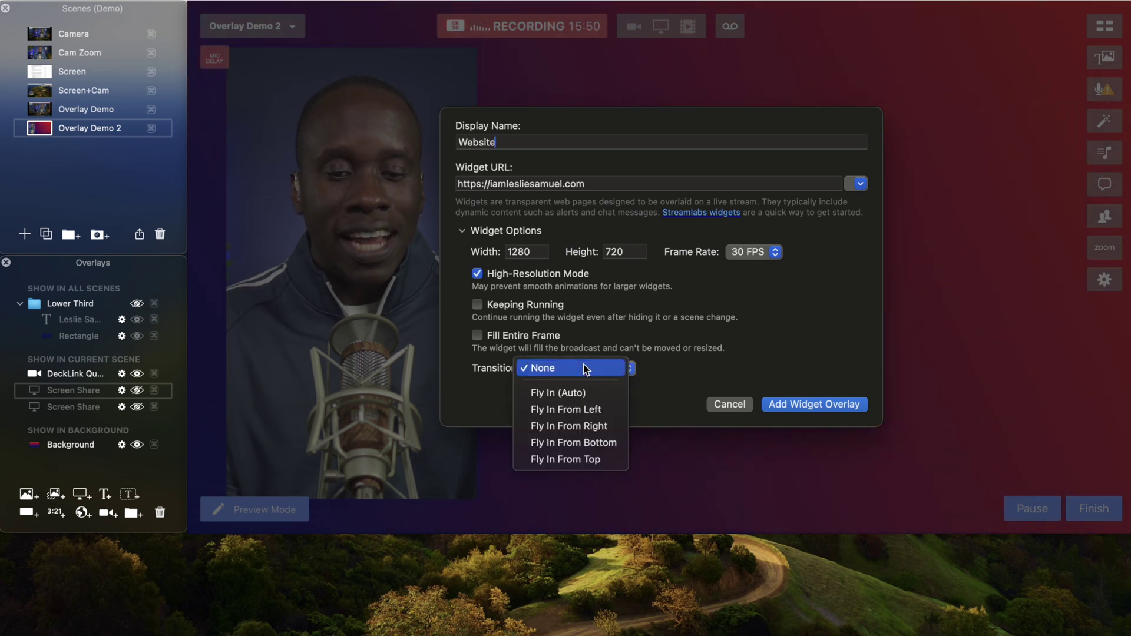
left_click(590, 429)
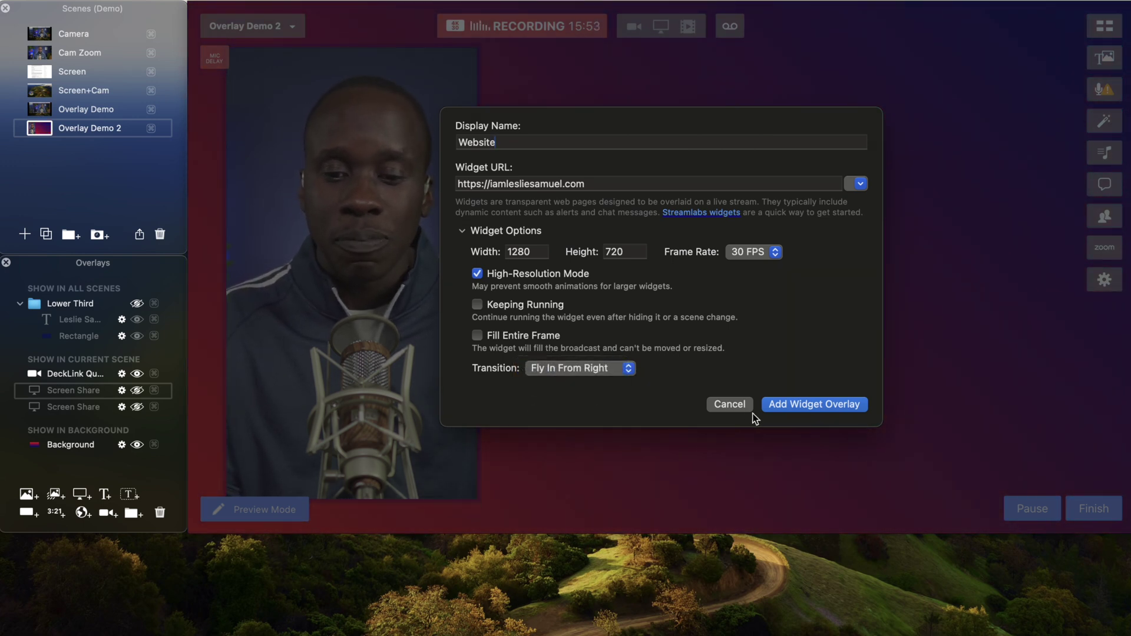
left_click(824, 406)
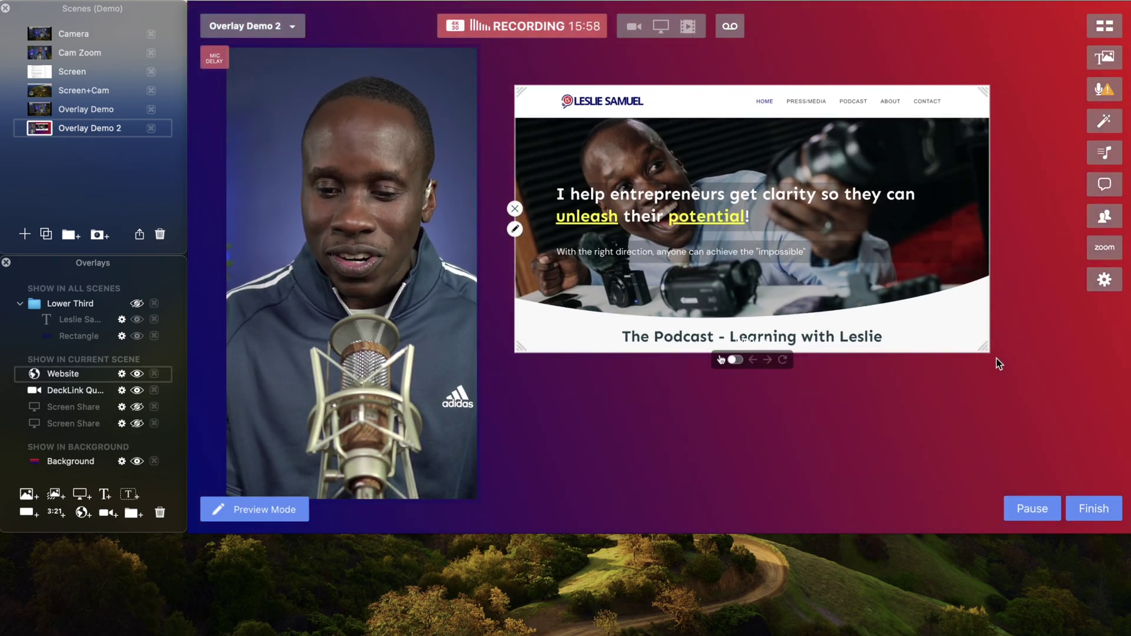
Enlarge the website widget beside the camera, enable interaction with it, and browse down its page and back to the start.
left_click_drag(984, 349, 1093, 476)
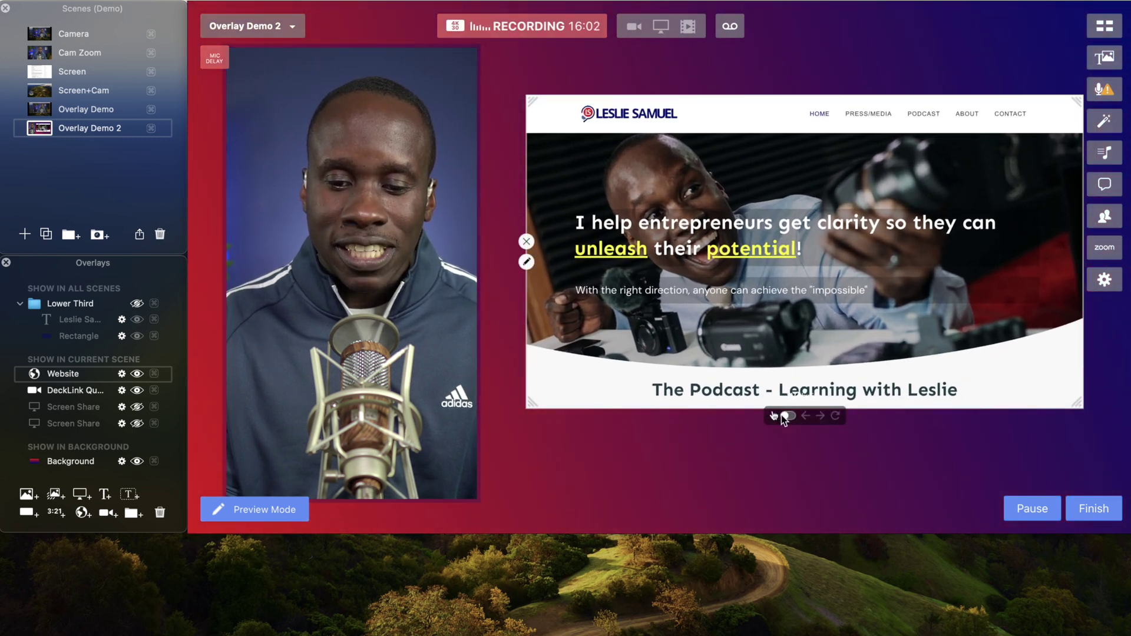
left_click(788, 416)
scroll(777, 308, "down", 10)
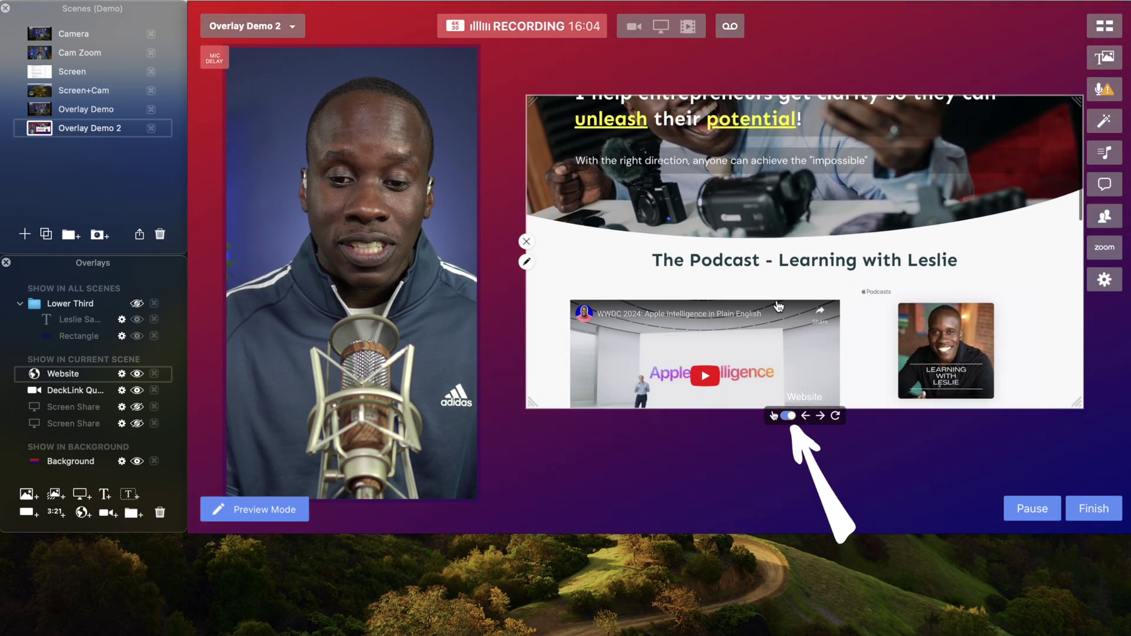
scroll(777, 306, "down", 3)
scroll(778, 309, "up", 15)
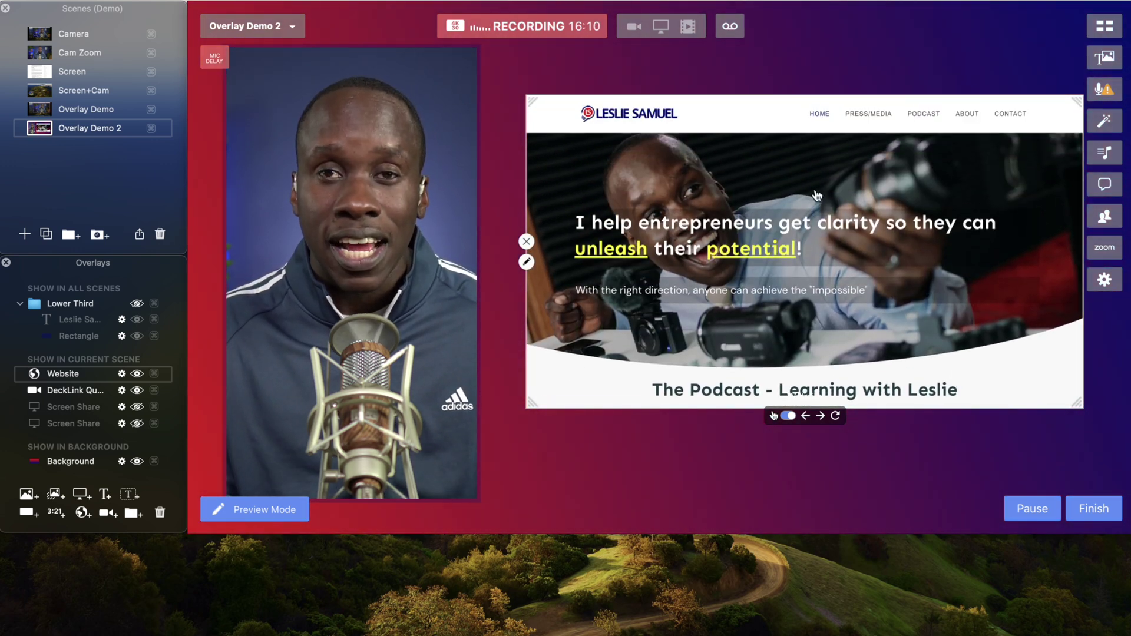
Enlarge the website widget further, turn off its page interaction, and reposition it beside the tall camera overlay.
left_click_drag(1080, 408, 1116, 427)
triple_click(942, 408)
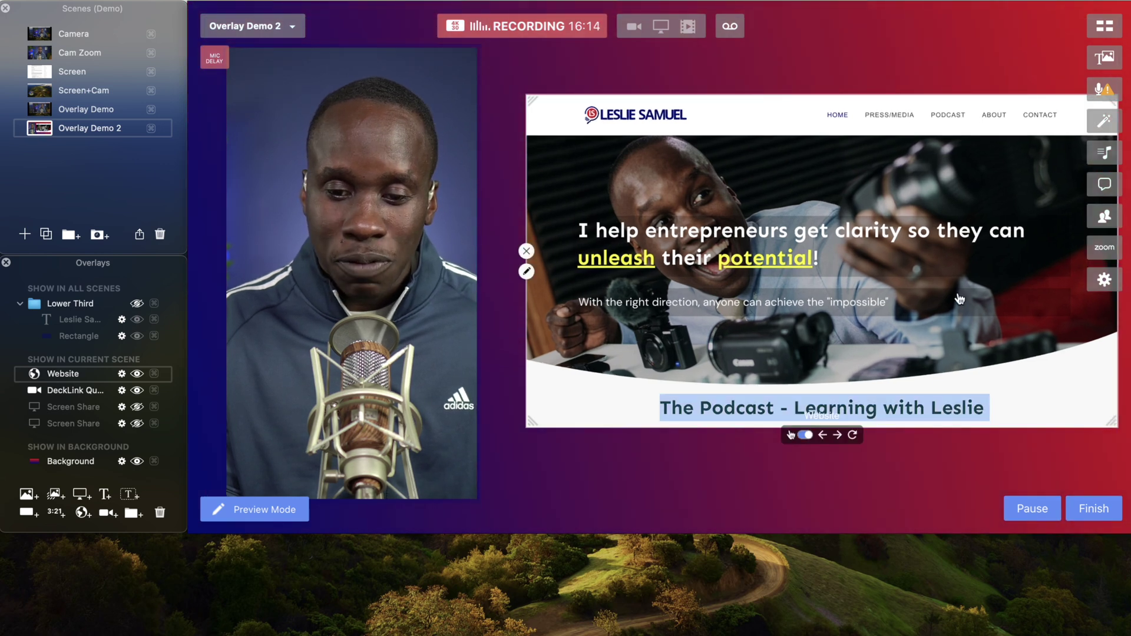
triple_click(937, 300)
left_click(804, 435)
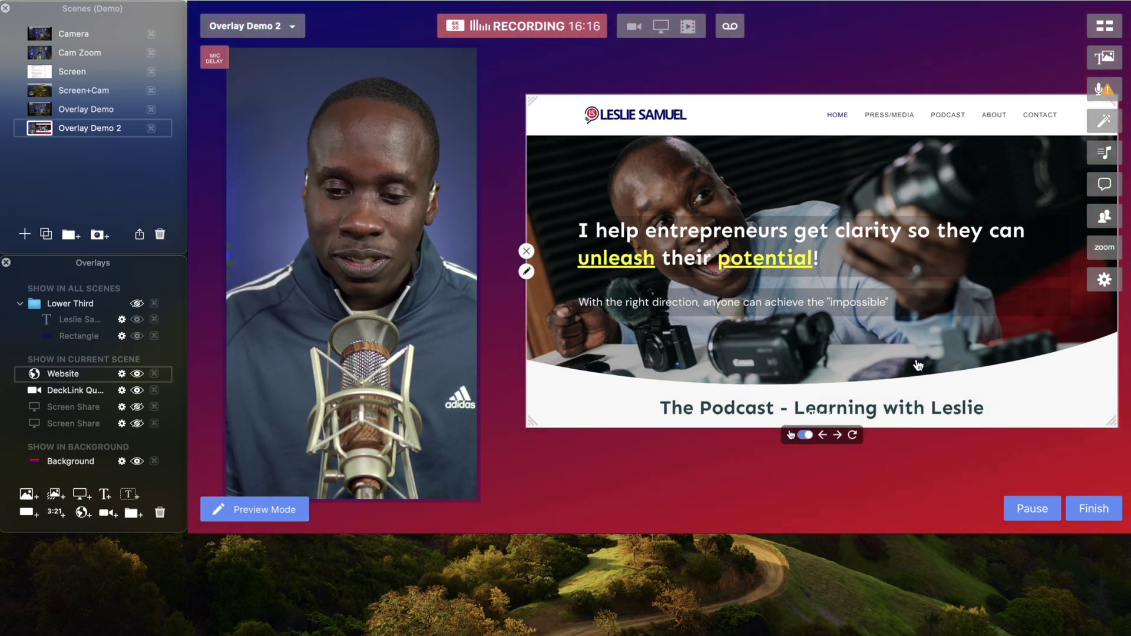
left_click_drag(804, 439, 797, 431)
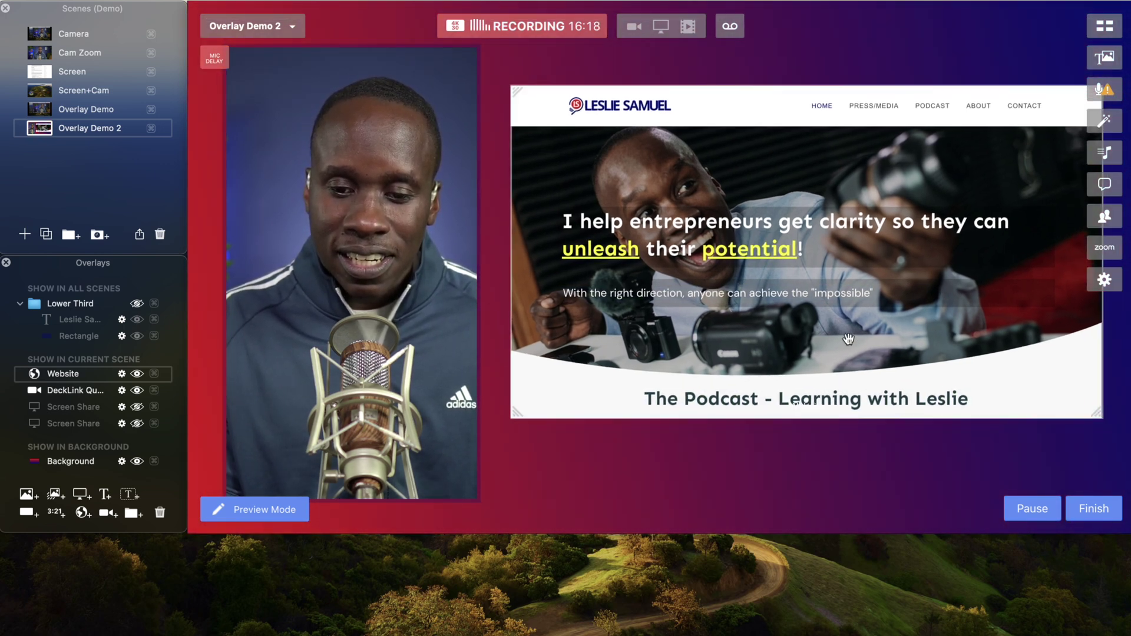
Give the website widget a slight perspective tilt and a Gradient border.
left_click(519, 263)
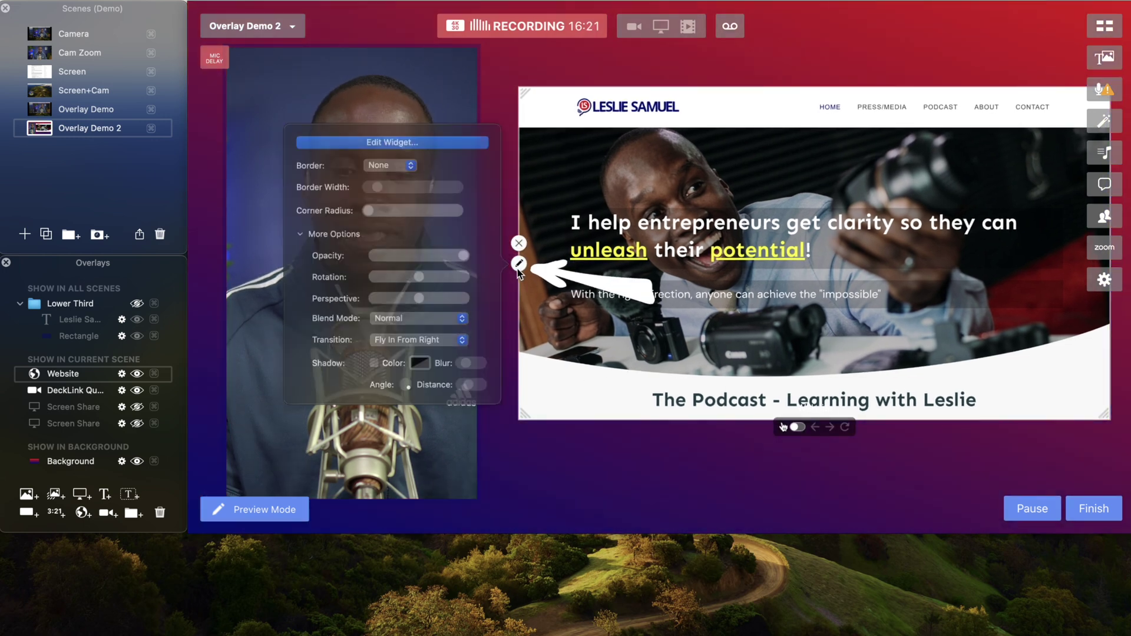
left_click_drag(400, 305, 390, 307)
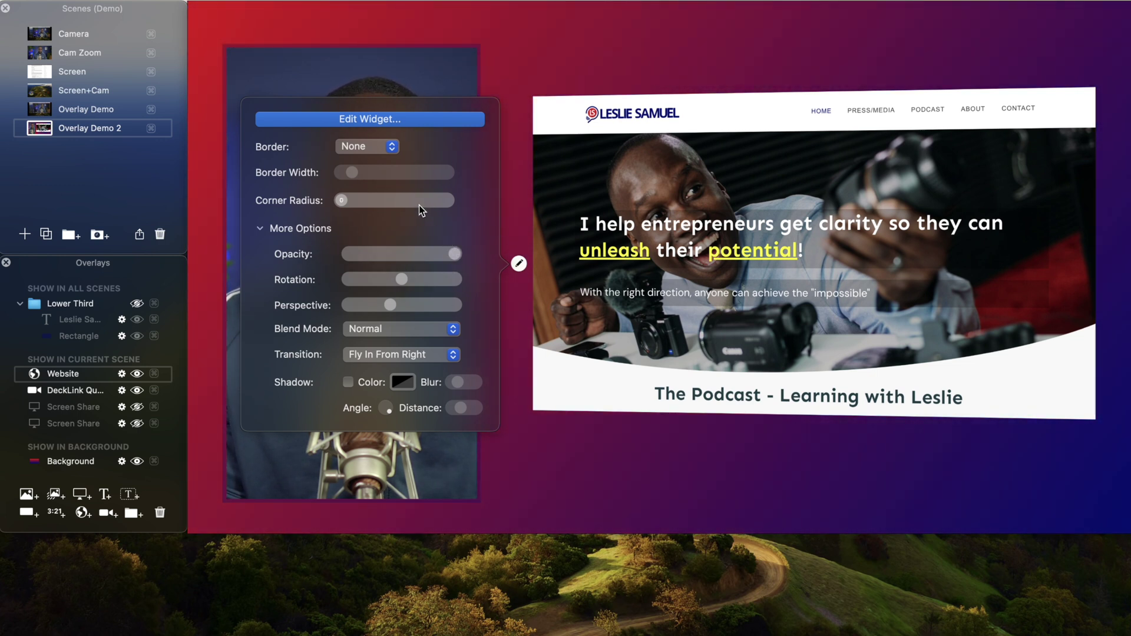
left_click(370, 145)
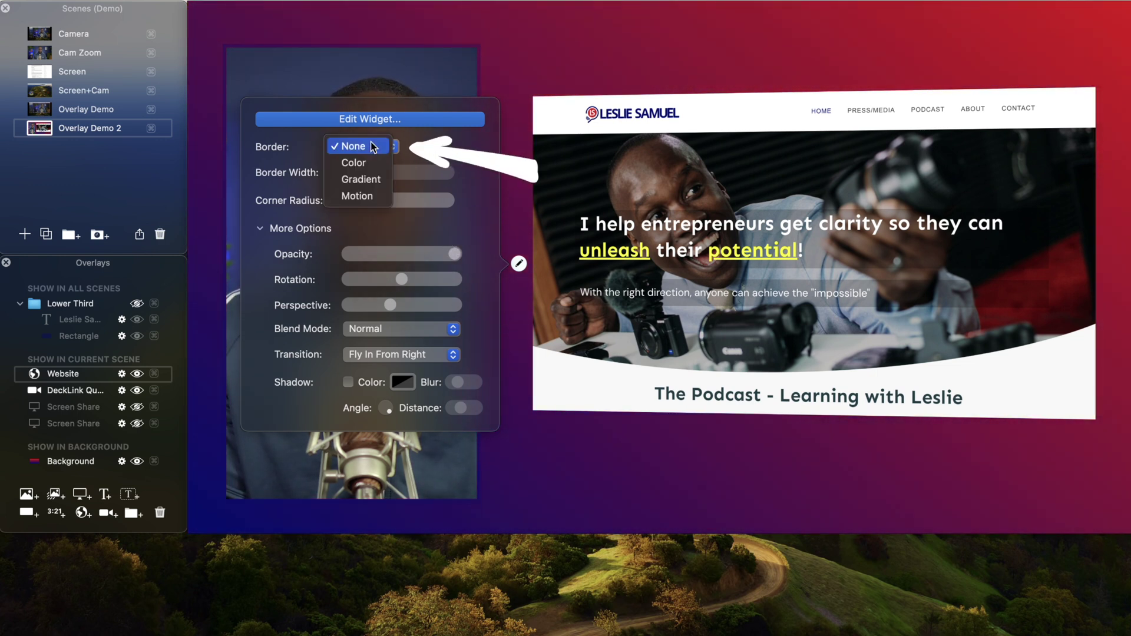
left_click(364, 179)
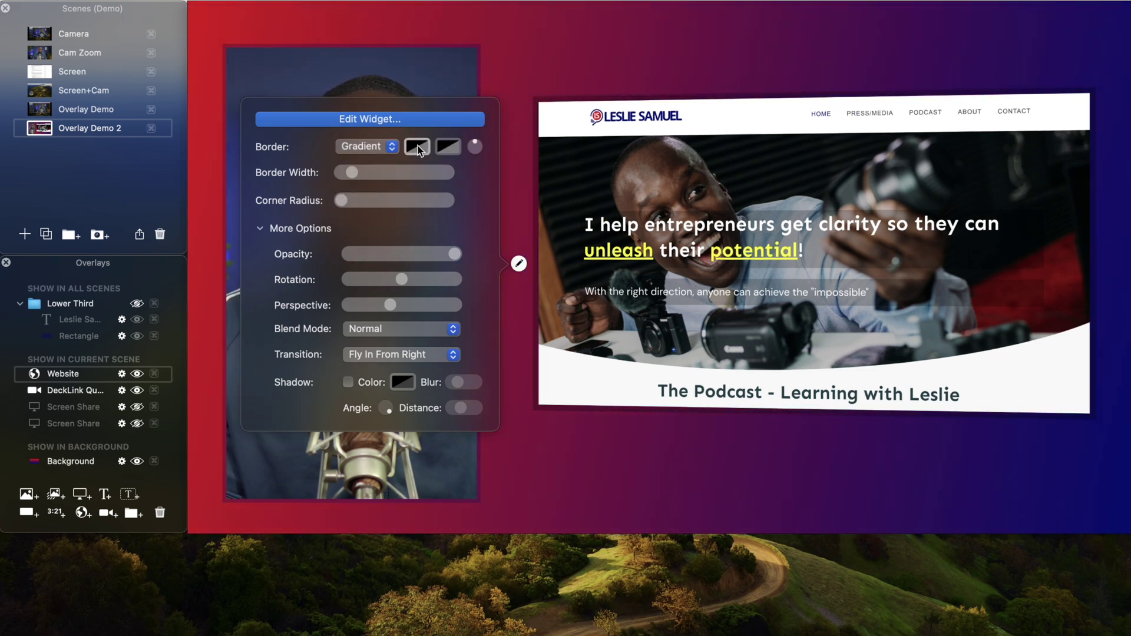
Set the widget border's gradient colors to Blue and Red, and make the border slightly thinner.
left_click(417, 146)
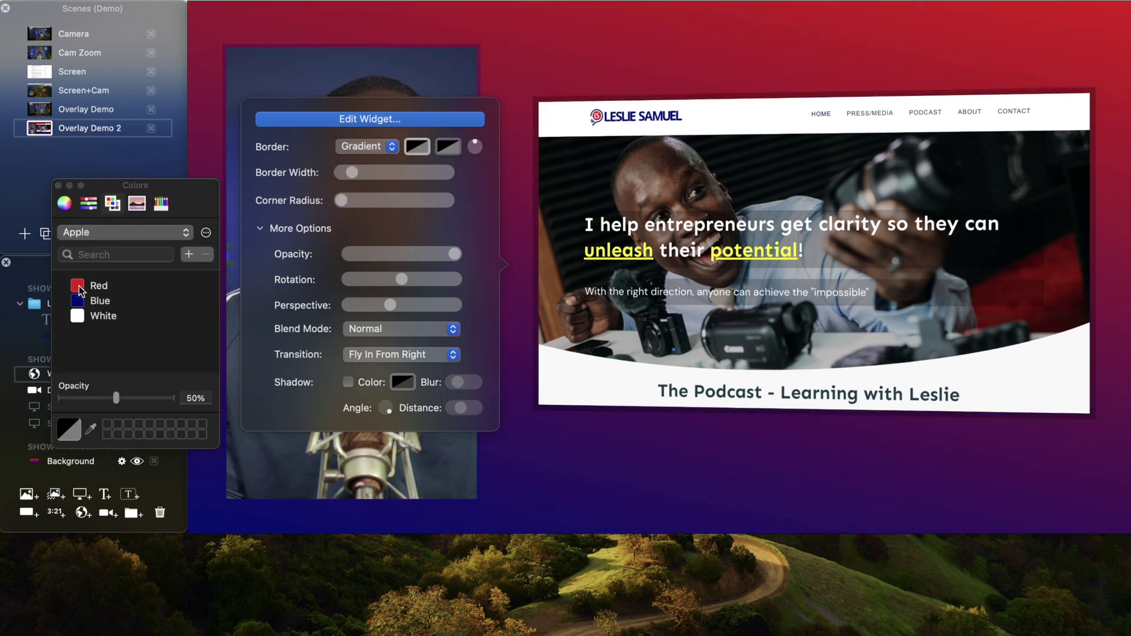
left_click(89, 300)
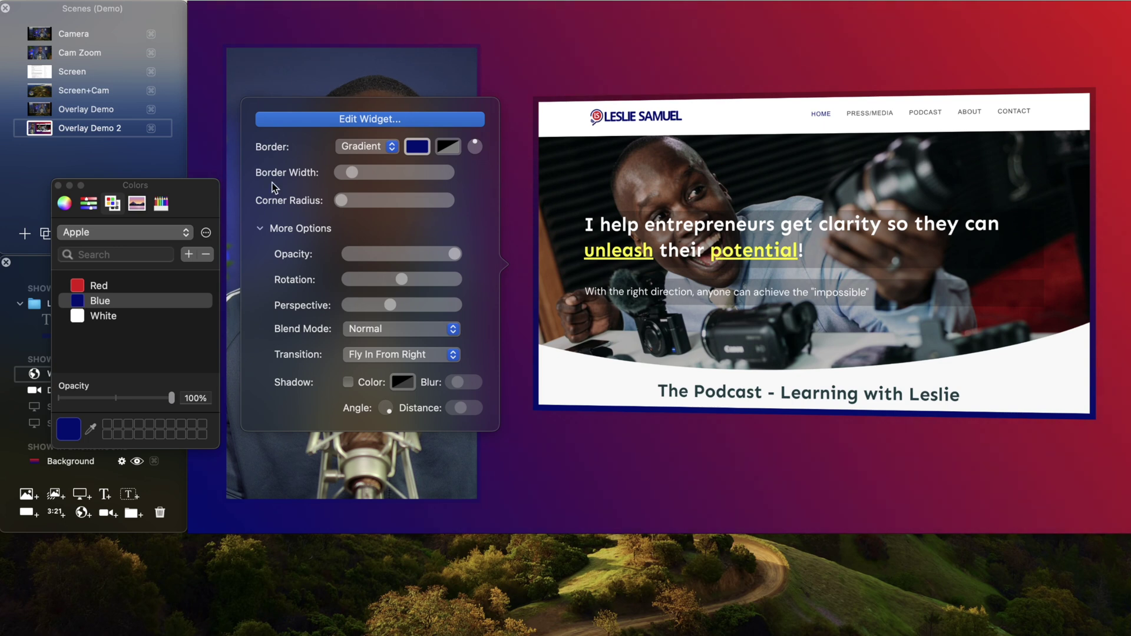
left_click(446, 149)
left_click(80, 285)
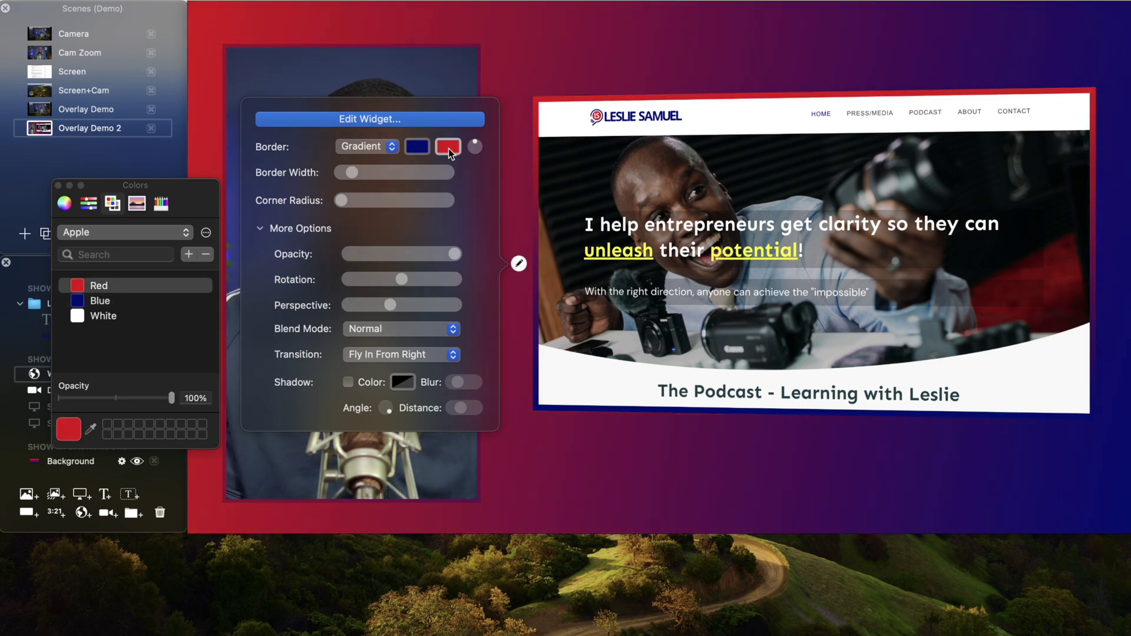
left_click_drag(349, 171, 346, 172)
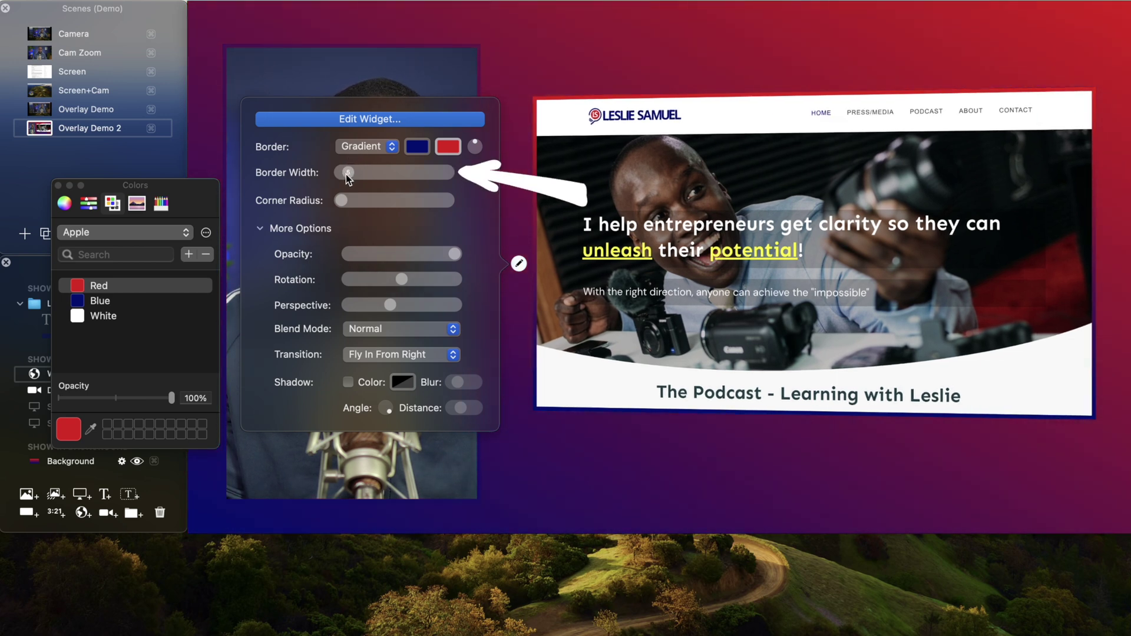
left_click(571, 473)
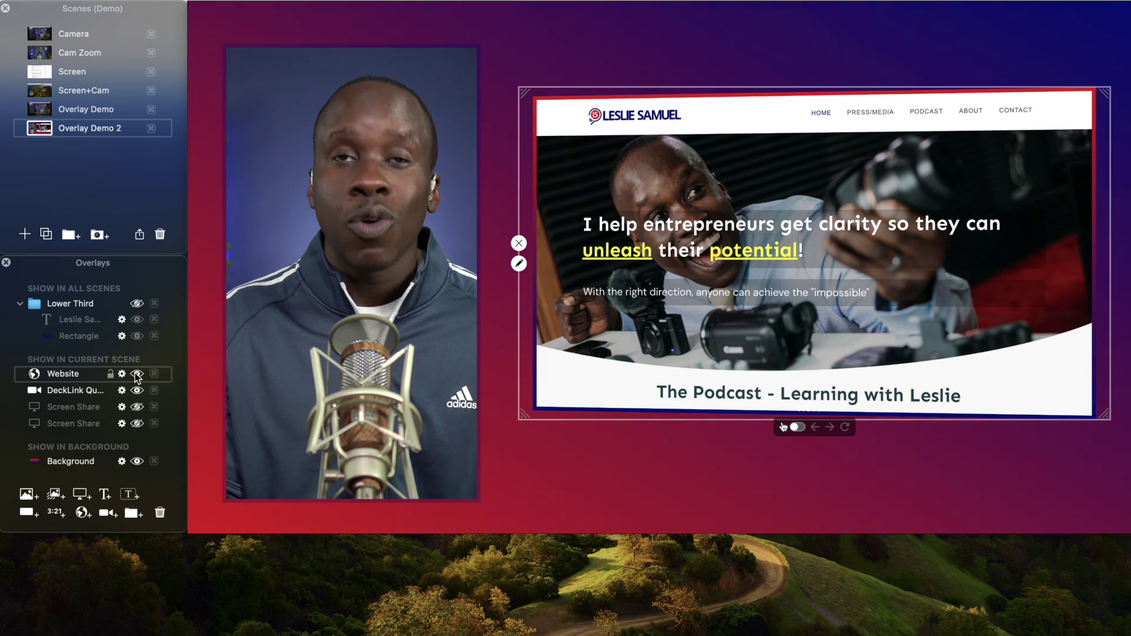
Hide the Website overlay and show it again to preview its fly-in transition.
left_click(137, 374)
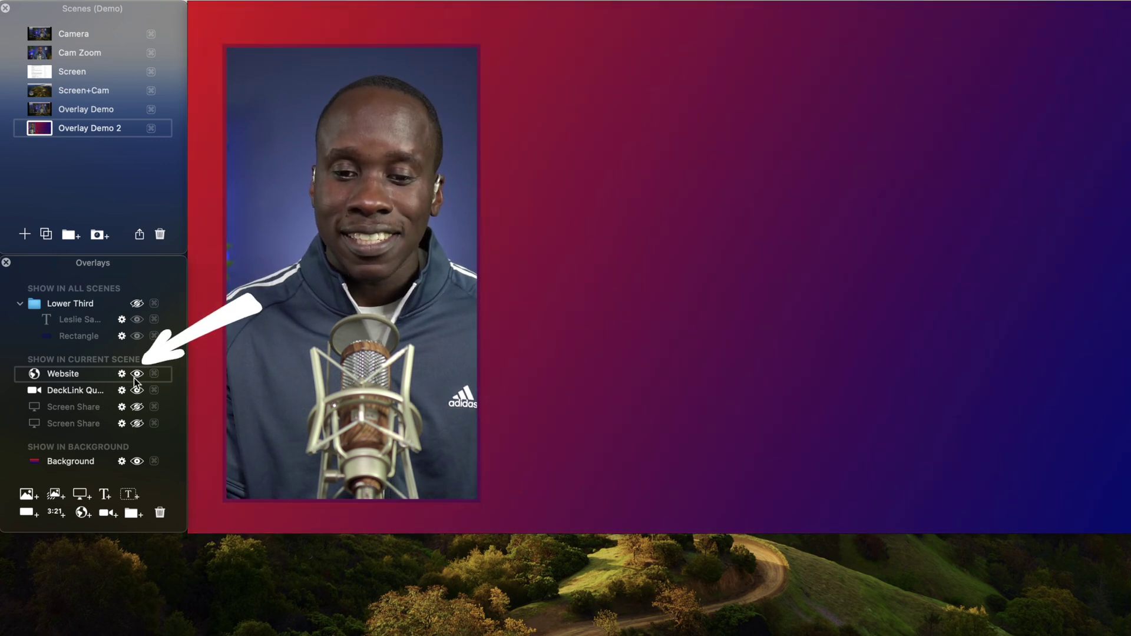
left_click(135, 375)
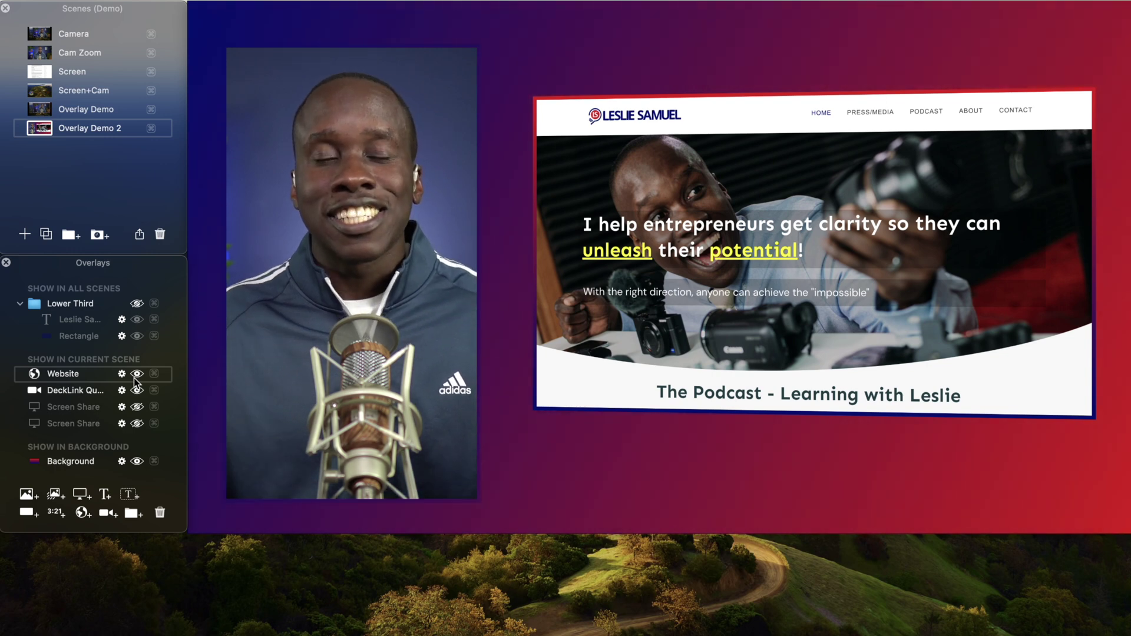
Add a text box overlay to the Overlay Demo scene reading "This is my text", "It continues on the next", "Line etc." on three lines.
key("Up")
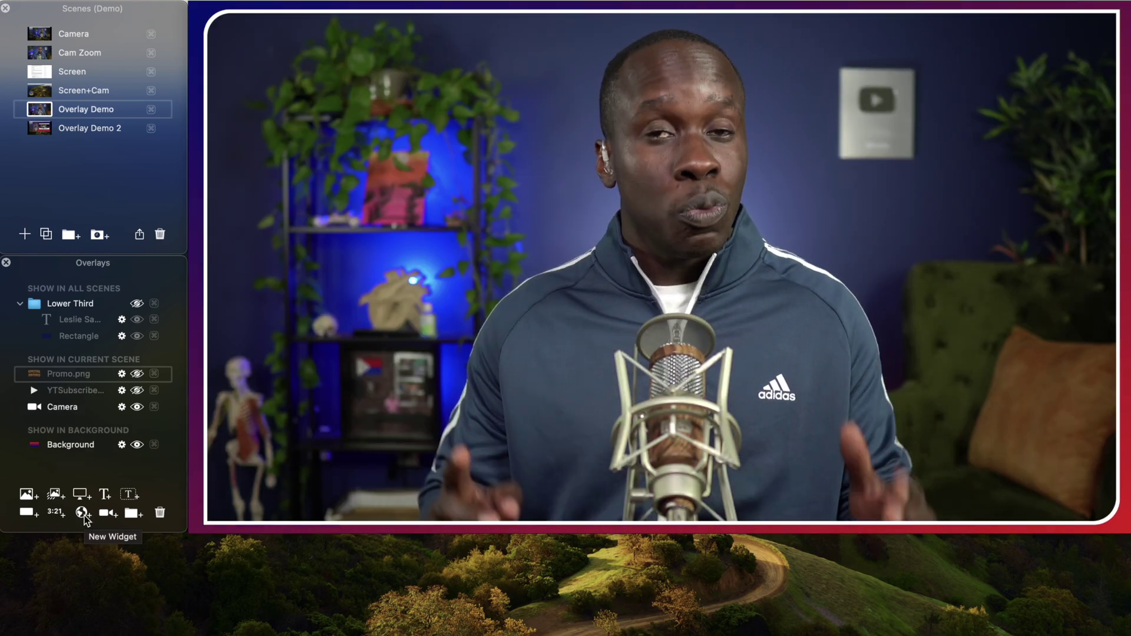
left_click(128, 495)
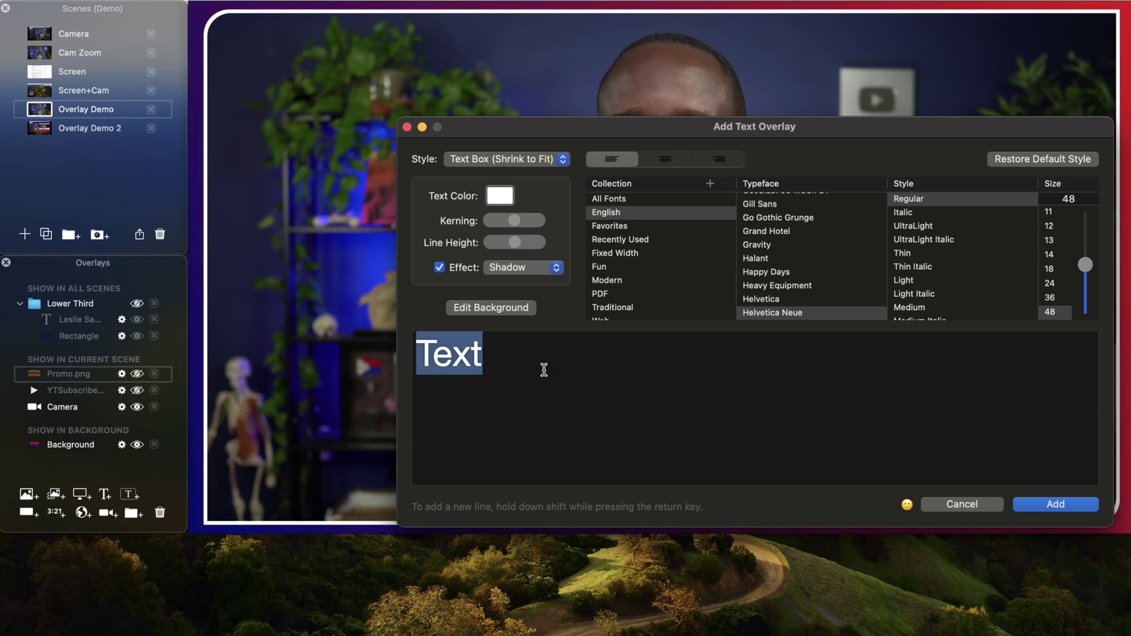
type("This is ")
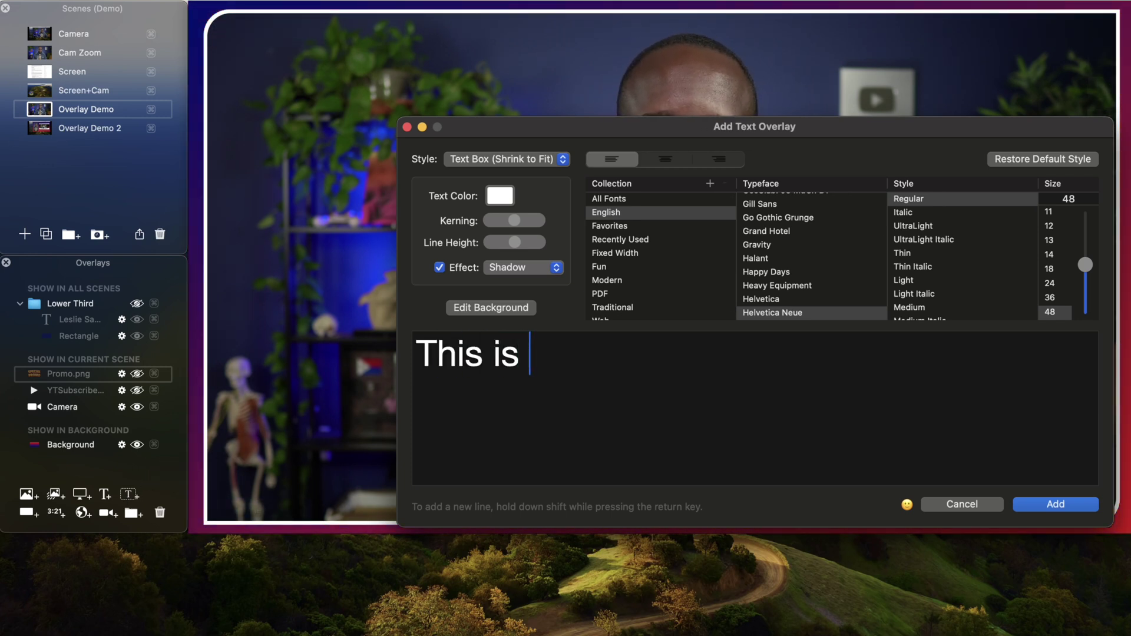
type("my text ")
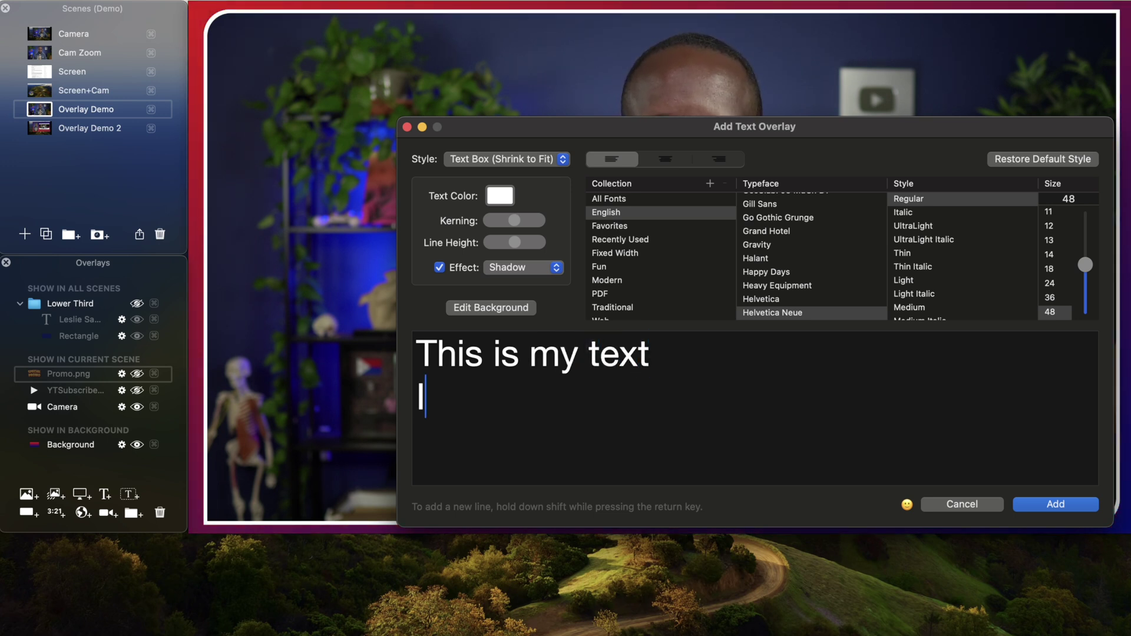
type("It continues on ")
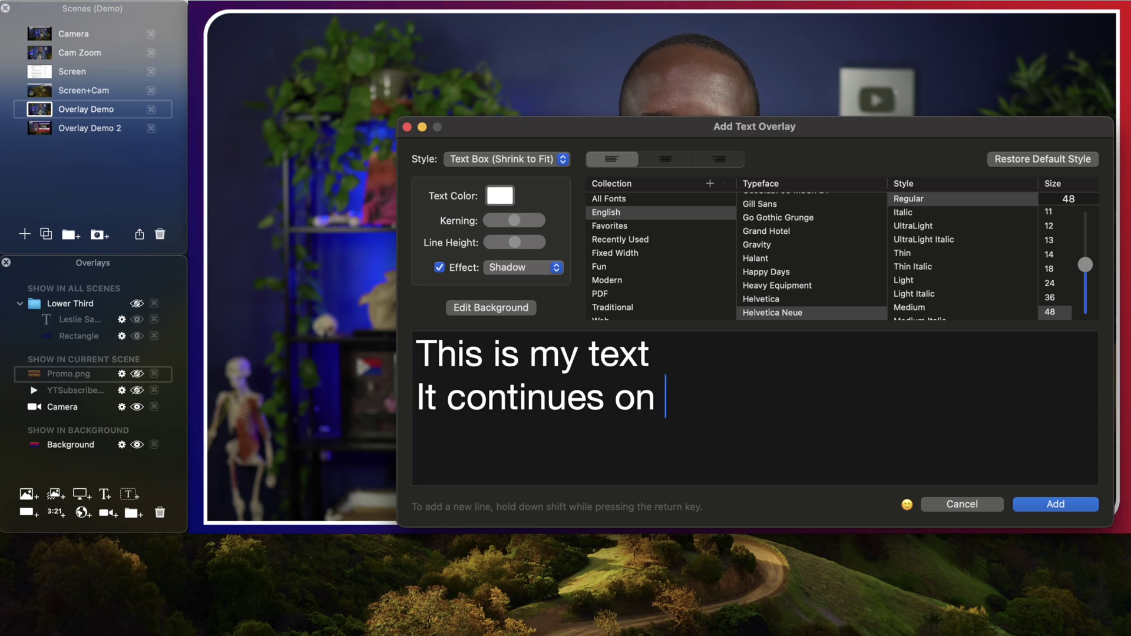
type("the next")
key("shift+Return")
type("line")
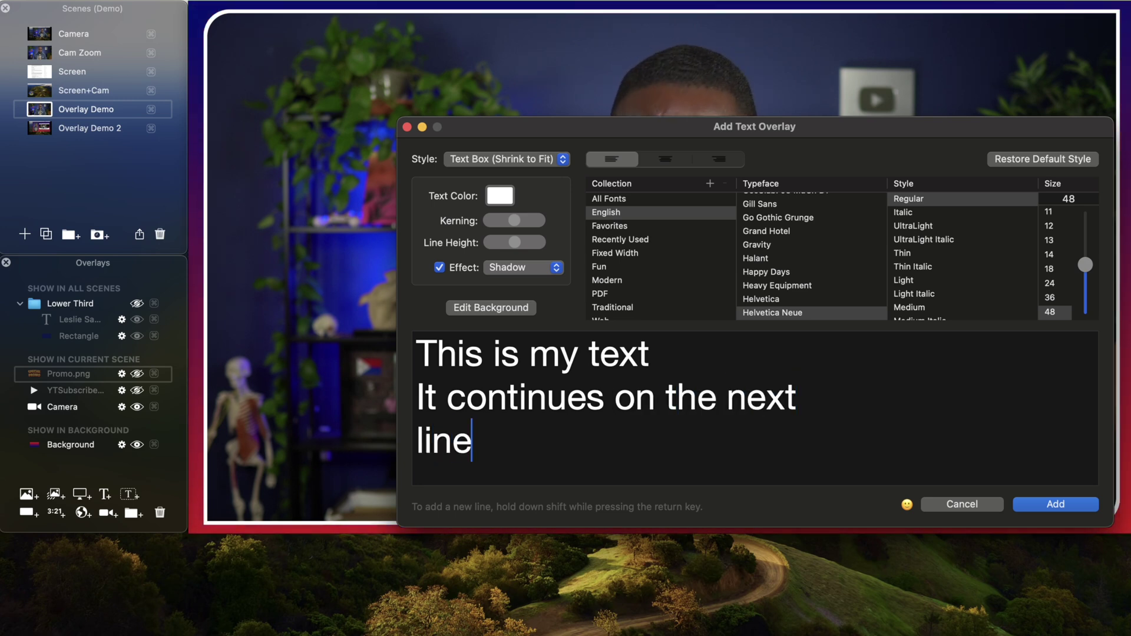
type(" etc.")
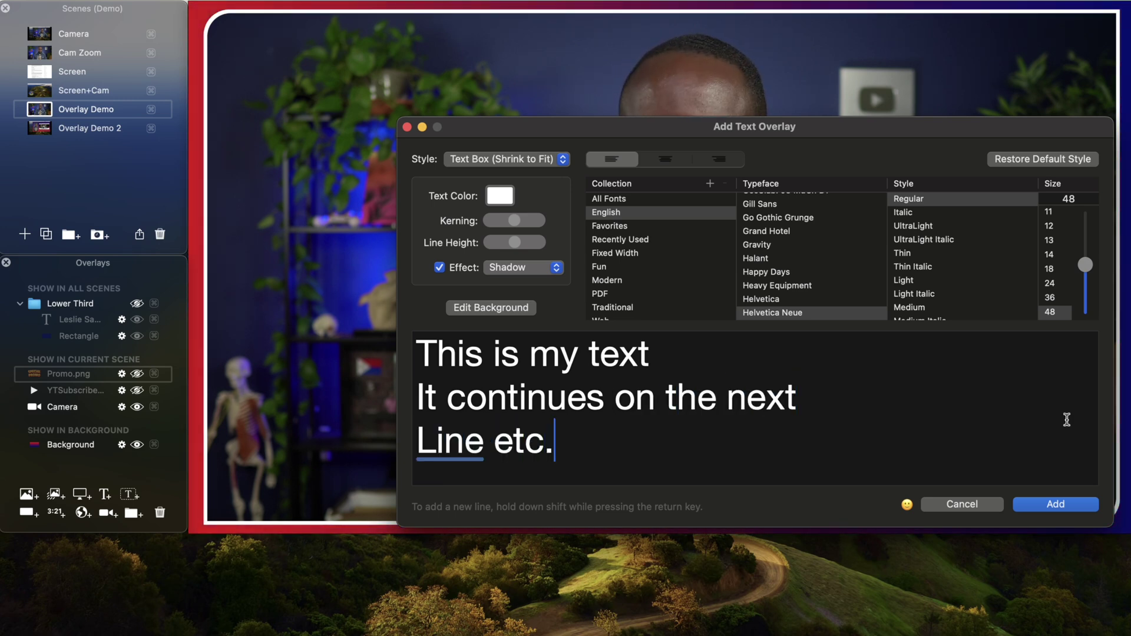
left_click(1054, 505)
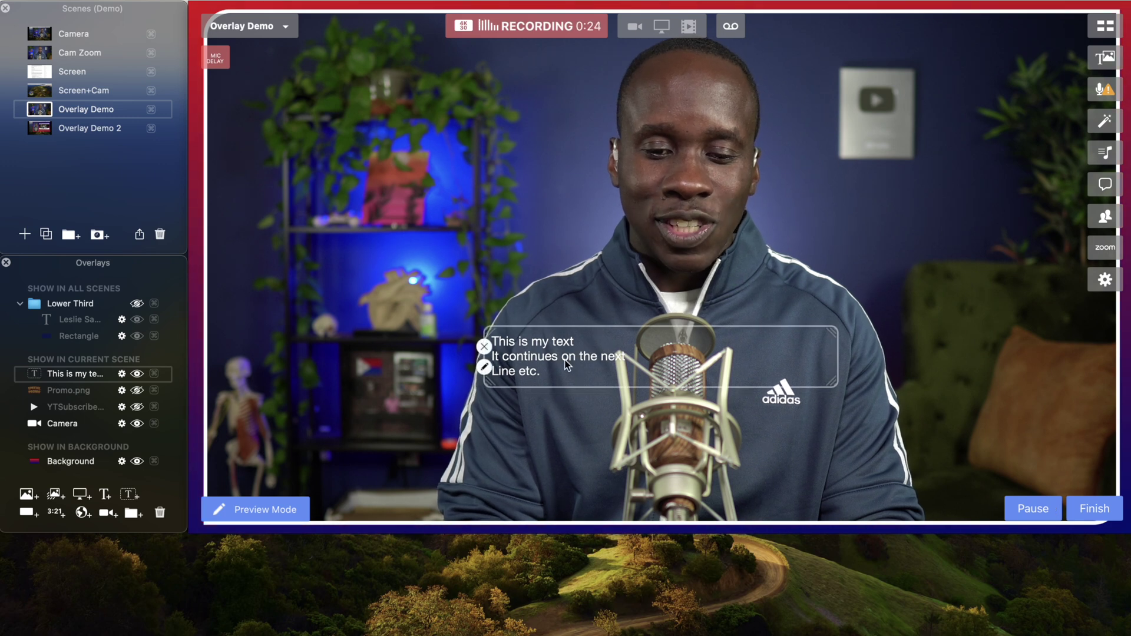
Enlarge the text box so its text wraps onto four lines over the speaker's shoulder, and hide the overlay.
mouse_move(601, 303)
left_mouse_down()
mouse_move(677, 336)
mouse_move(588, 379)
mouse_move(600, 406)
left_mouse_up()
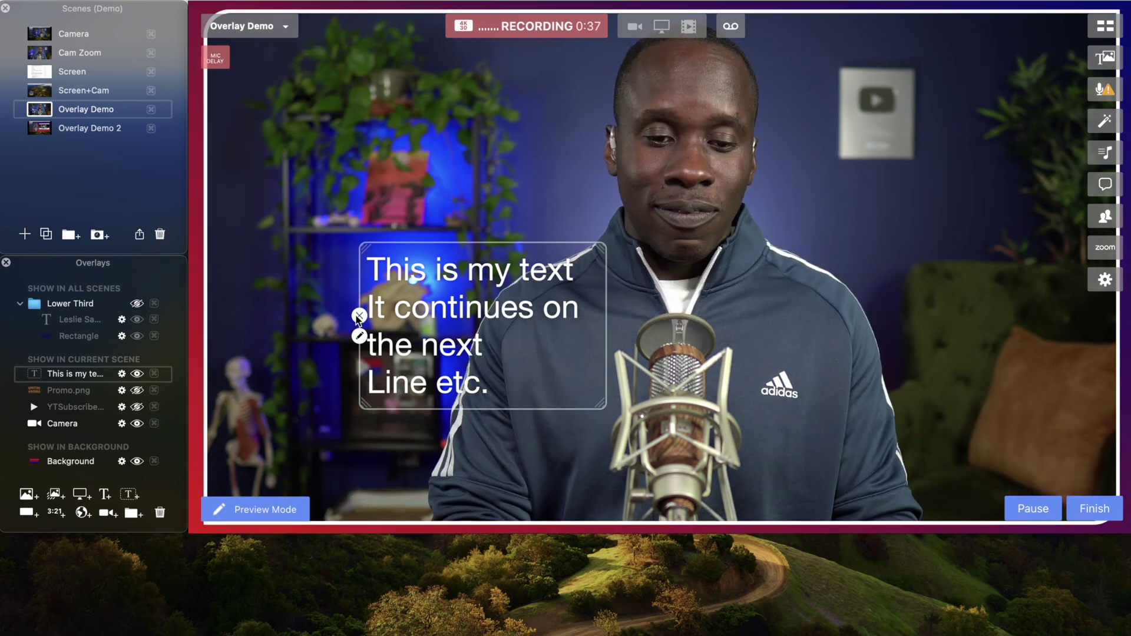
left_click(75, 373)
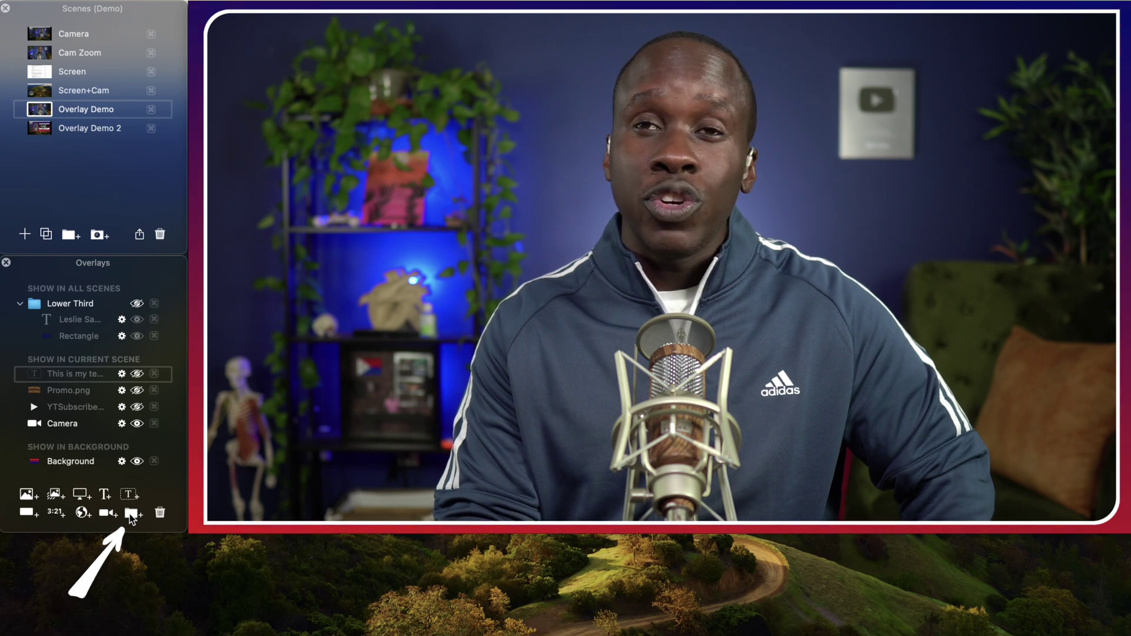
Create an overlay group in the current scene and name it "Countdown Timer".
left_click(131, 514)
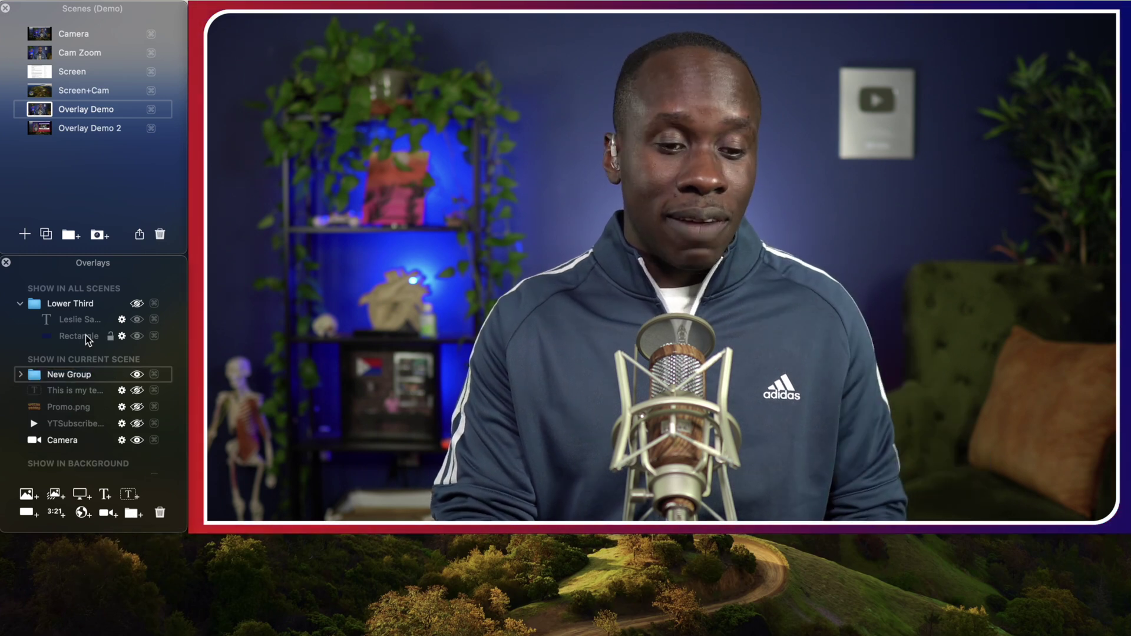
double_click(64, 374)
type("Countdown Timer")
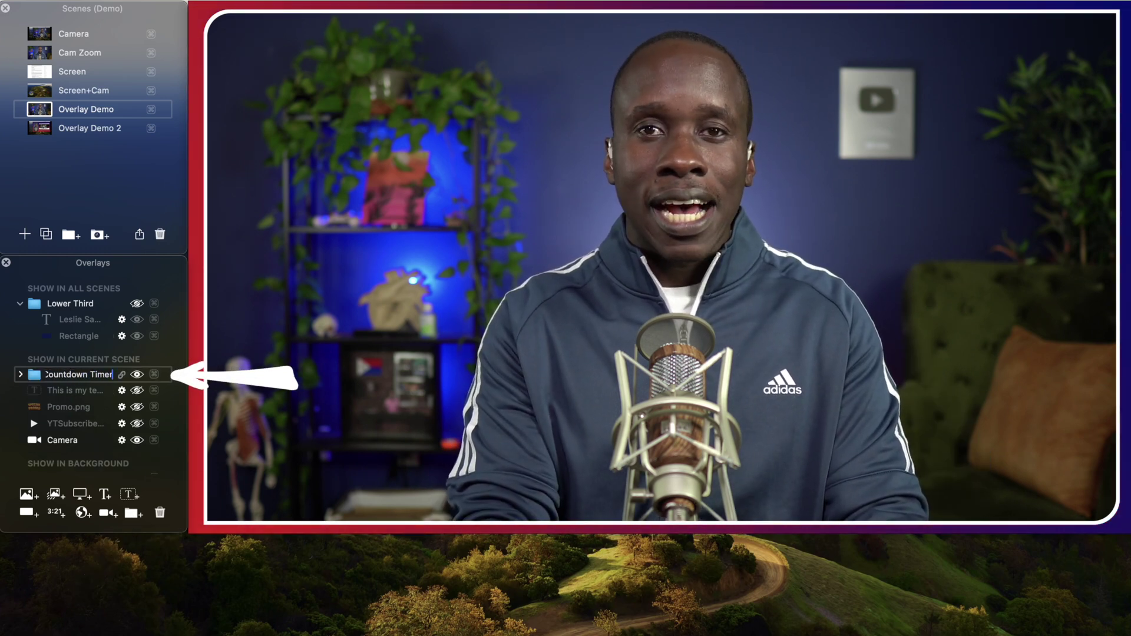
Add an auto-starting countdown overlay with a 00:10:00 duration that goes to the next scene when finished.
key("Return")
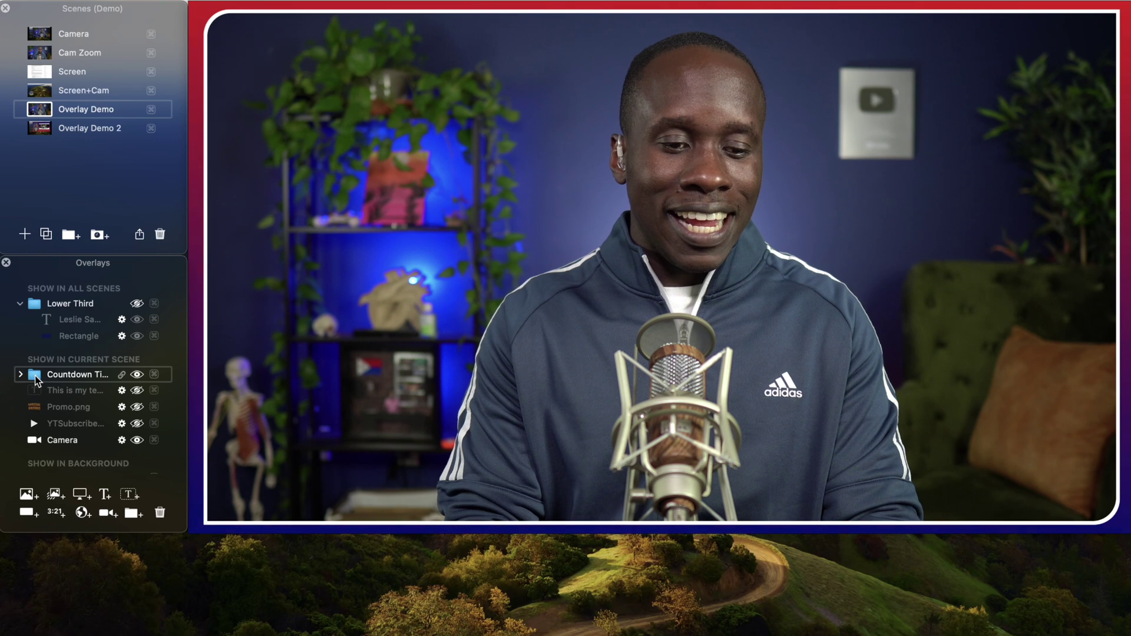
left_click(56, 513)
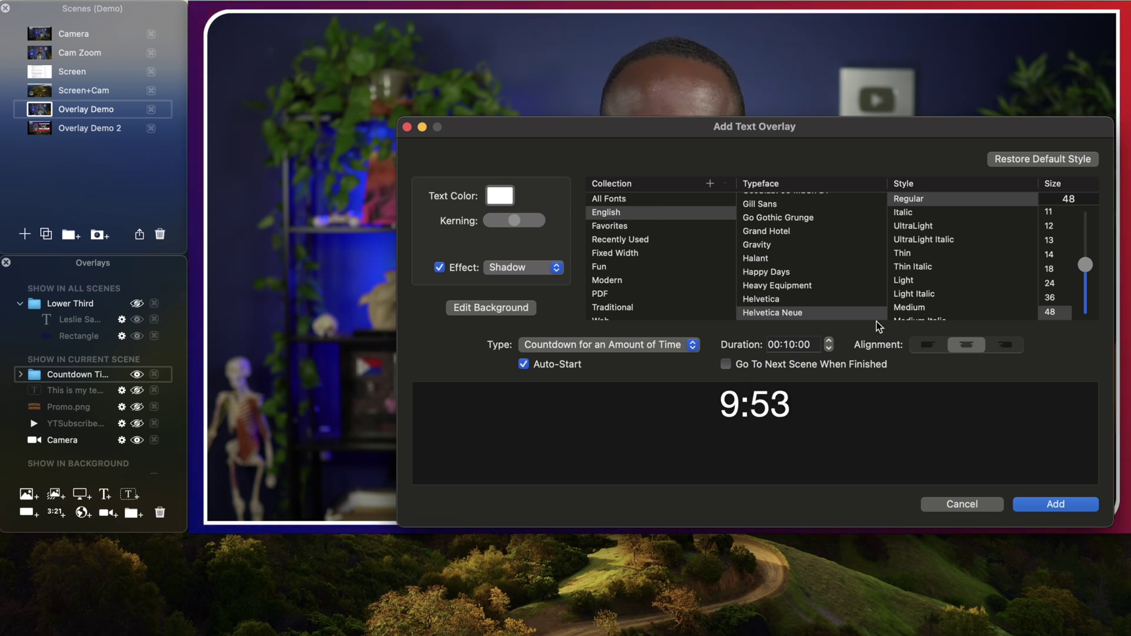
left_click(726, 365)
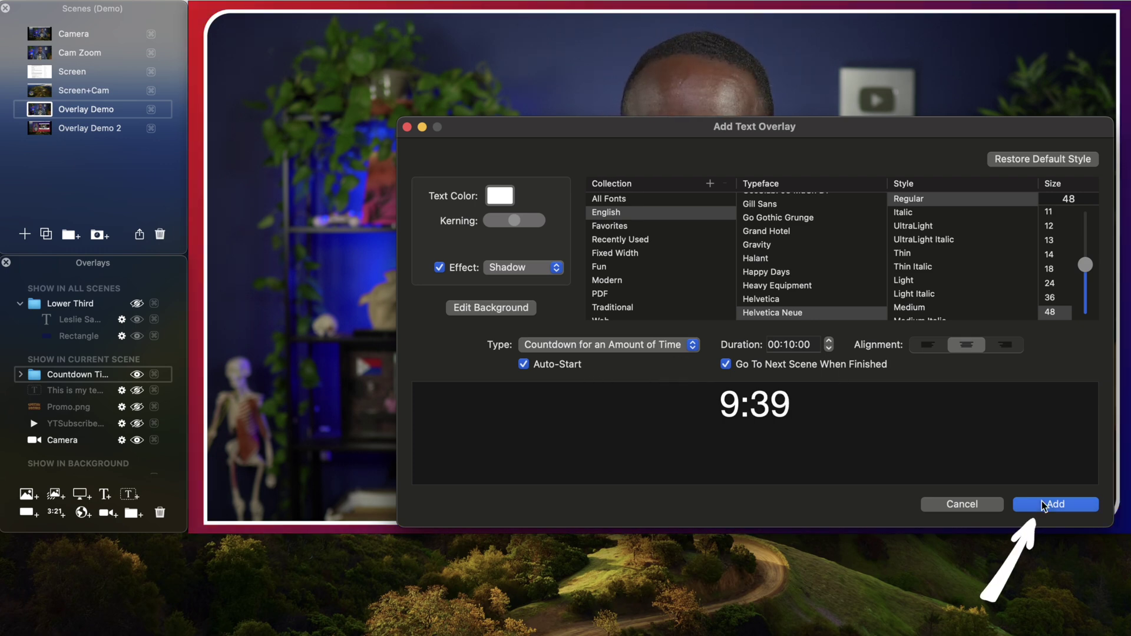
left_click(1055, 504)
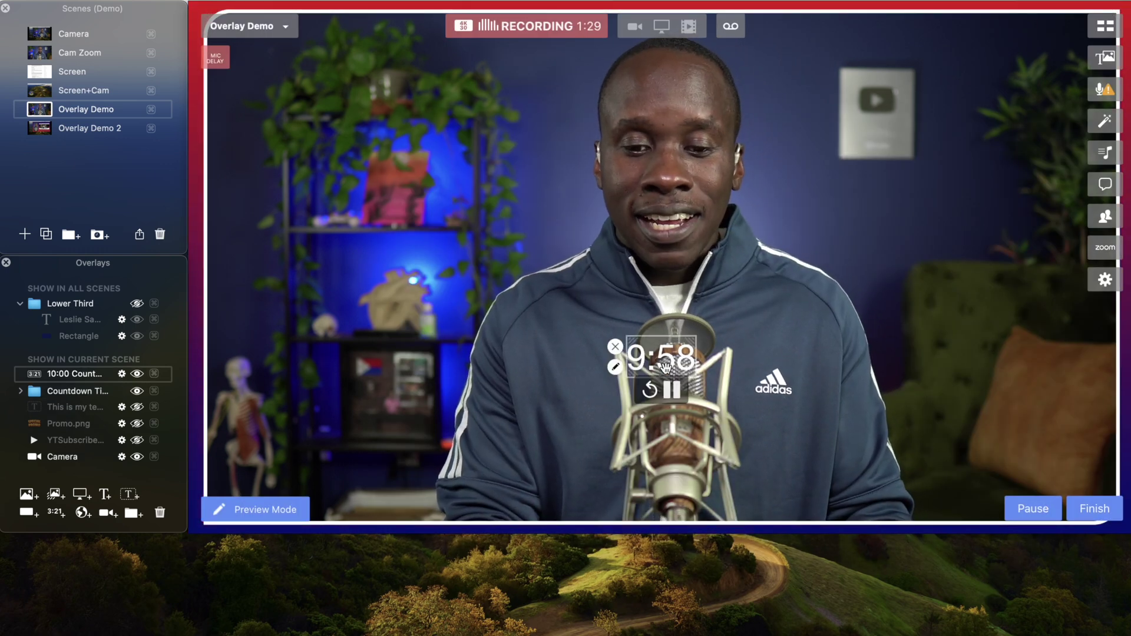
Enlarge the countdown over the speaker's upper chest and move it into the Countdown Timer group.
left_click_drag(664, 367, 602, 271)
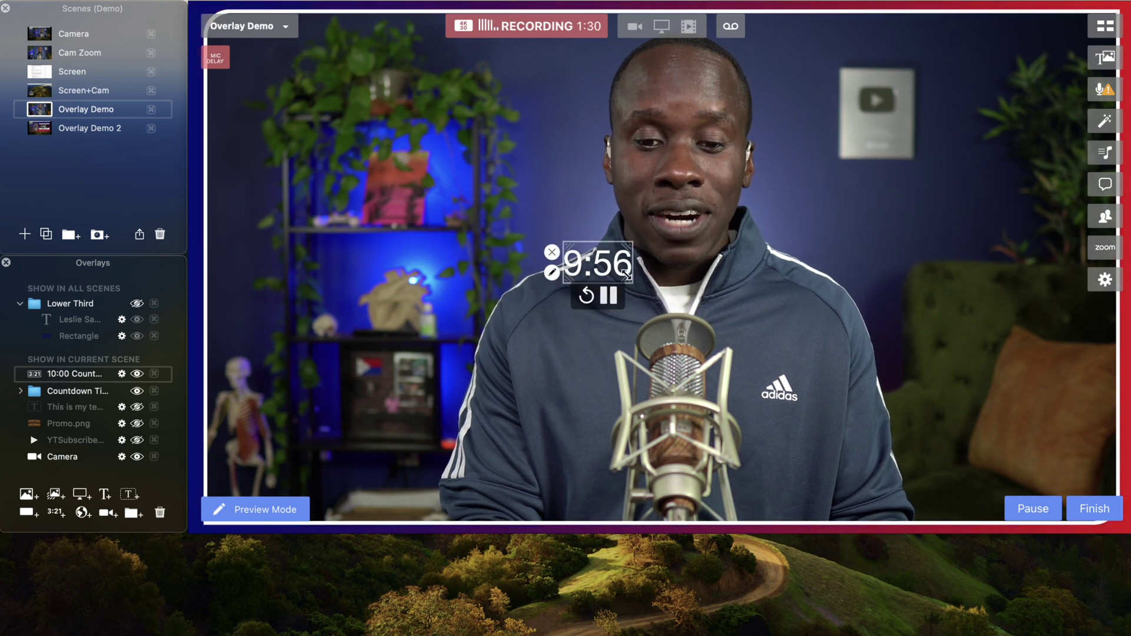
mouse_move(752, 339)
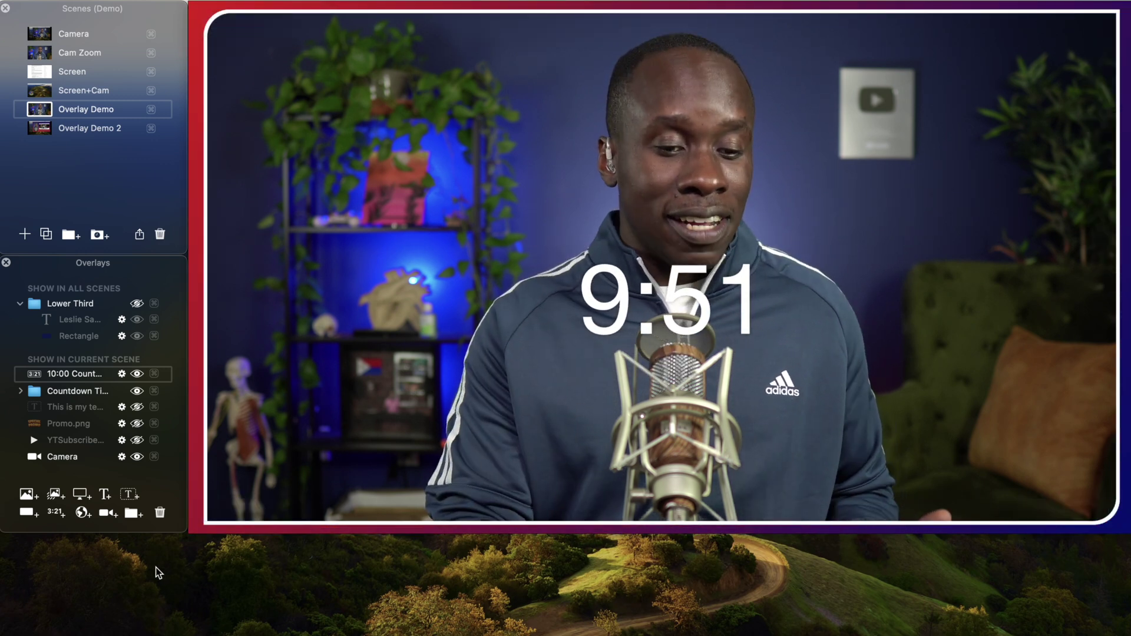
left_click_drag(61, 373, 74, 394)
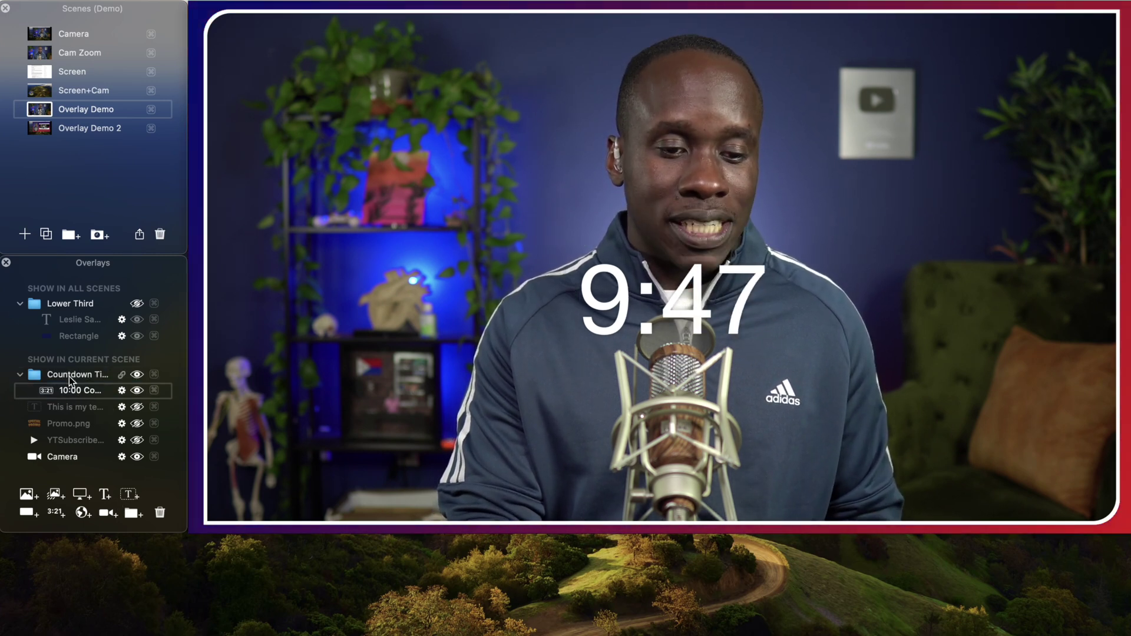
Add a text overlay reading "Starting in:" to the scene.
left_click(103, 497)
type("Star")
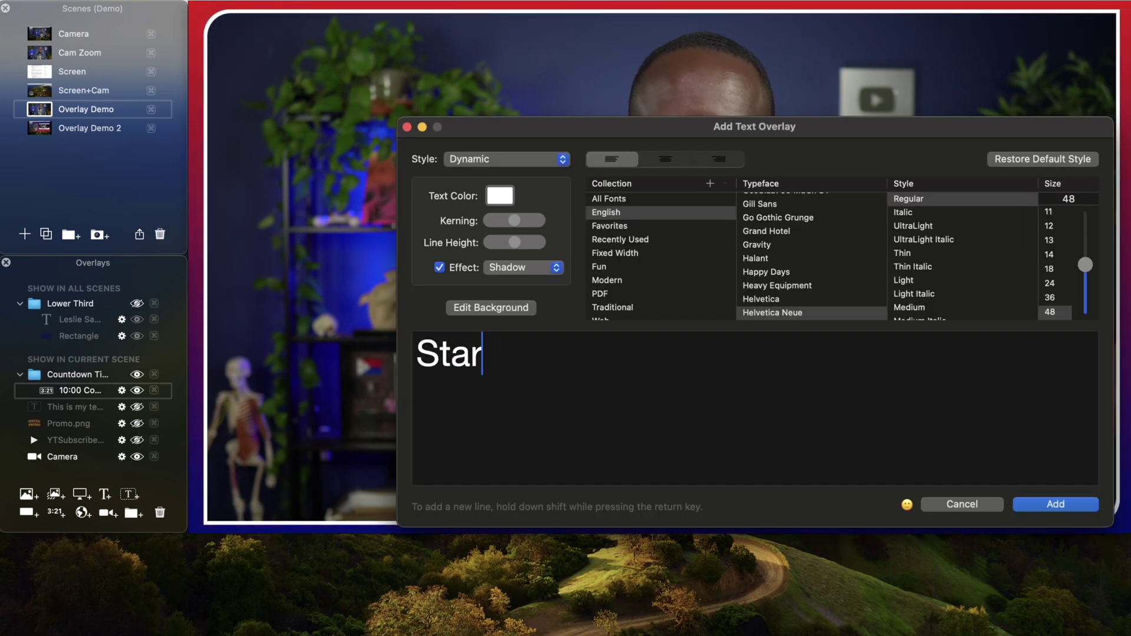
type("ting in:")
key("Return")
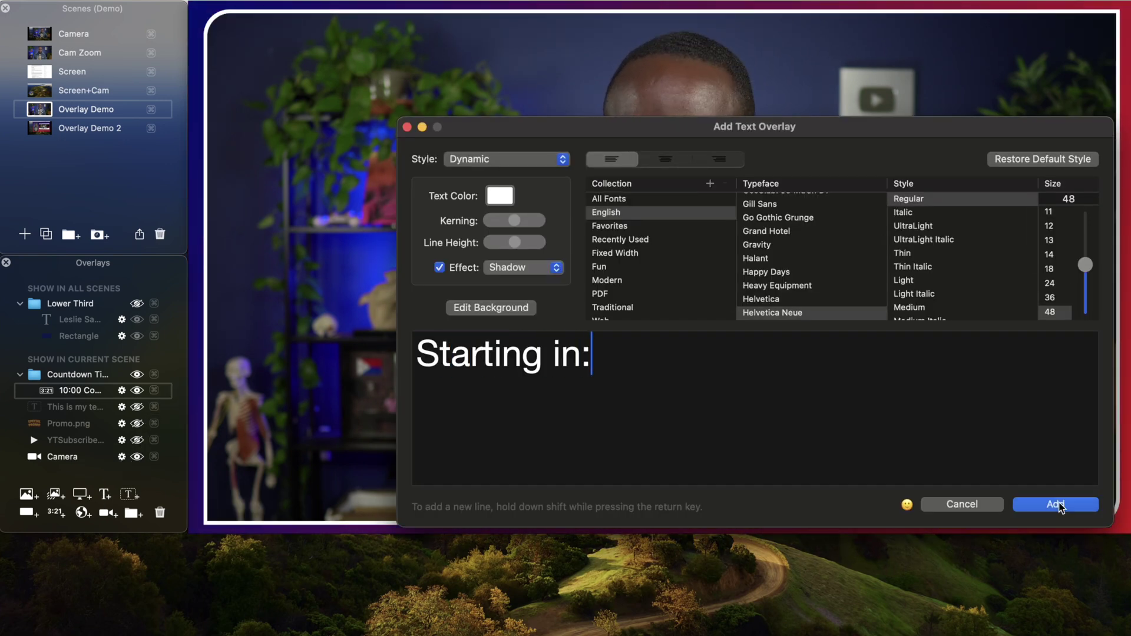
Position the "Starting in:" text just above the countdown and move it into the Countdown Timer group.
left_click_drag(700, 248, 692, 225)
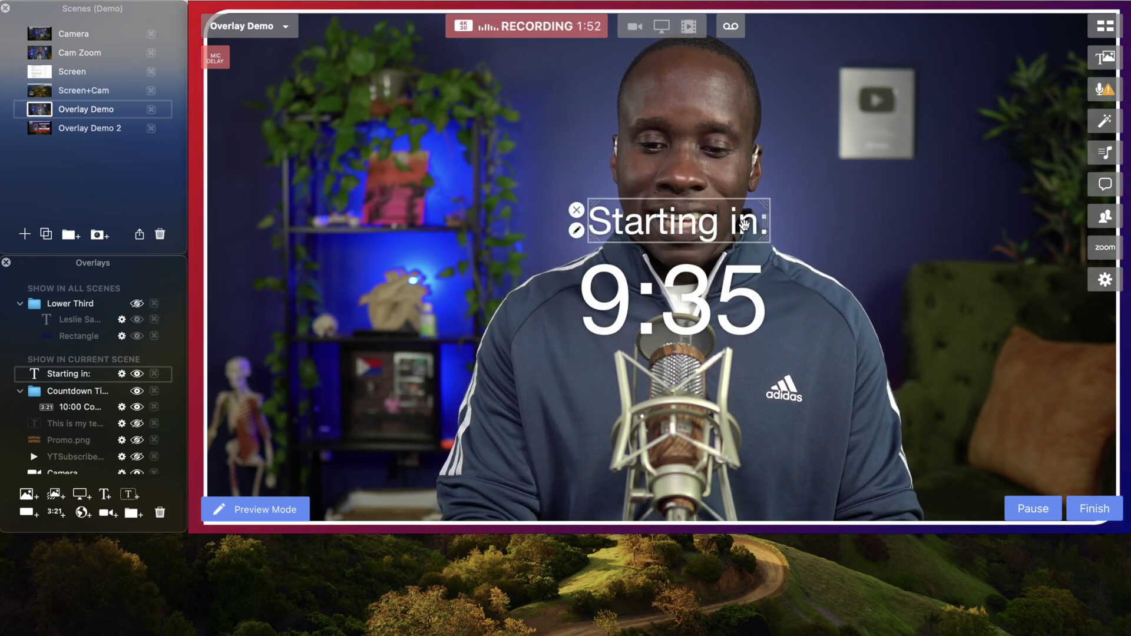
mouse_move(725, 220)
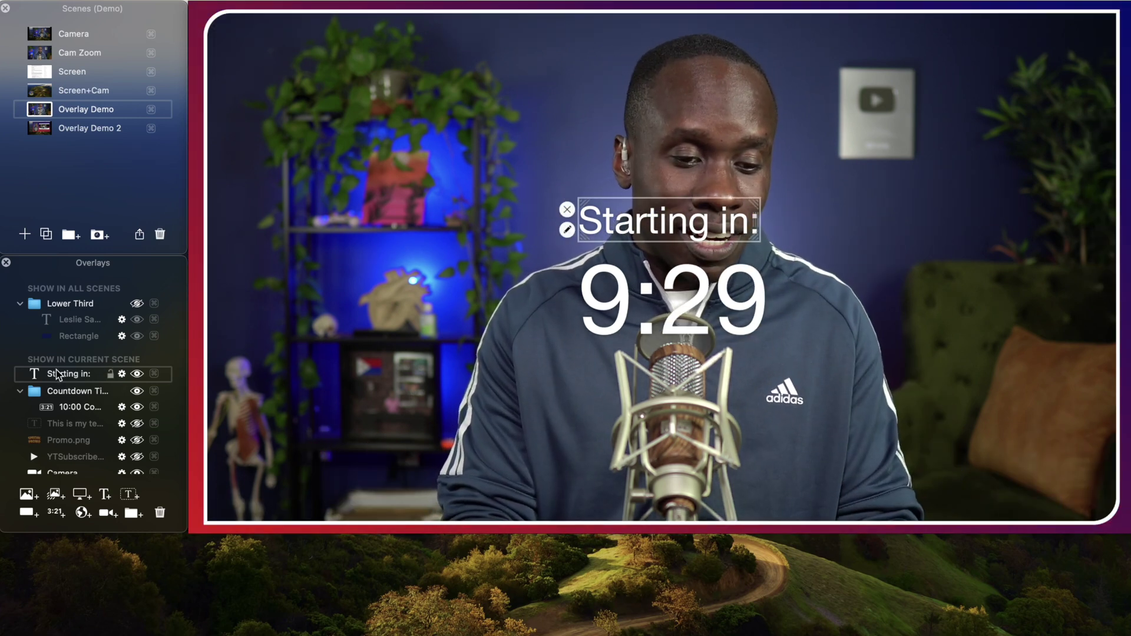
left_click_drag(55, 369, 66, 397)
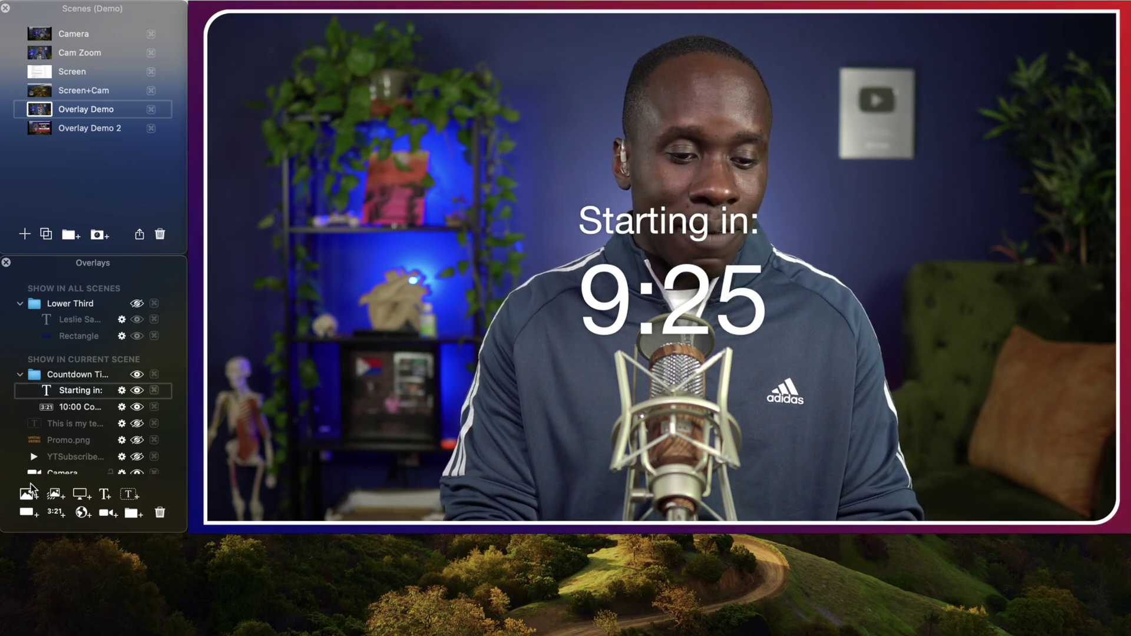
Add a dark blue rectangle overlay with square corners and enlarge it to cover the whole frame.
left_click(27, 512)
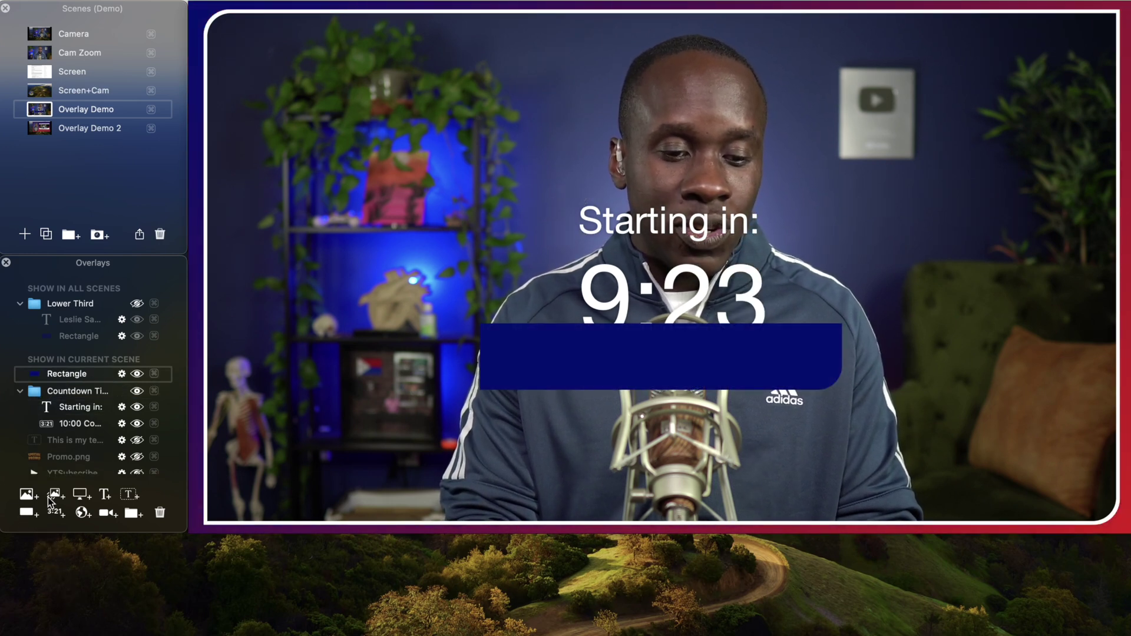
mouse_move(108, 374)
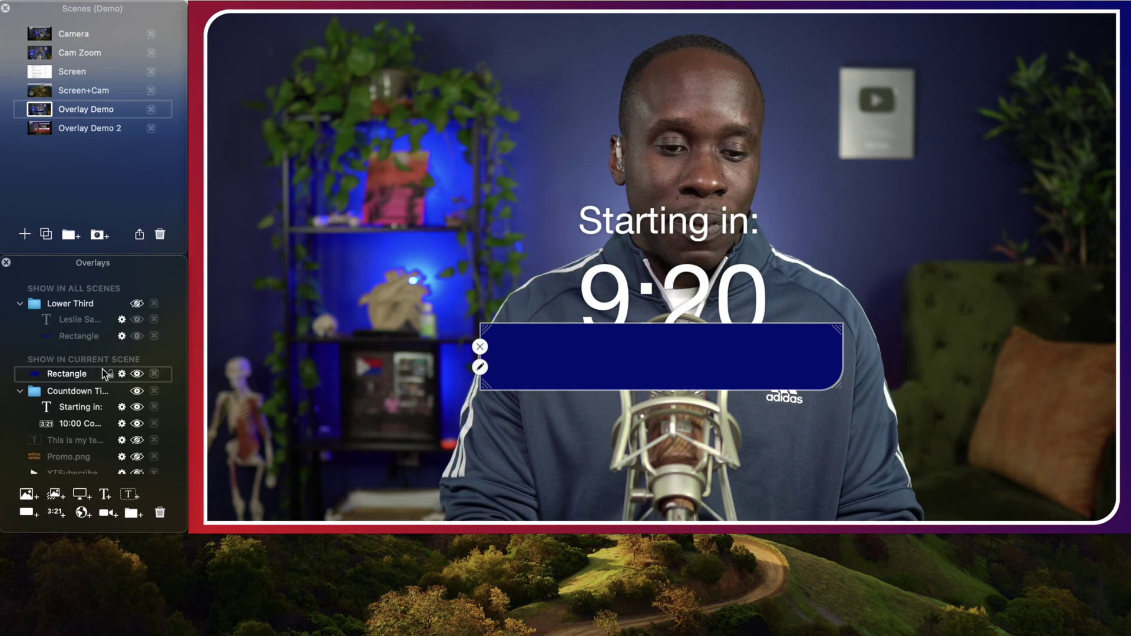
left_click_drag(530, 341, 335, 125)
left_click(282, 152)
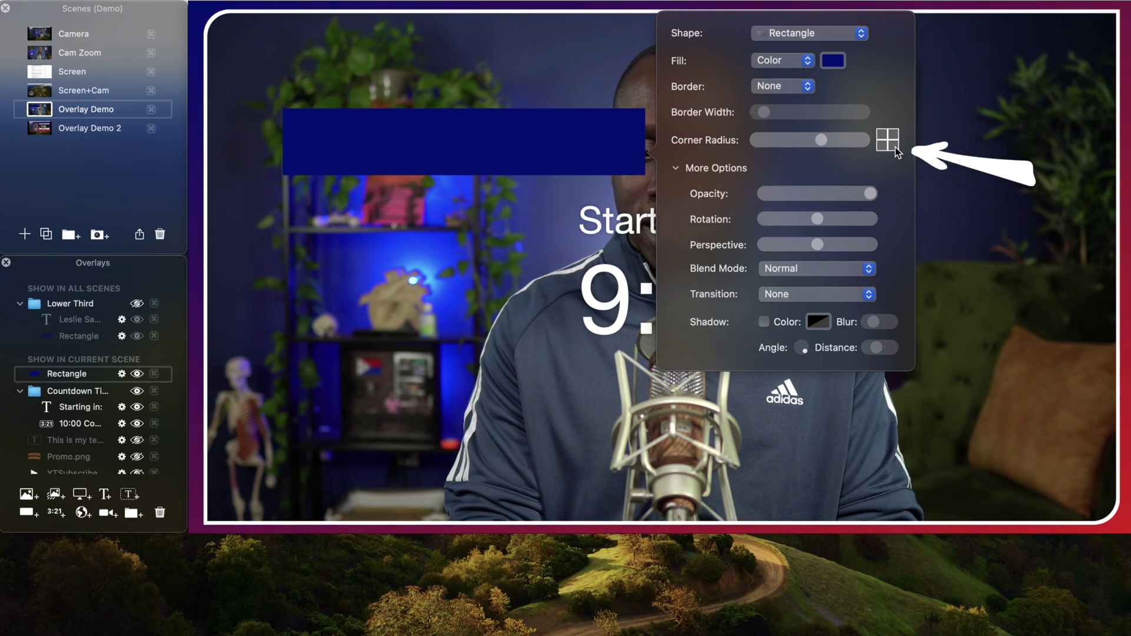
left_click_drag(570, 146, 473, 36)
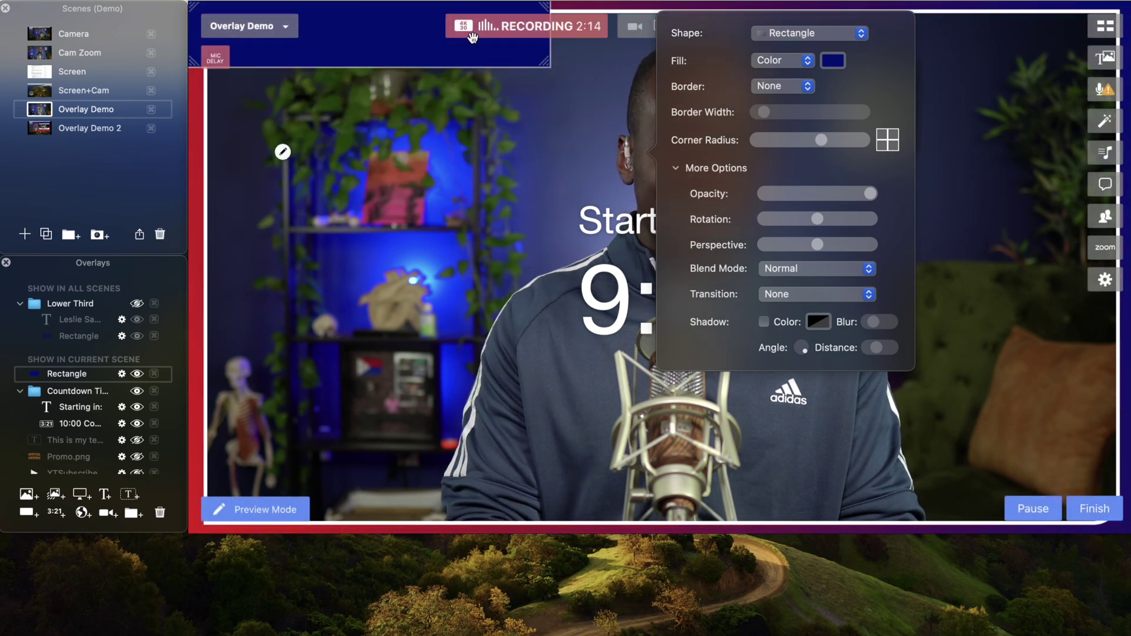
left_click_drag(551, 69, 1126, 531)
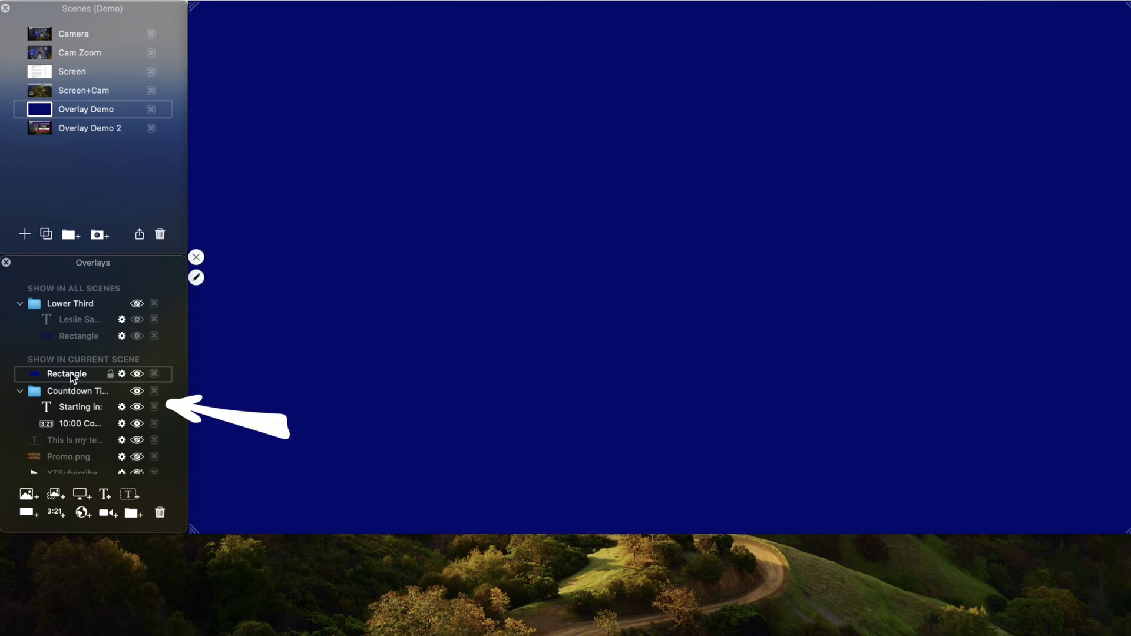
Place the rectangle beneath the text and countdown in the Countdown Timer group and lower its opacity to about half.
left_click_drag(69, 422, 68, 426)
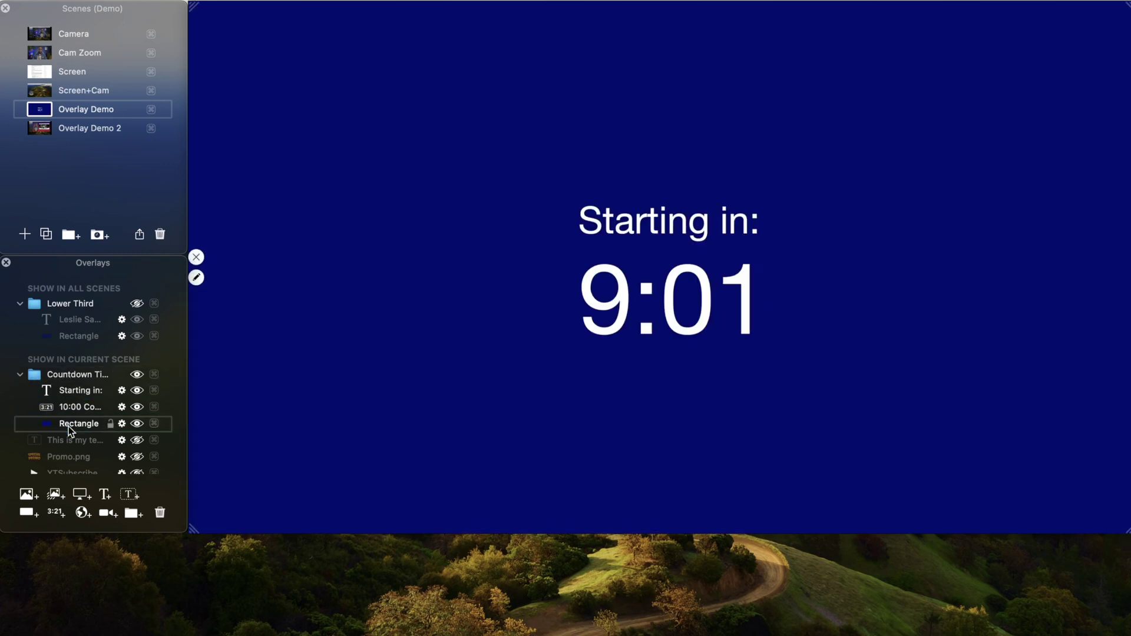
mouse_move(207, 261)
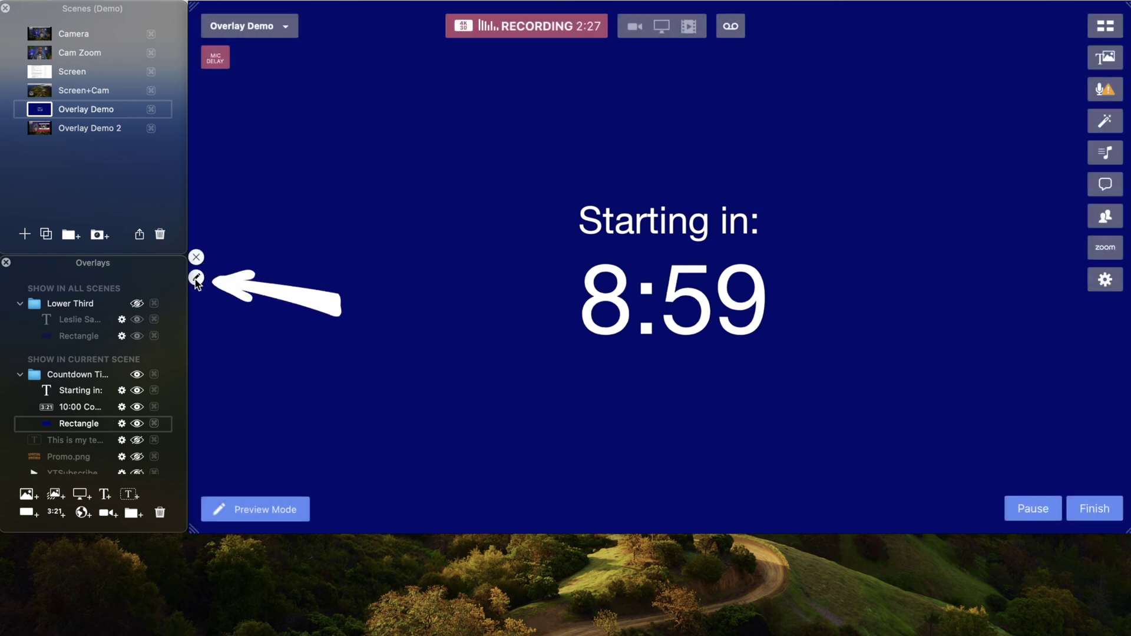
left_click(195, 278)
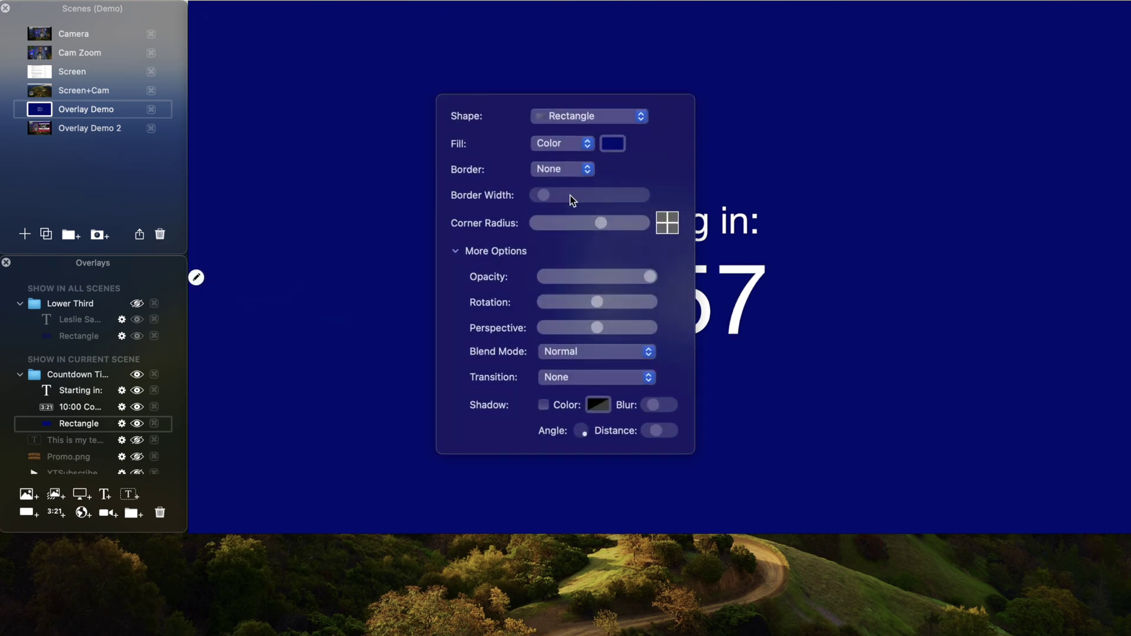
left_click_drag(650, 277, 588, 281)
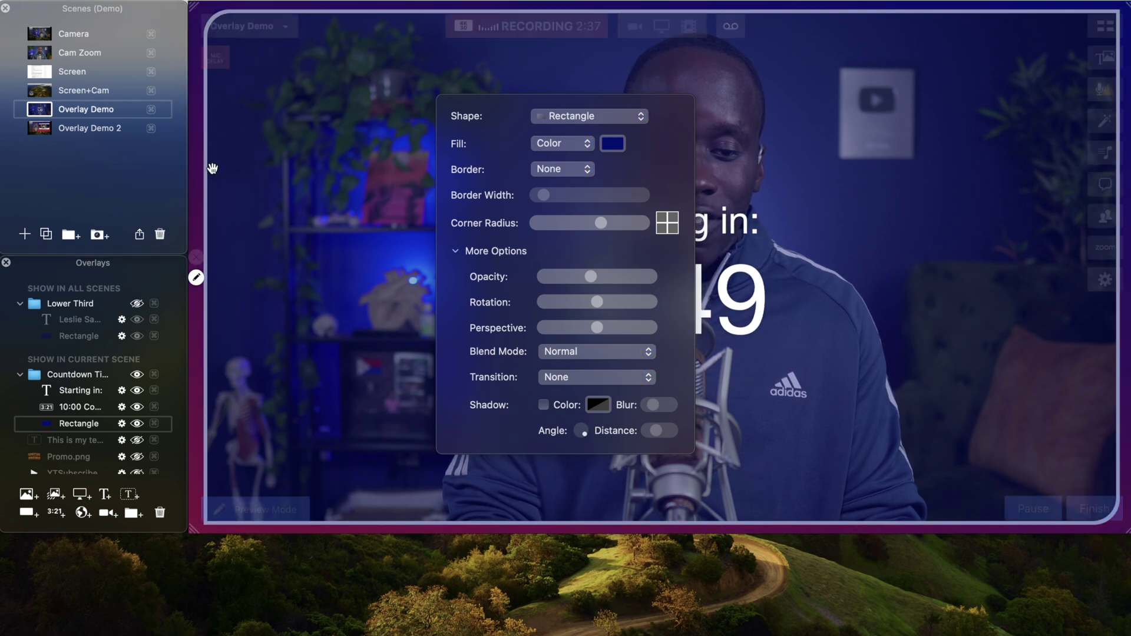
left_click(252, 167)
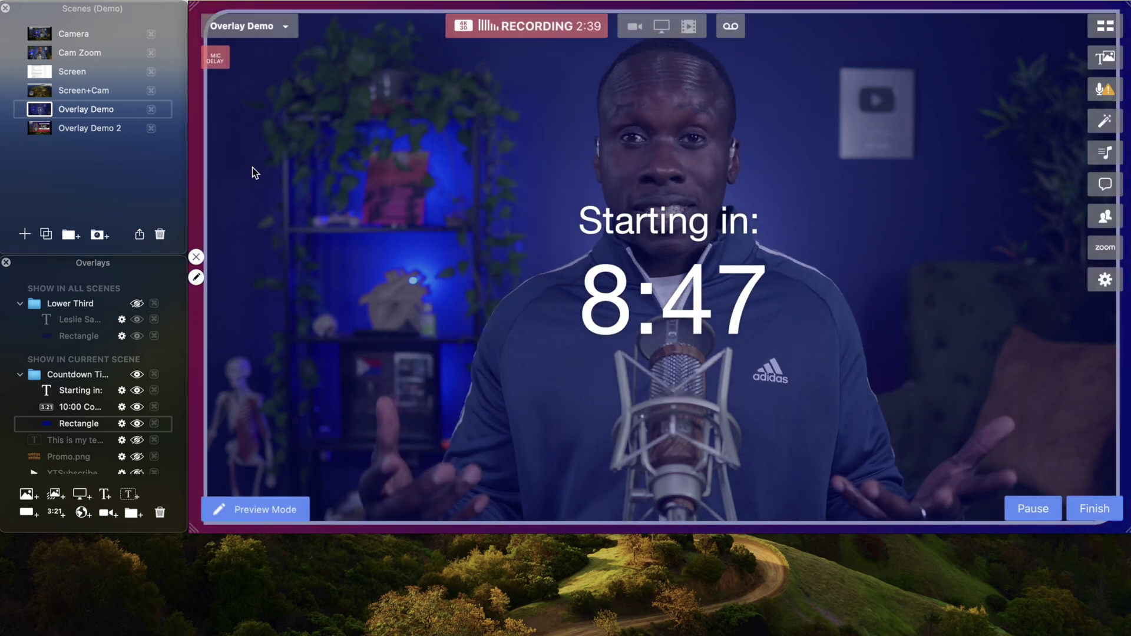
Move the "Starting in:" text and the countdown higher in the frame, keeping them aligned with each other.
mouse_move(650, 201)
left_click_drag(649, 200, 650, 161)
mouse_move(687, 297)
left_click_drag(687, 296, 699, 244)
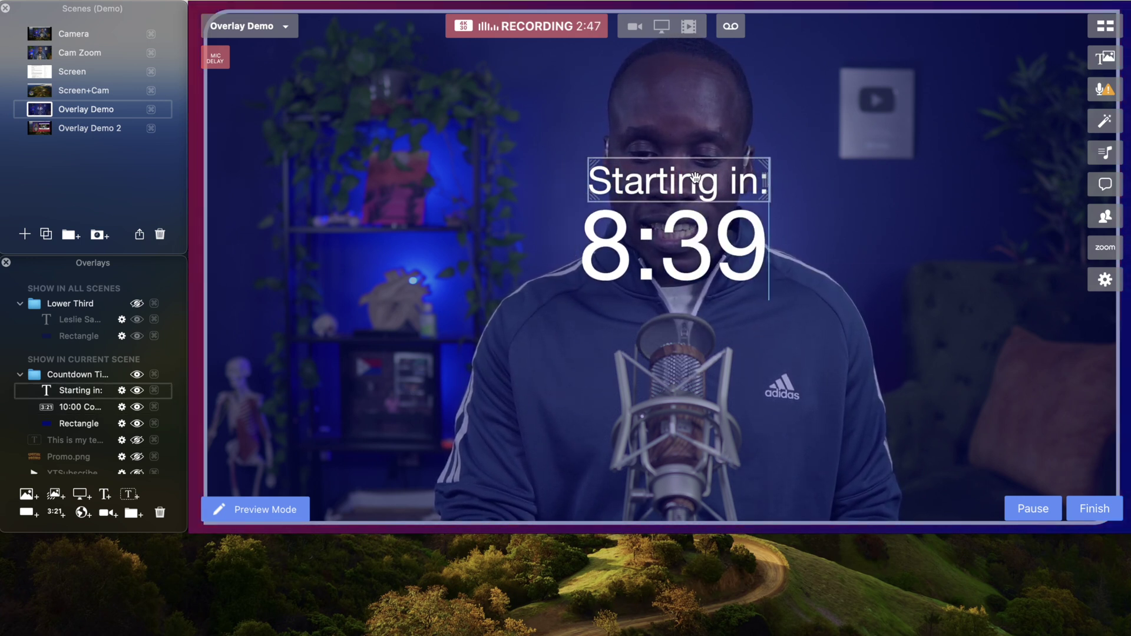
left_click(940, 266)
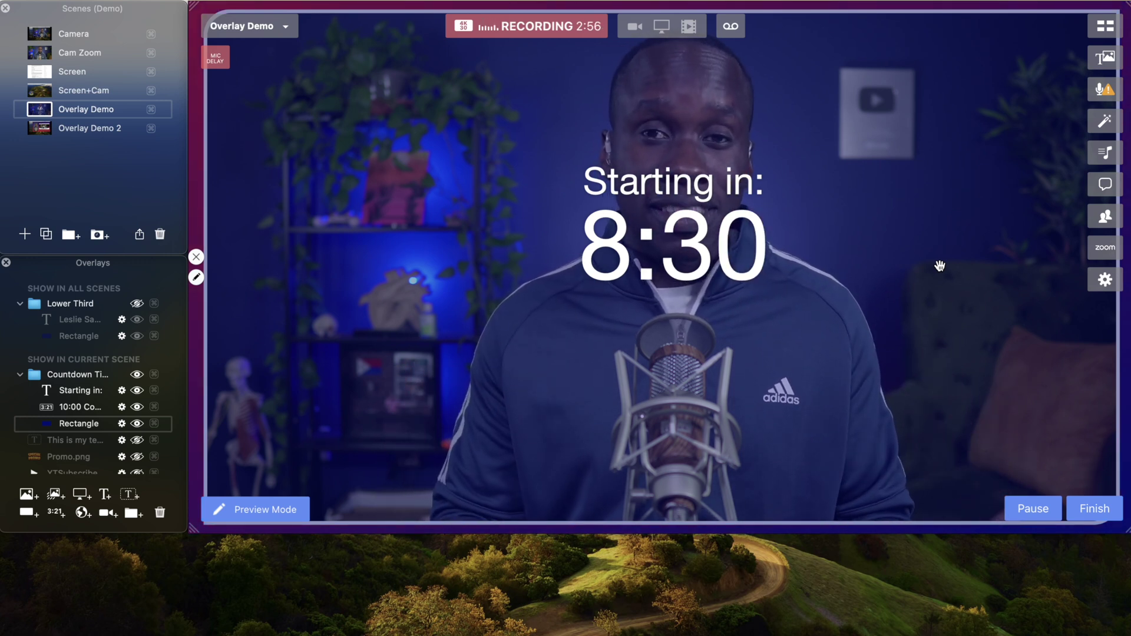
Move the Overlay Demo scene above Camera in the scene list and set the countdown's duration to 00:00:05.
left_click_drag(93, 109, 88, 33)
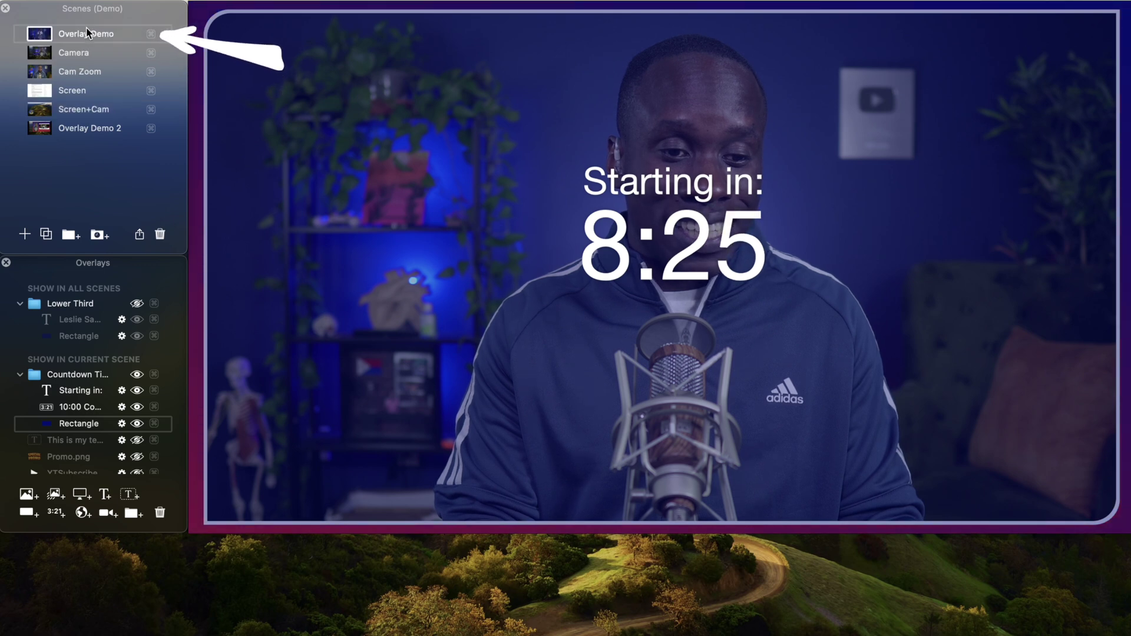
left_click(121, 406)
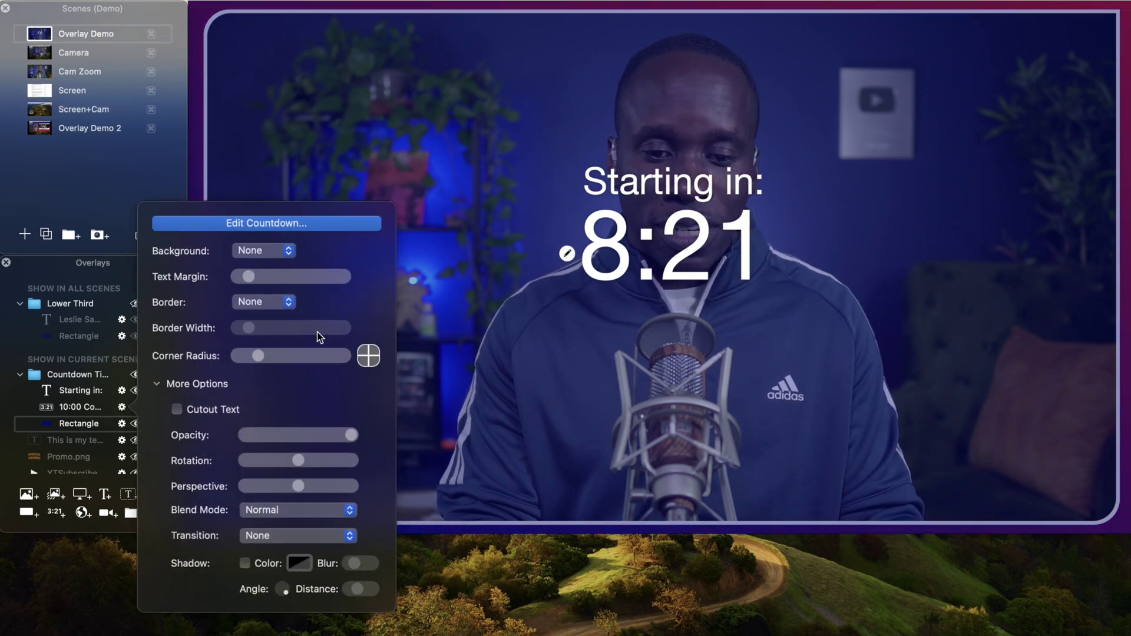
left_click(293, 223)
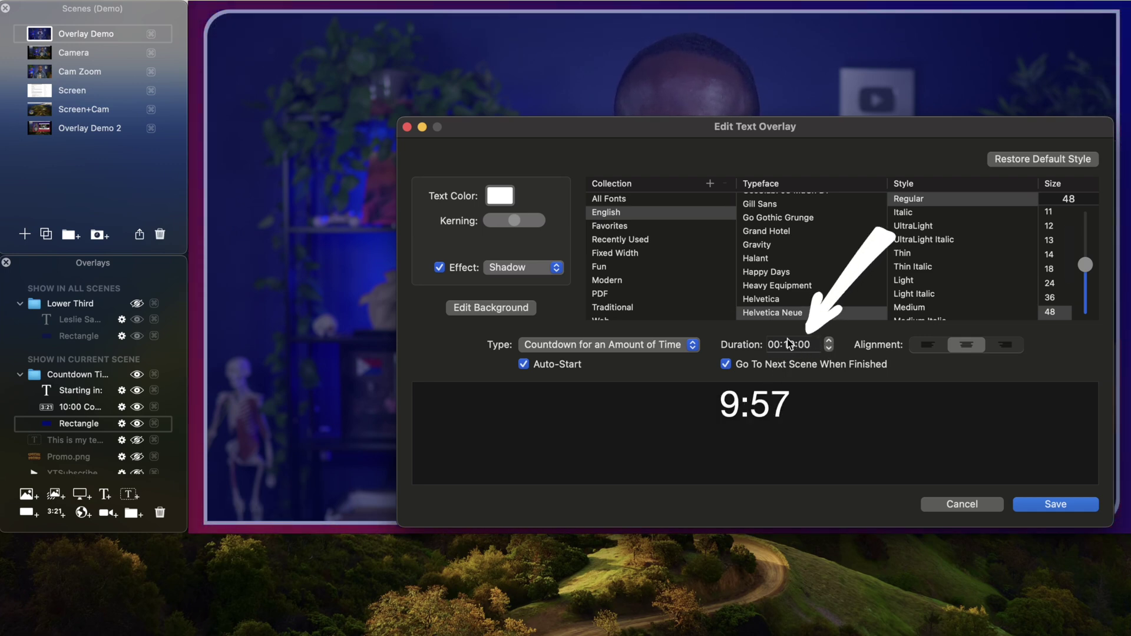
type("00:00:05")
left_click(1055, 503)
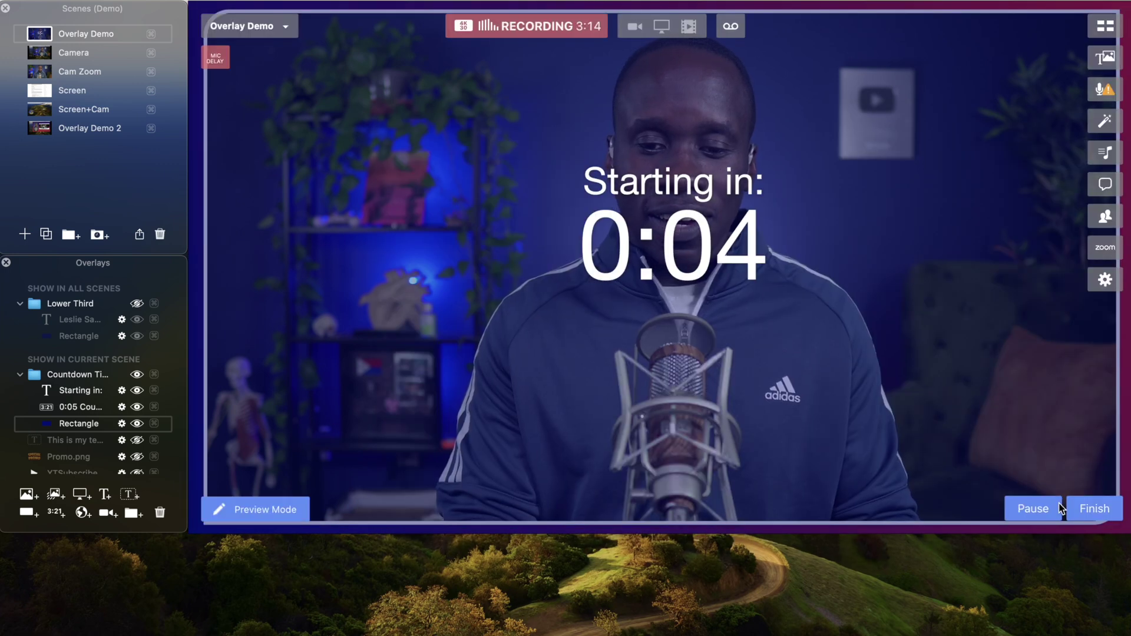